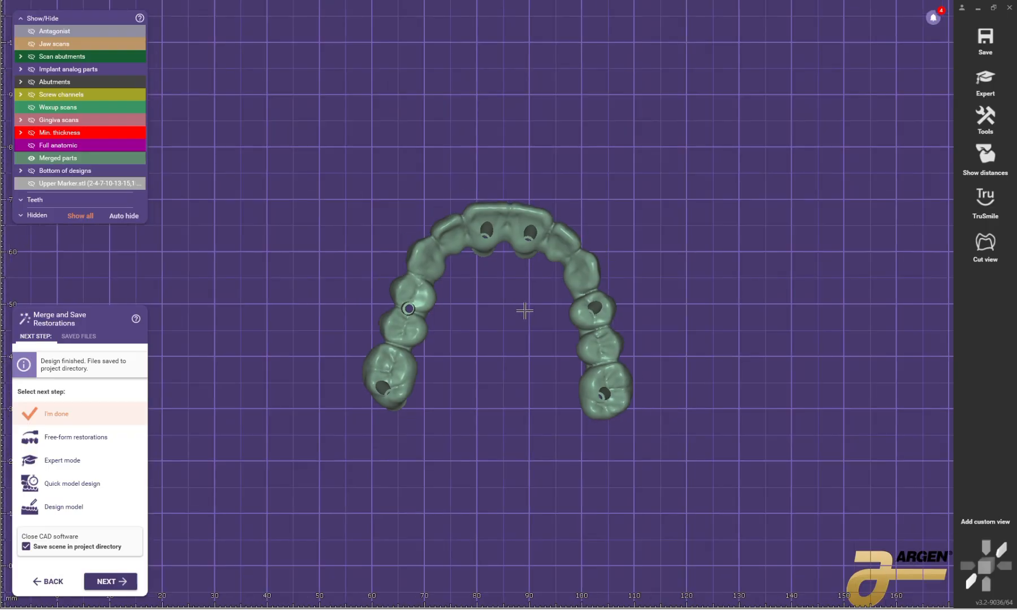
right_click_drag(522, 311, 460, 316)
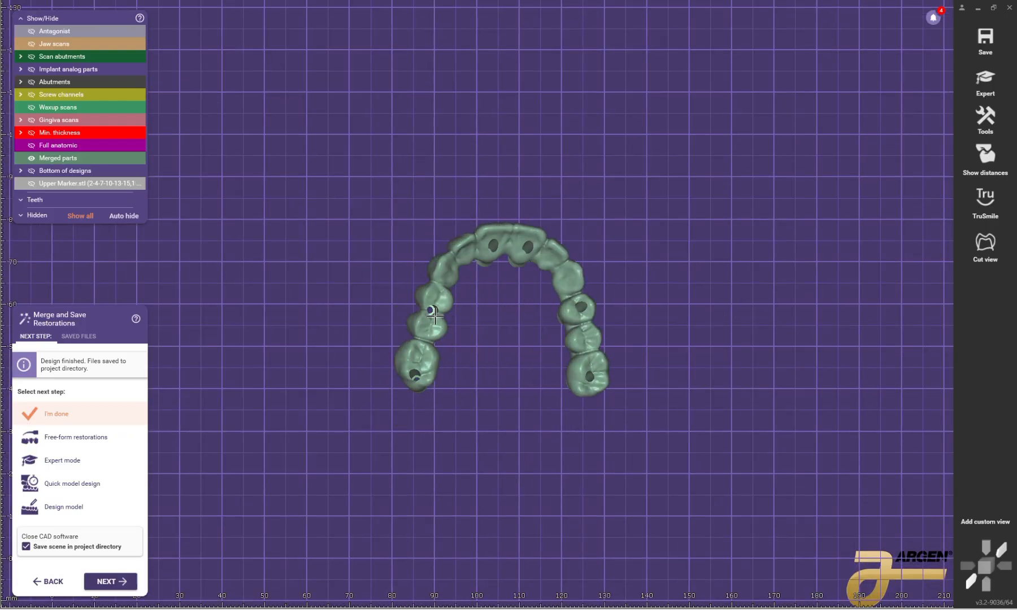
scroll(461, 315, "down", 2)
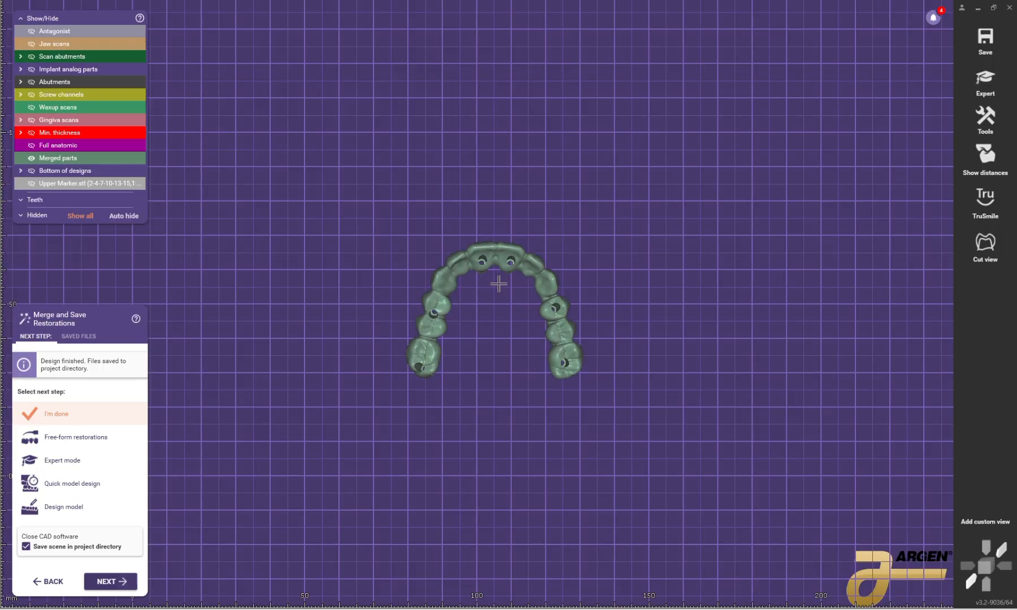
right_click_drag(498, 284, 497, 282)
scroll(535, 308, "up", 2)
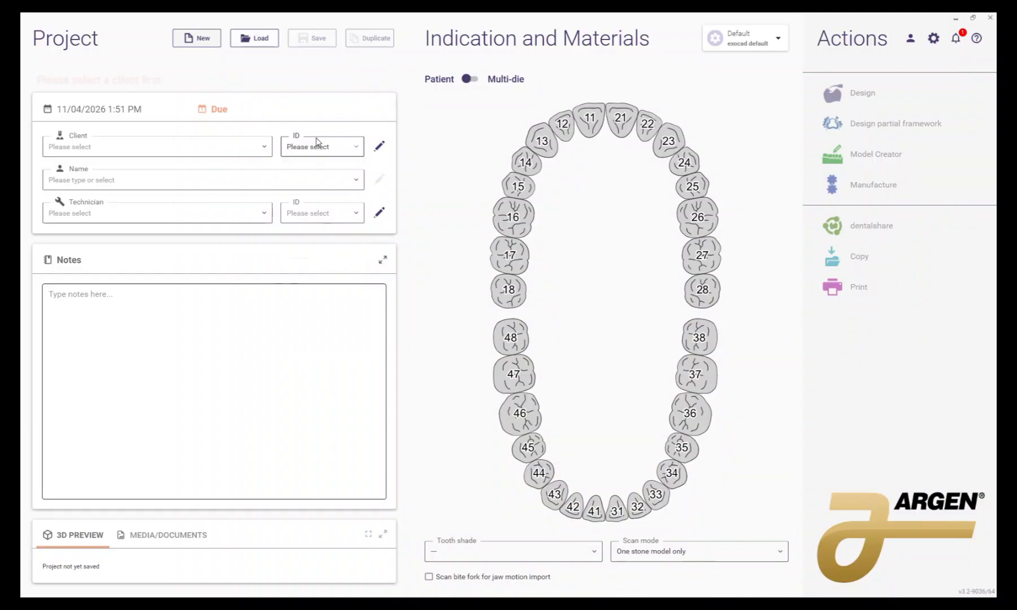
Step: Fill in the new project's client and technician, and enter "new" as the patient name
left_click(322, 146)
left_click(305, 170)
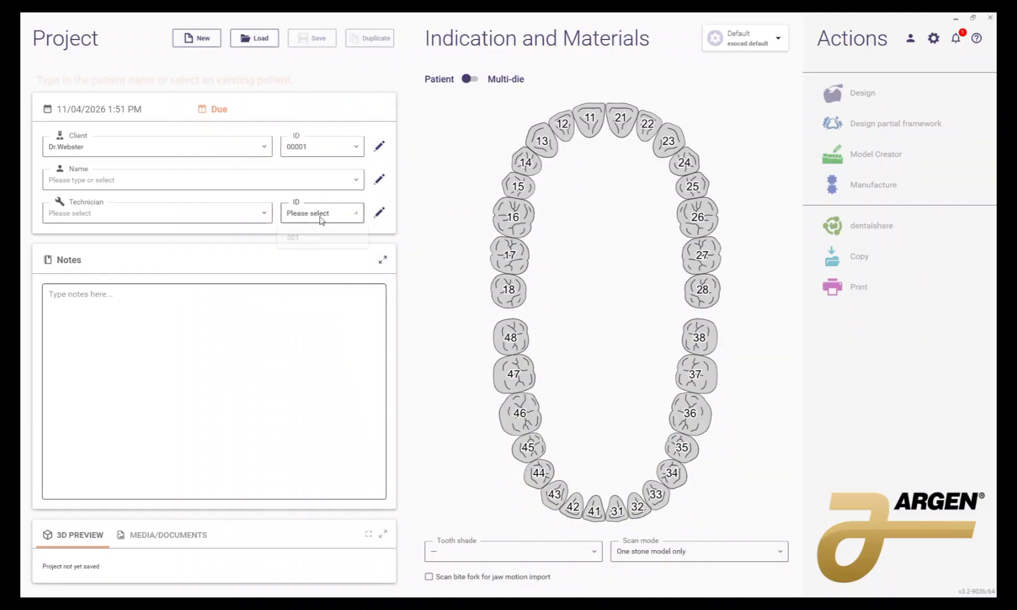
left_click(320, 213)
left_click(321, 238)
left_click(193, 187)
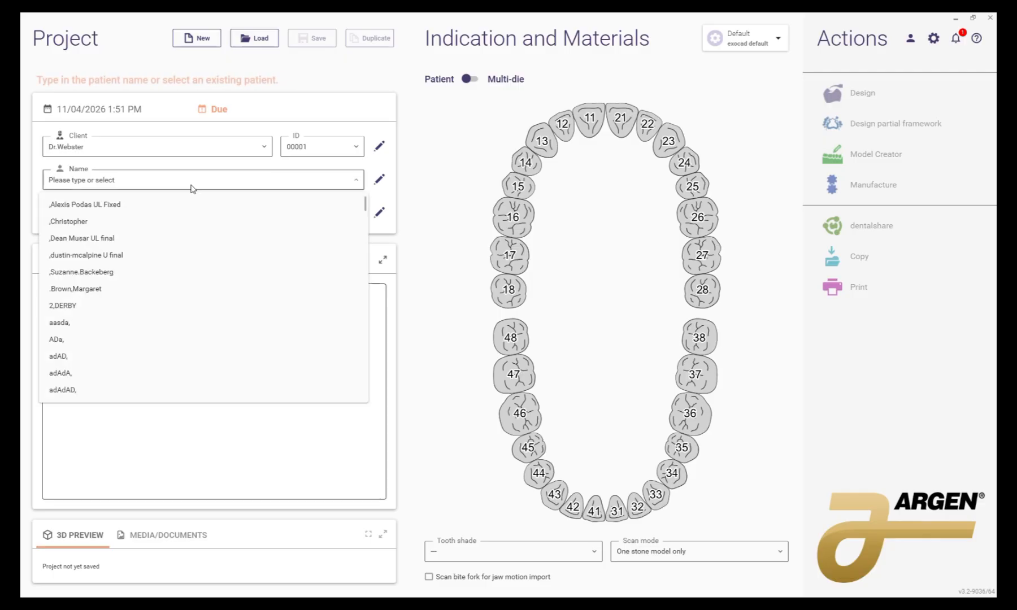
type("new")
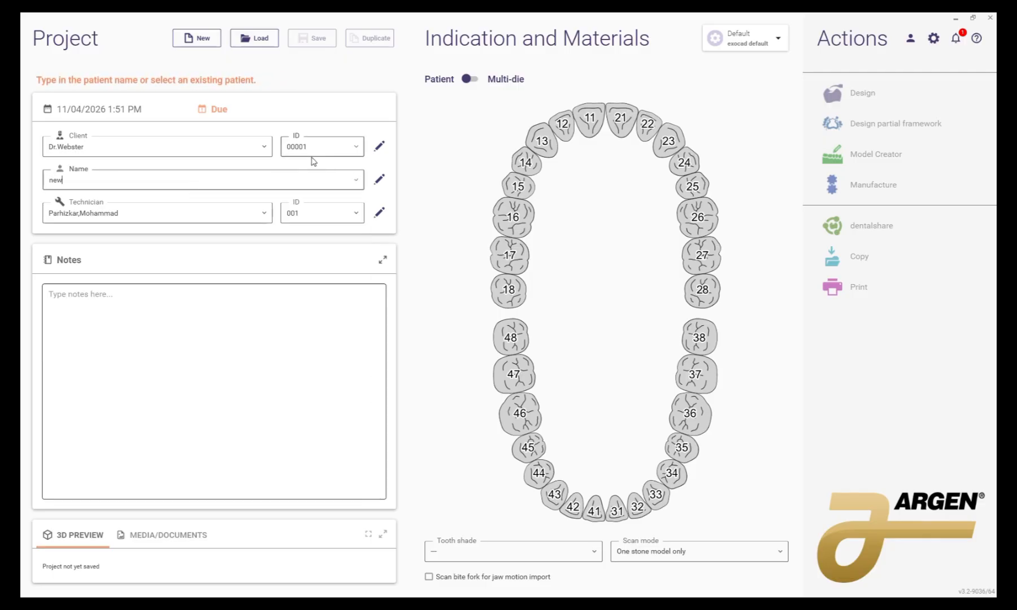
Step: Assign connected Zirconia anatomic pontics to the whole upper arch from tooth 17 to tooth 27
left_click(510, 256)
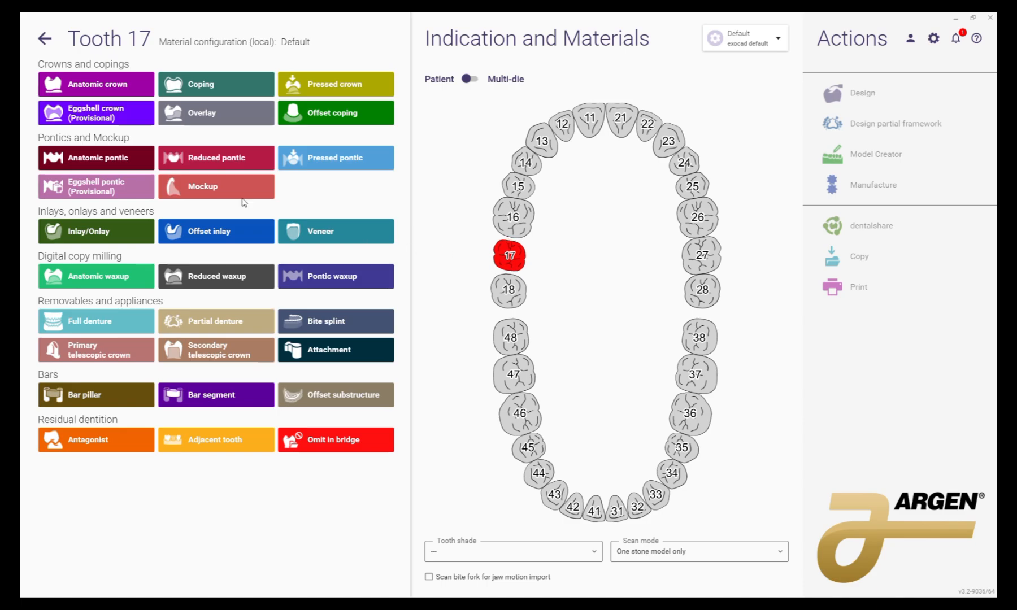
left_click(133, 161)
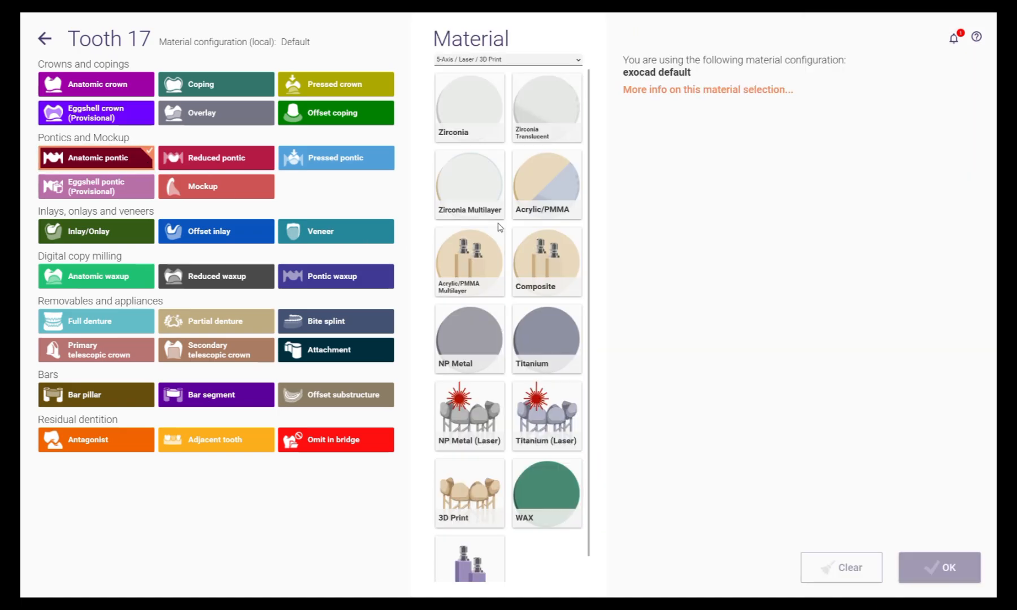
left_click(473, 107)
left_click(933, 575)
left_click(531, 221, "ctrl")
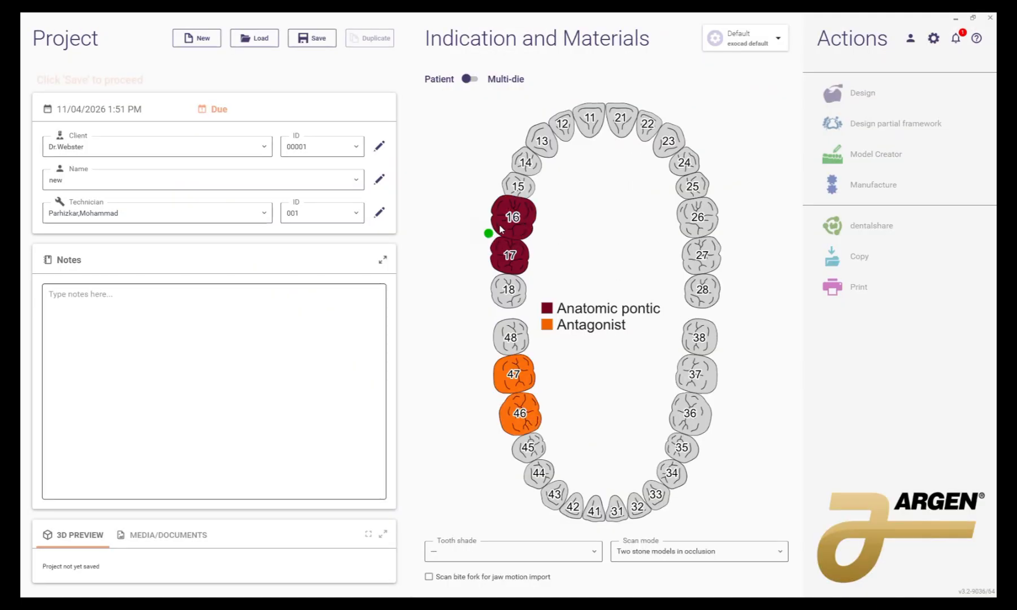
left_click(701, 255, "shift")
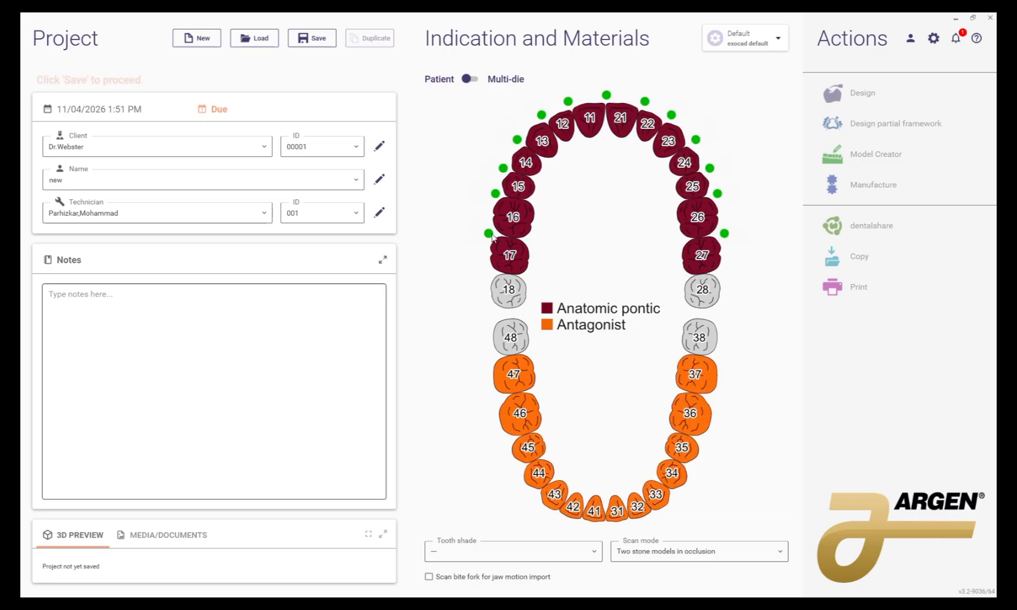
Step: Start the design and load the upper jaw and lower jaw antagonist scans from the Pre Surgury folder in Desktop's NEW folder
left_click(883, 80)
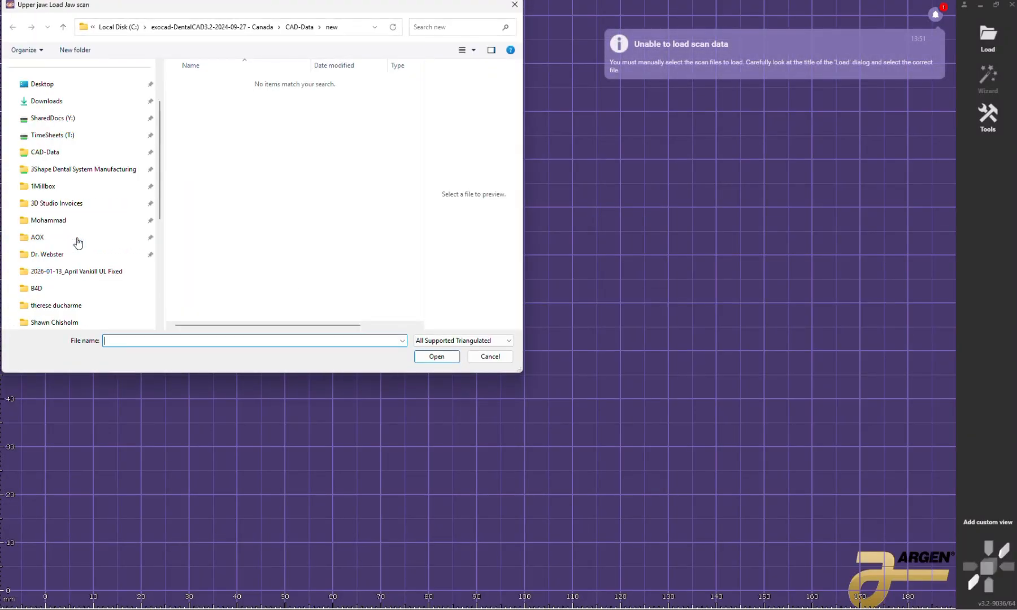
scroll(78, 243, "up", 1)
left_click(65, 136)
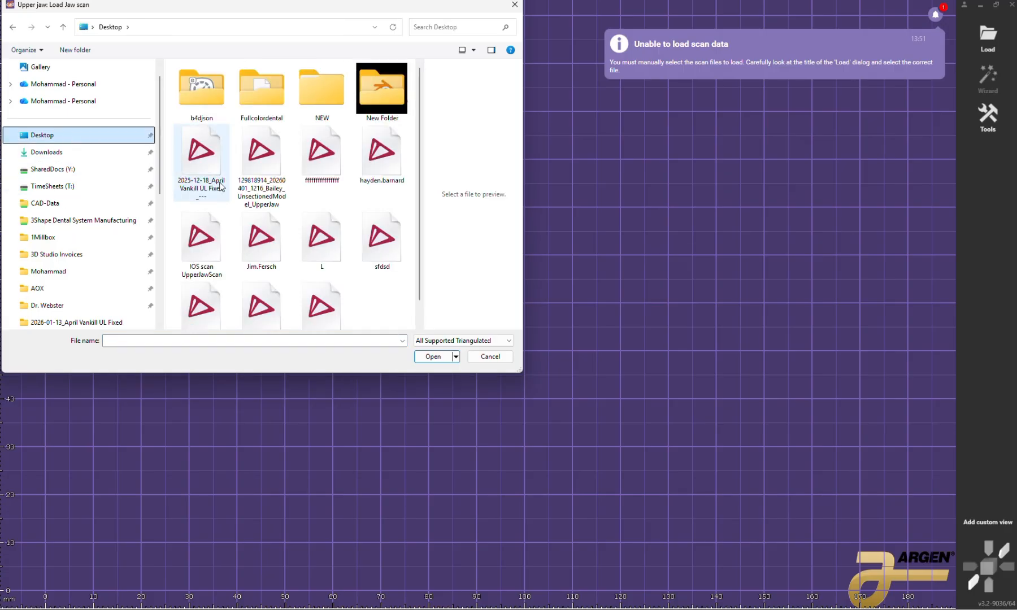
double_click(331, 82)
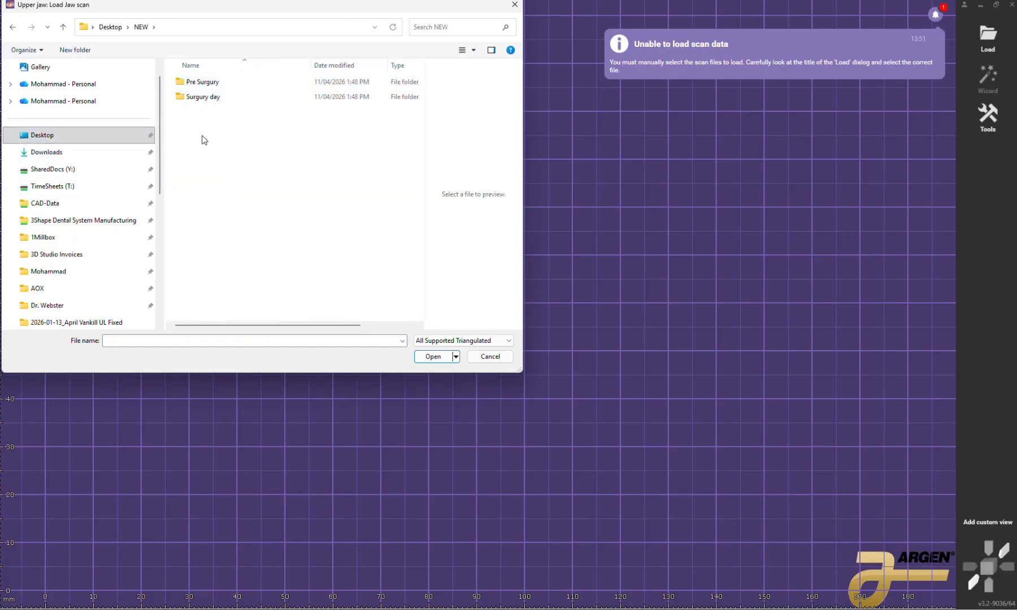
double_click(210, 84)
left_click(291, 126)
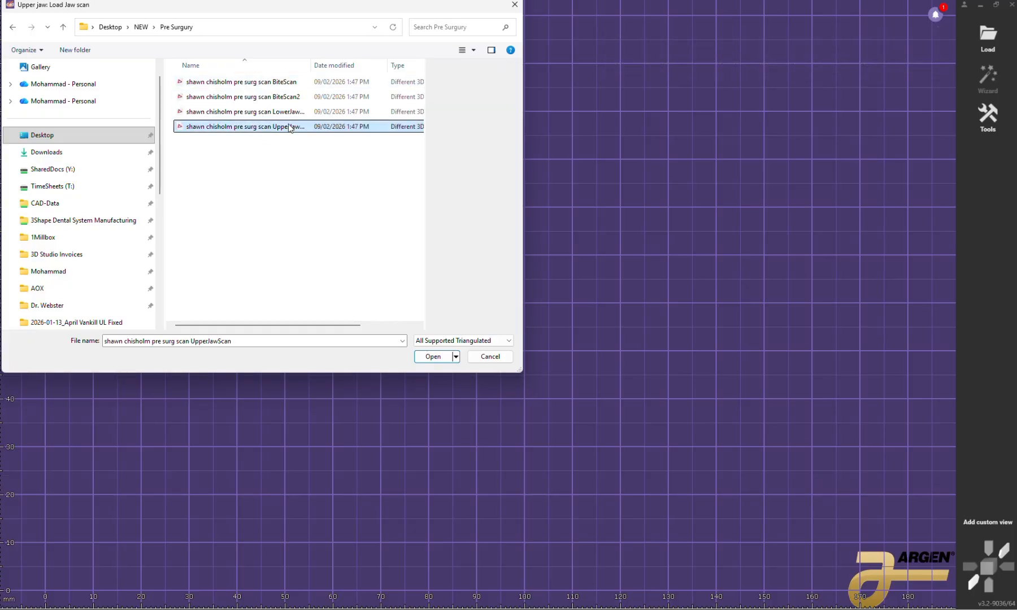
left_click(430, 357)
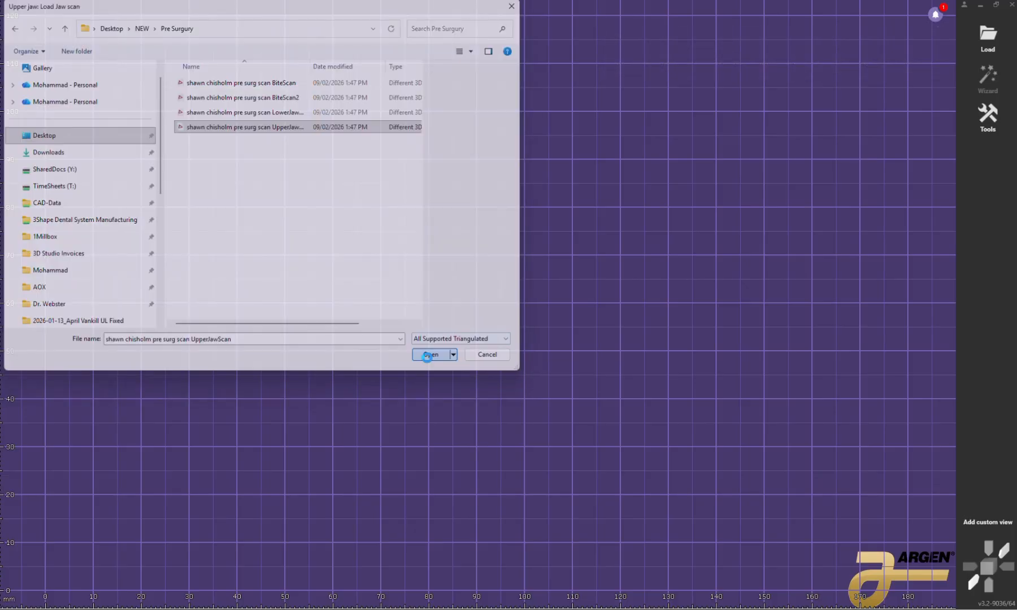
left_click(248, 112)
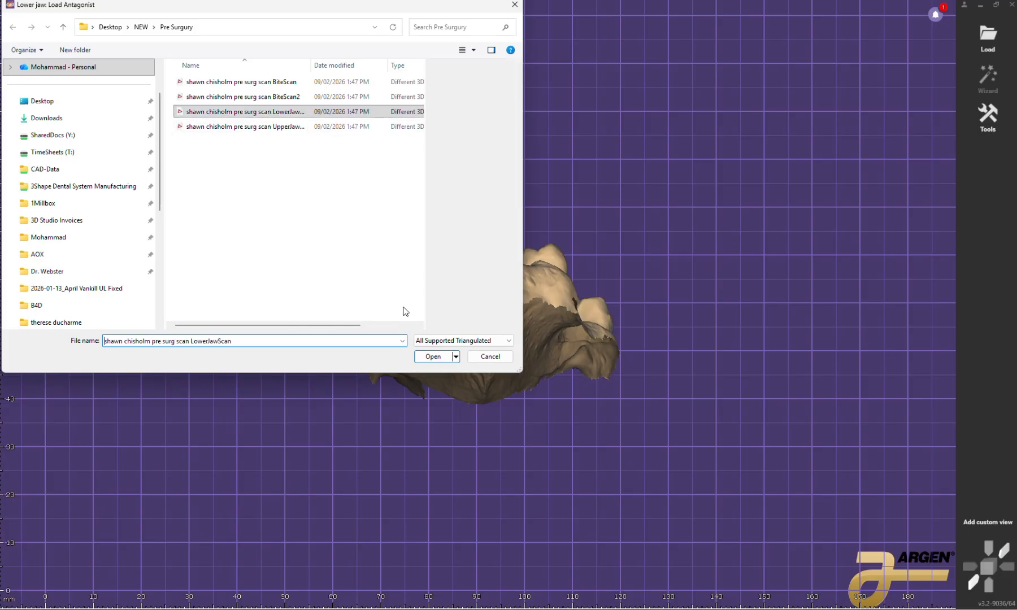
left_click(430, 357)
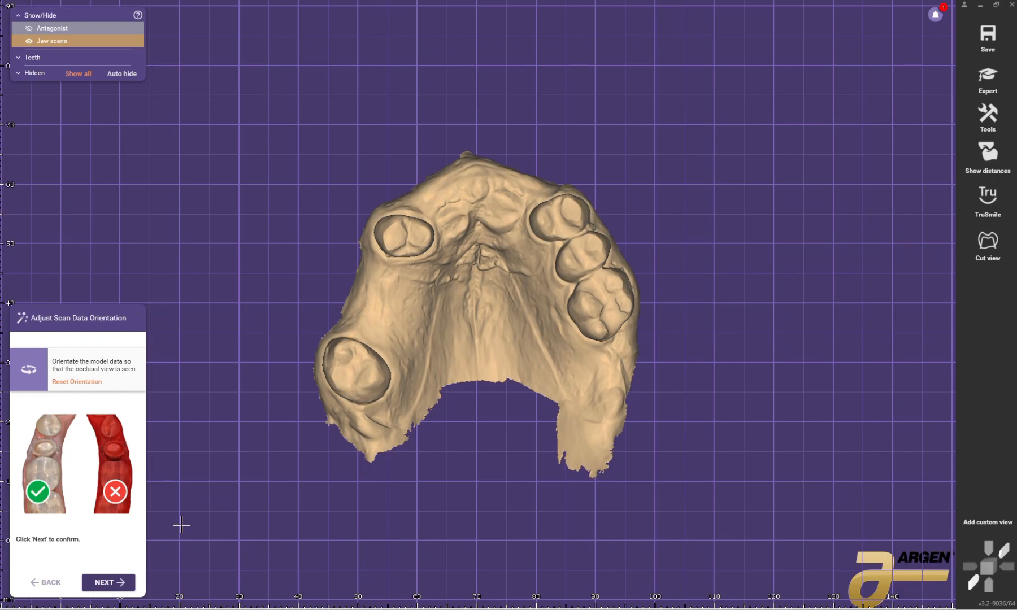
Step: Accept the occlusal scan orientation and skip past the Smile Creator stage into Expert mode
left_click(119, 584)
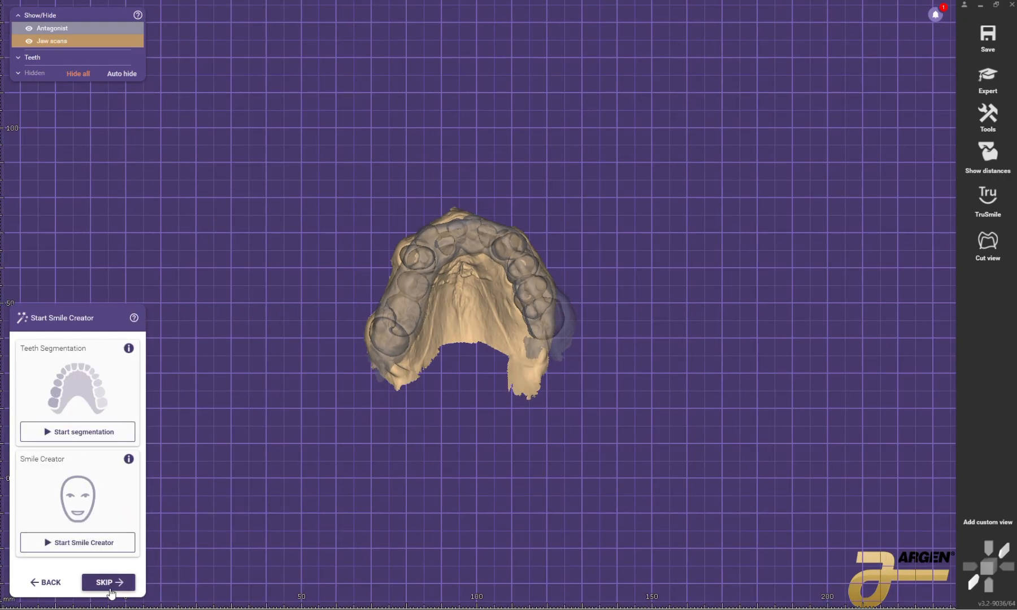
left_click(109, 583)
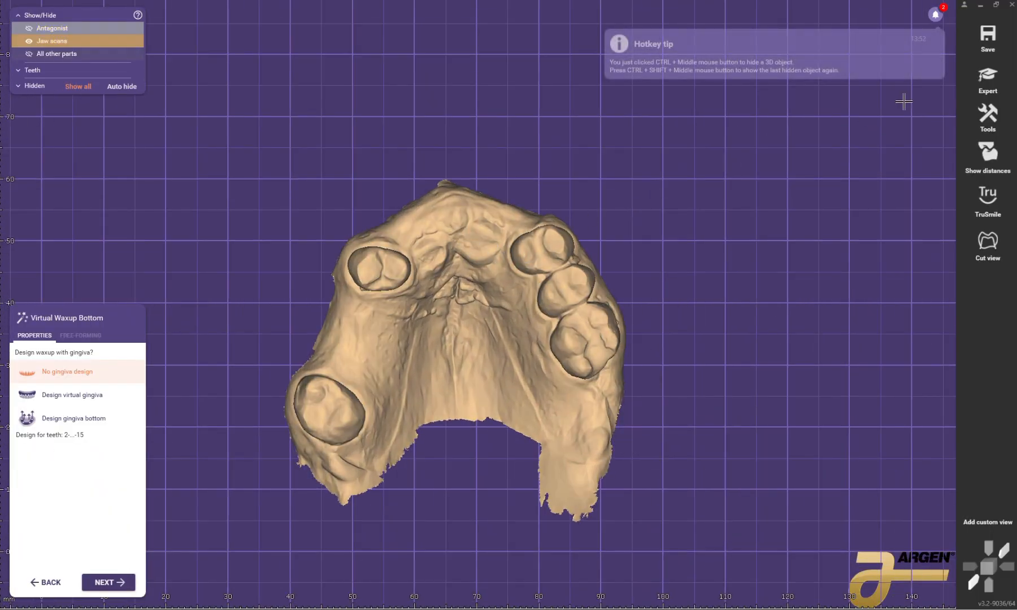
left_click(984, 79)
Step: Extract the two teeth on the arch's sparser side from the upper jaw scan as virtual pre-ops for teeth 3 and 5
right_click(471, 289)
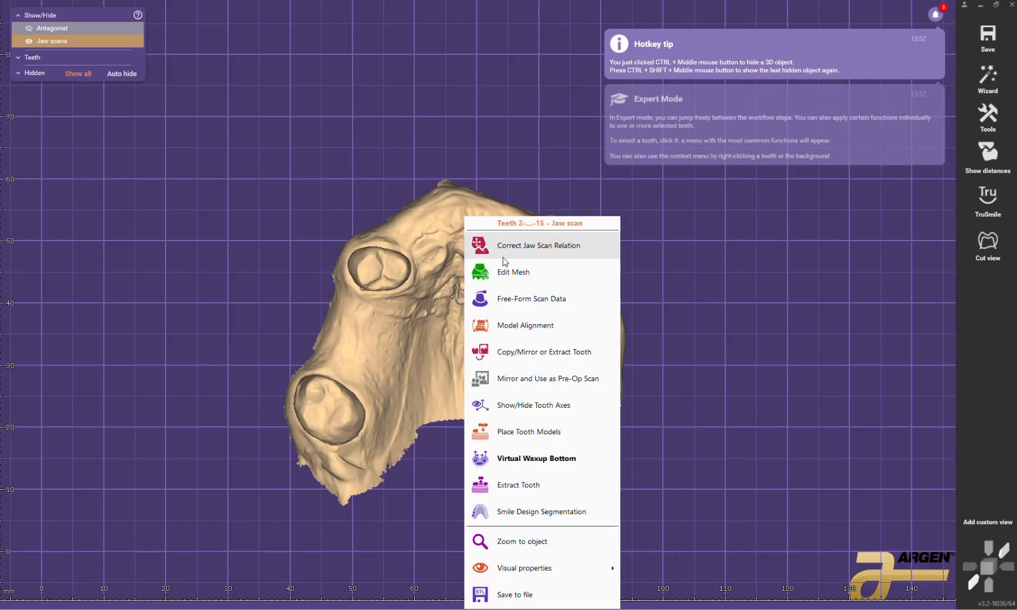
left_click(512, 490)
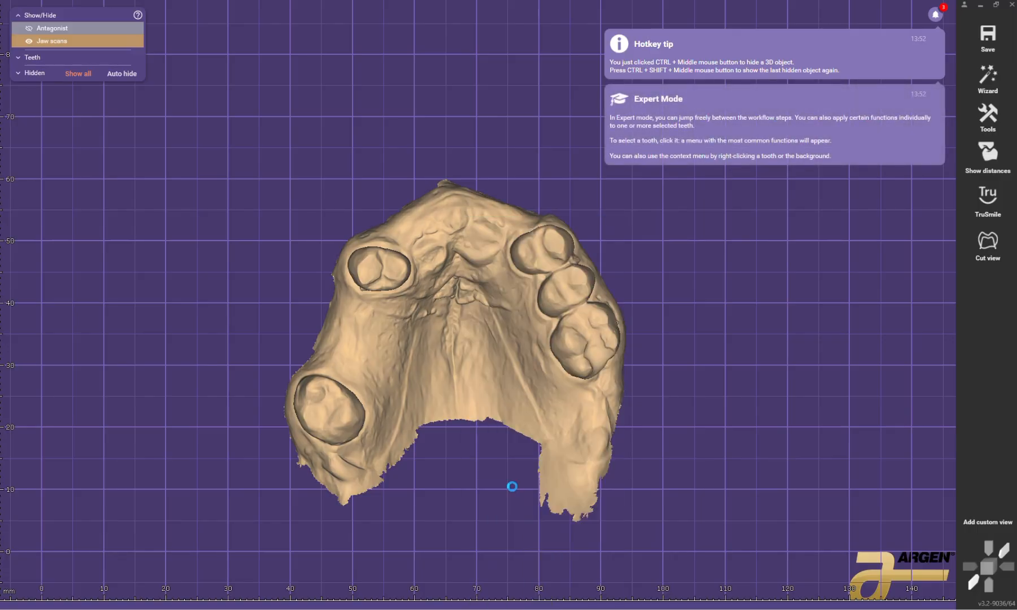
scroll(327, 419, "up", 3)
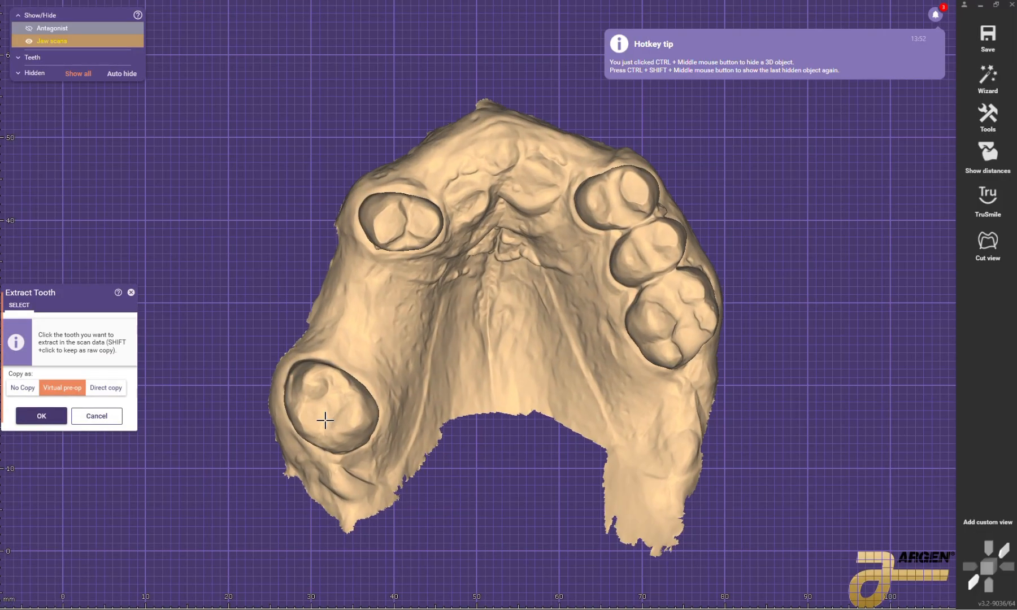
left_click(330, 403)
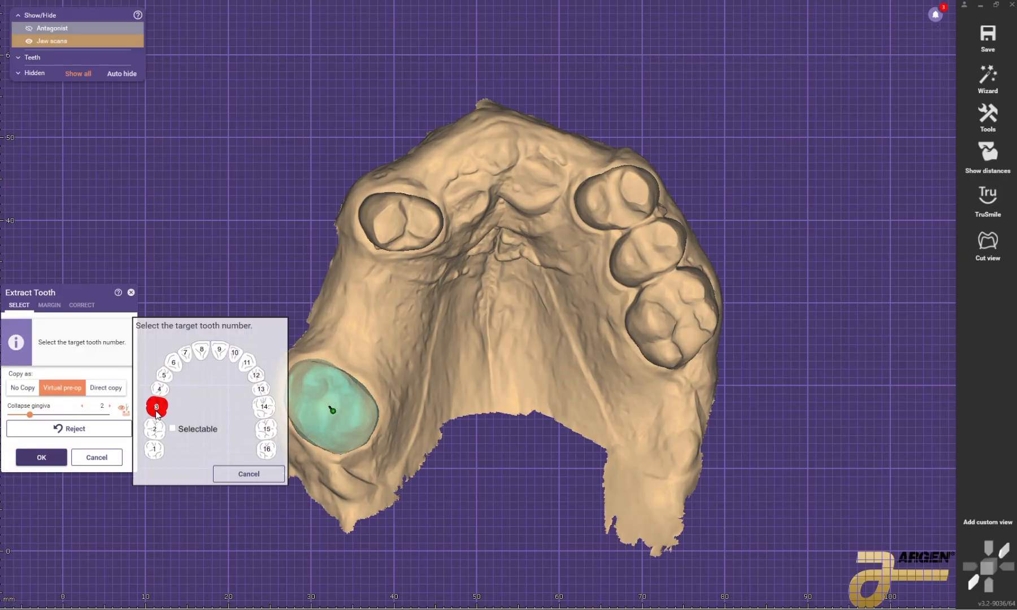
left_click(157, 407)
left_click(400, 222)
left_click(164, 376)
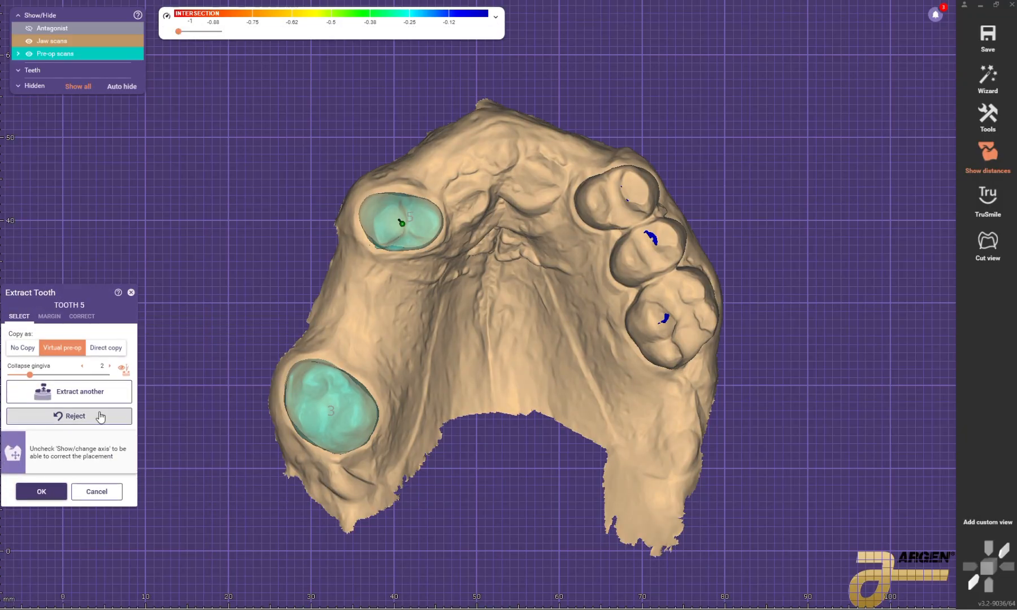
Step: Extract the three adjacent teeth on the opposite side as virtual pre-ops for teeth 12, 13 and 14, and accept the extractions
left_click(85, 392)
left_click(638, 204)
left_click(257, 377)
left_click(647, 252)
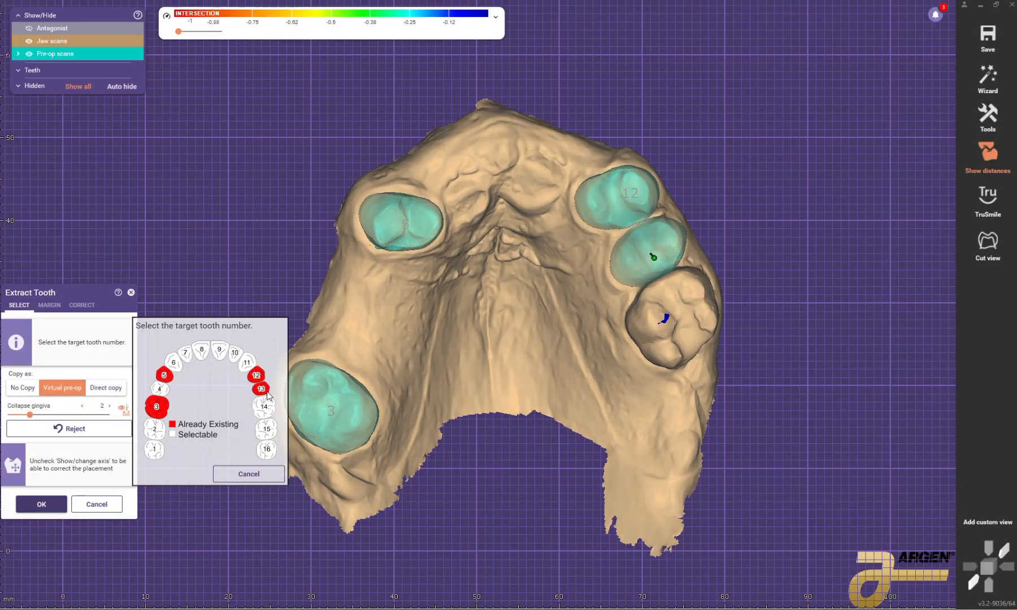
left_click(261, 389)
left_click(671, 311)
left_click(264, 407)
left_click(39, 489)
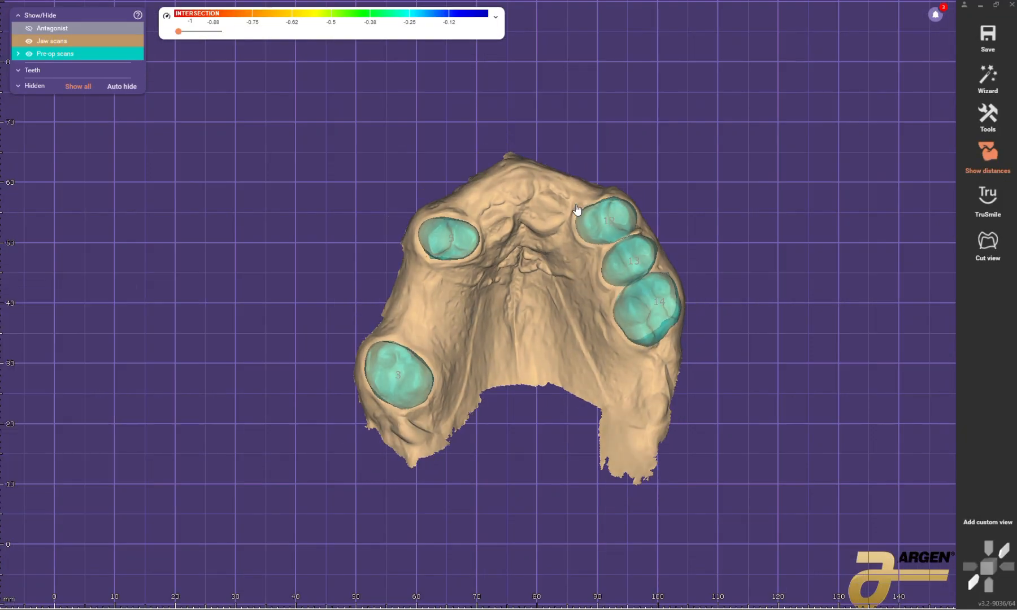
Step: Hide the pre-op scans and smooth the jaw scan at extraction sites 12 to 14 using a larger, stronger Smooth/Flatten brush
left_click(29, 54)
right_click_drag(520, 250, 521, 253)
right_click(601, 257)
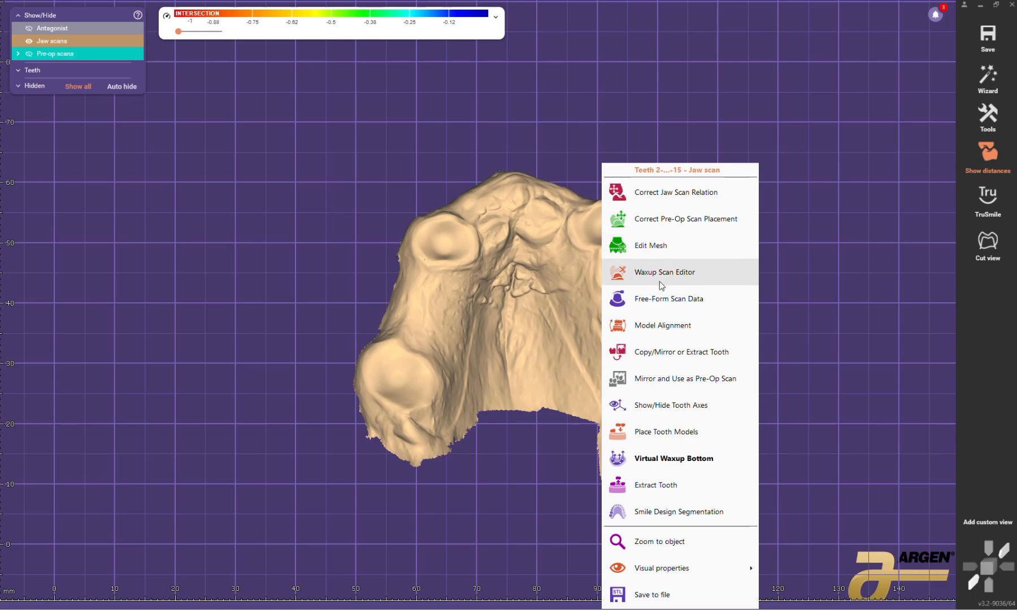
left_click(661, 298)
left_click(99, 337)
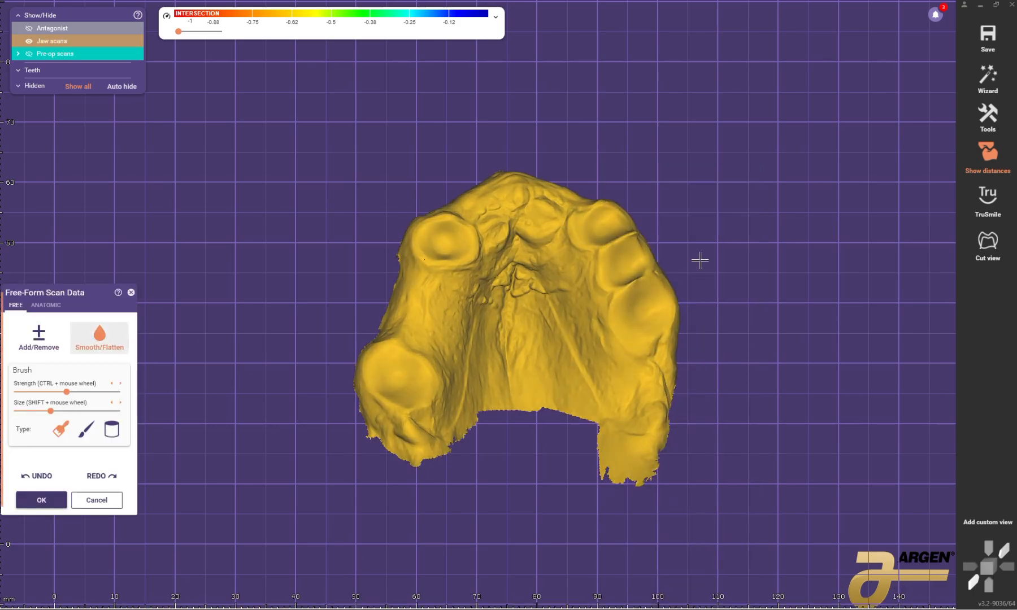
scroll(609, 288, "up", 5)
scroll(604, 288, "up", 3, "shift")
scroll(604, 288, "up", 5, "ctrl")
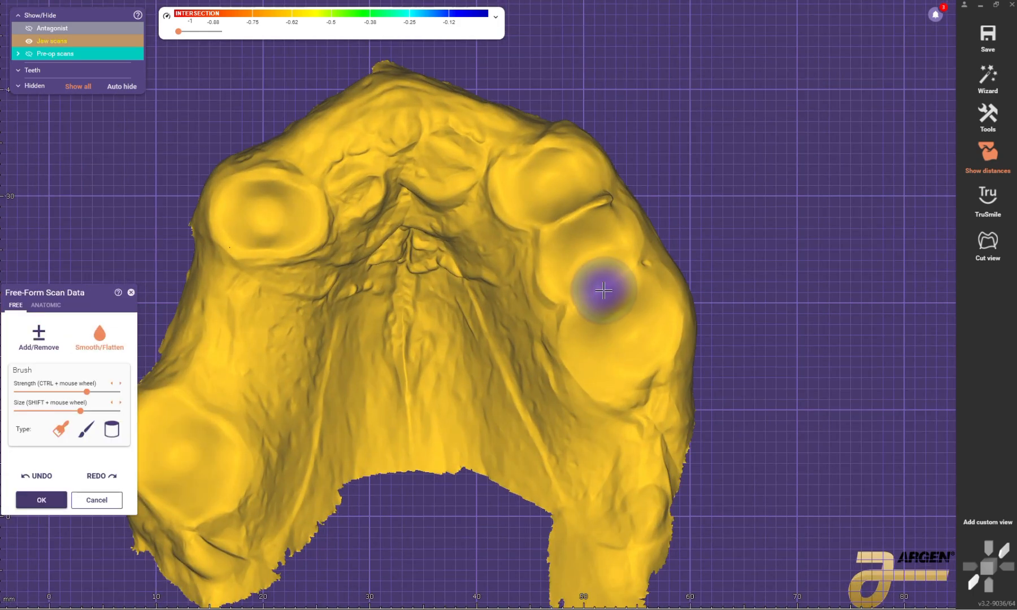
scroll(601, 290, "up", 1)
mouse_move(603, 290)
left_mouse_down()
mouse_move(582, 211)
mouse_move(556, 211)
mouse_move(536, 153)
mouse_move(613, 277)
mouse_move(574, 230)
mouse_move(592, 218)
mouse_move(542, 186)
left_mouse_up()
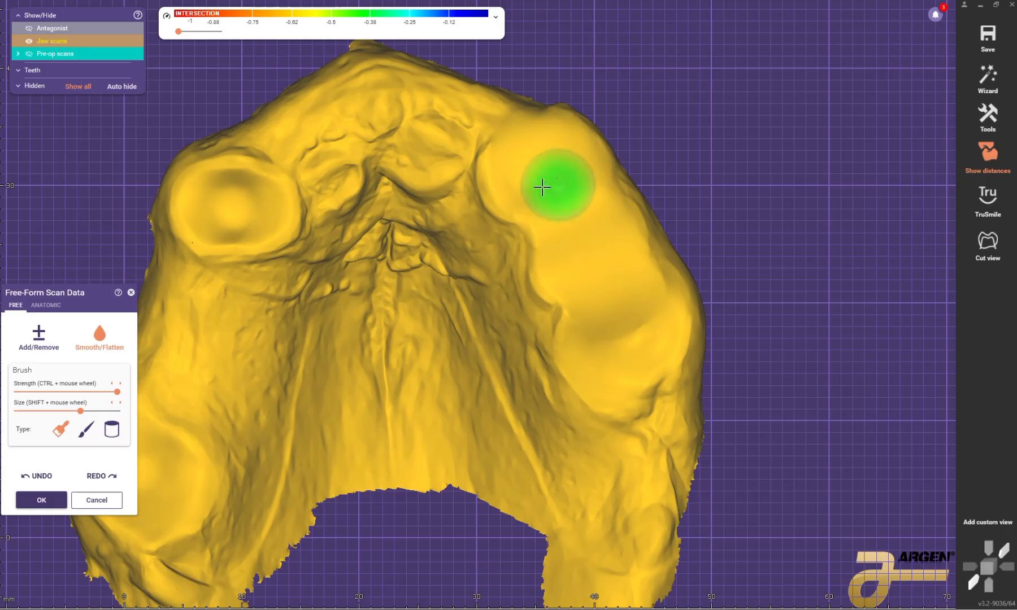
Step: Smooth the extraction sites of teeth 5 and 3 and accept the free-formed jaw scan
mouse_move(284, 176)
left_mouse_down()
mouse_move(236, 170)
mouse_move(193, 201)
mouse_move(216, 220)
mouse_move(230, 174)
mouse_move(234, 188)
mouse_move(321, 208)
left_mouse_up()
scroll(321, 209, "down", 4)
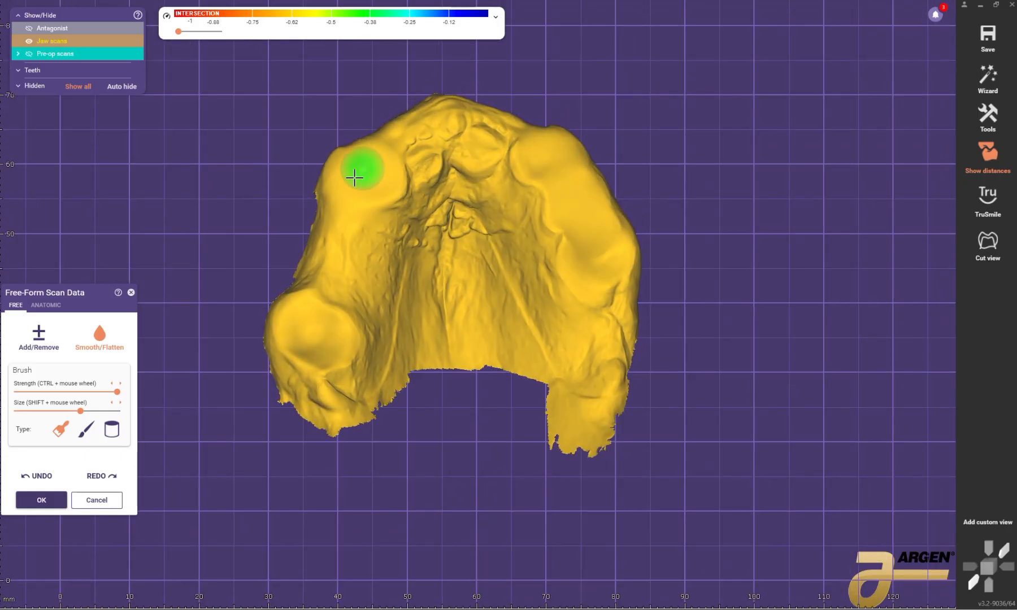
mouse_move(331, 327)
left_mouse_down()
mouse_move(291, 277)
mouse_move(321, 336)
left_mouse_up()
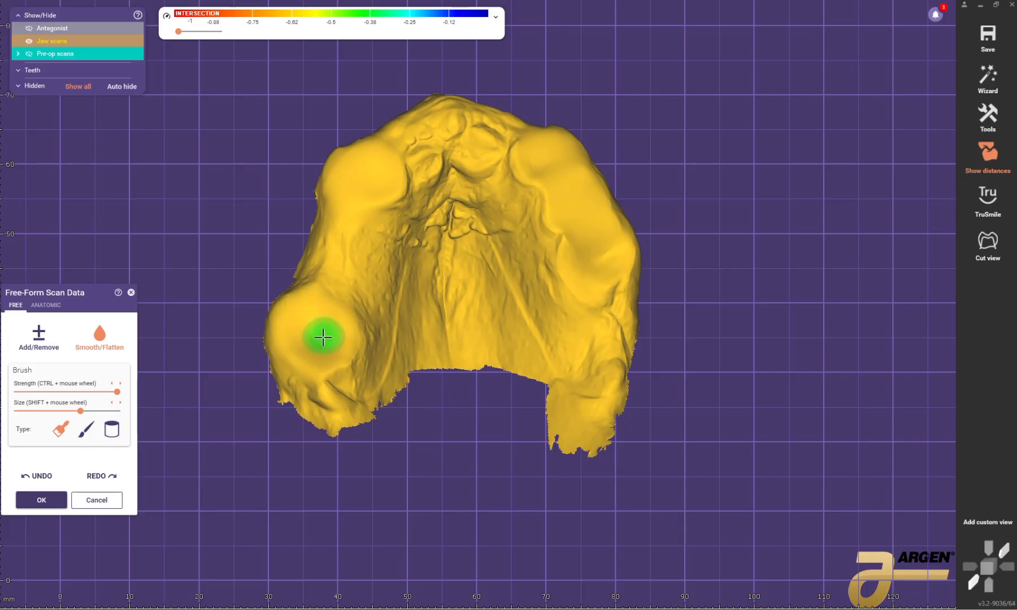
left_click(40, 500)
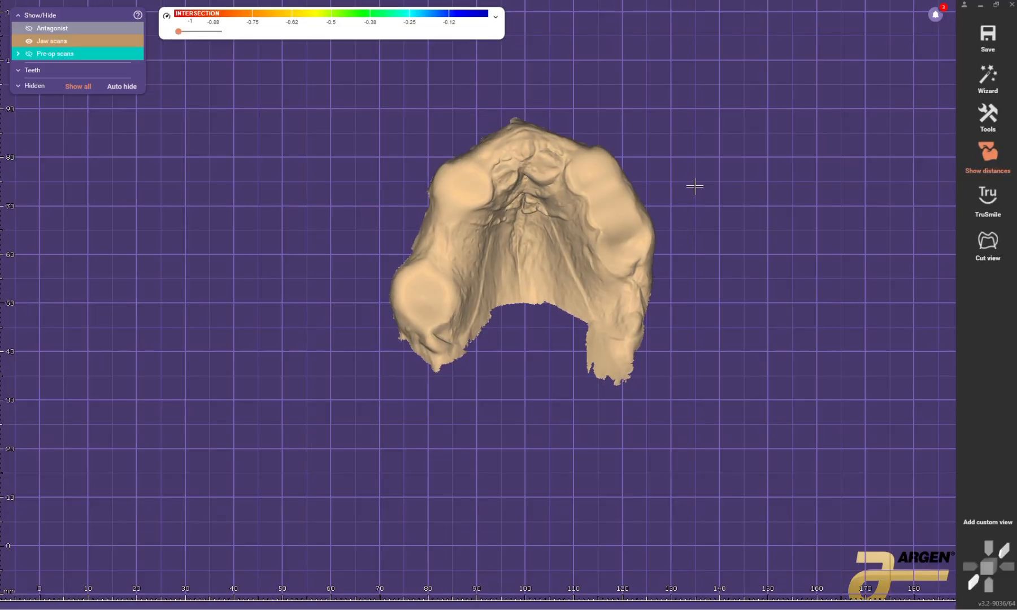
Step: Start the guided workflow and generate the virtual waxup bottom for teeth 2 to 15 with the Design gingiva bottom option
left_click(986, 78)
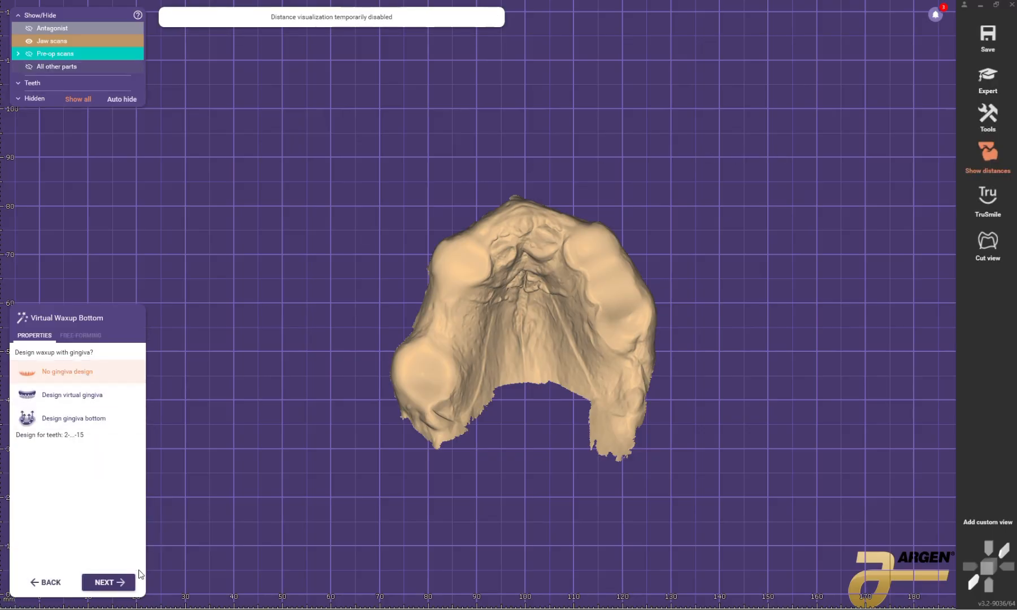
left_click(98, 395)
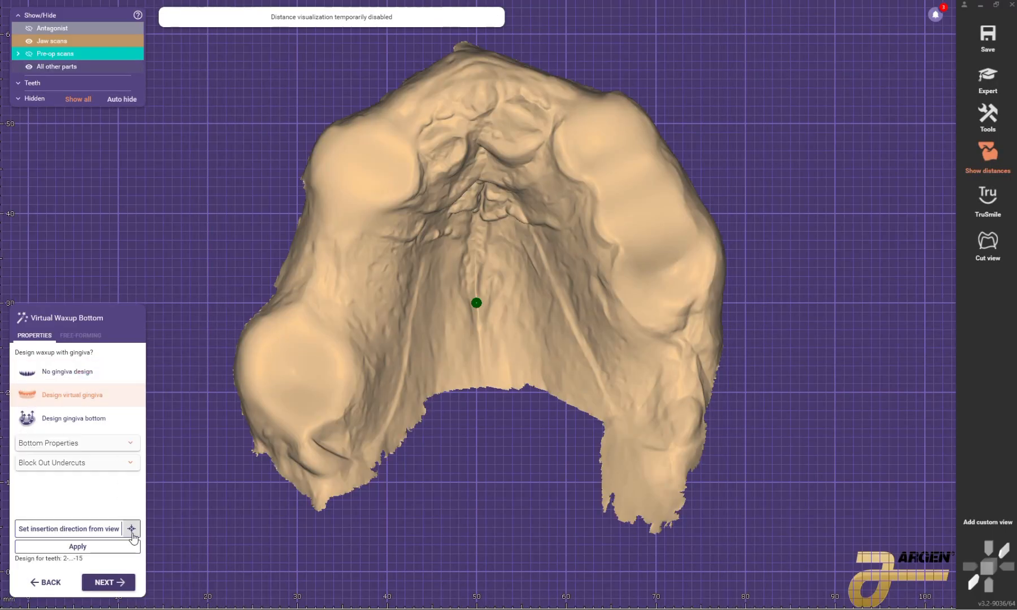
left_click(107, 417)
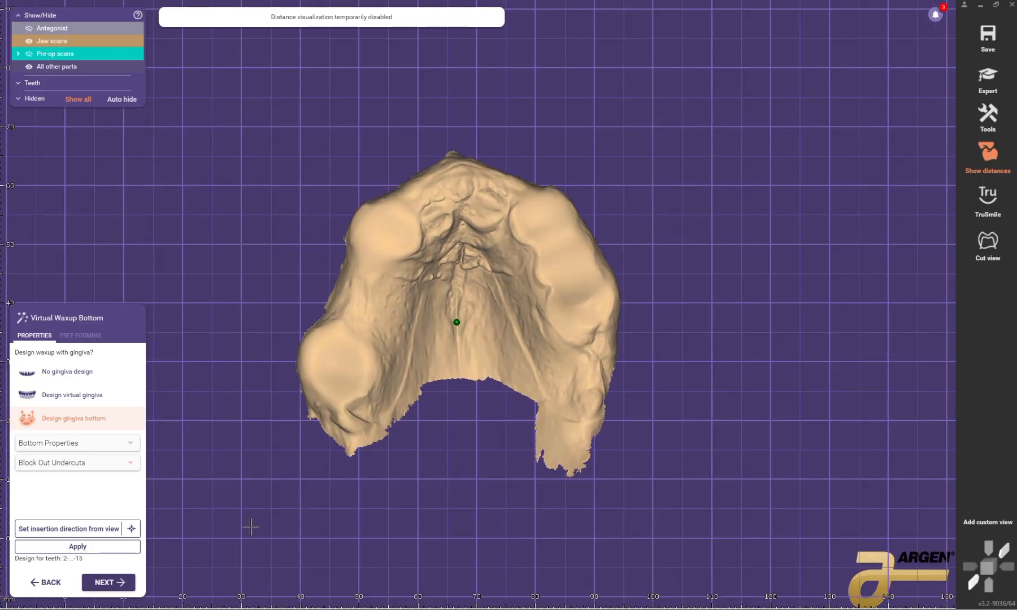
left_click(107, 548)
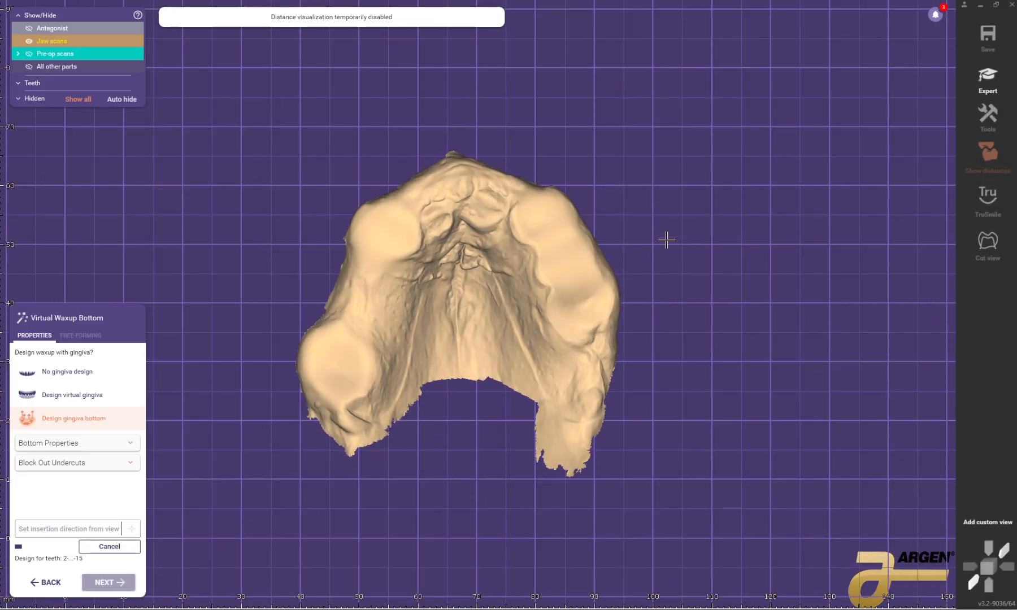
scroll(721, 243, "down", 2)
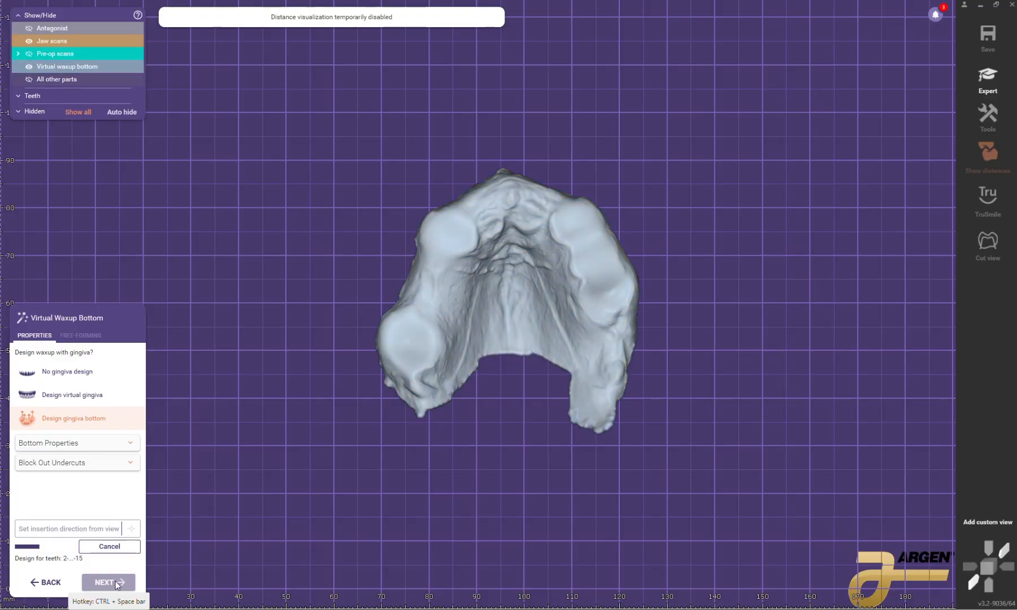
left_click(116, 582)
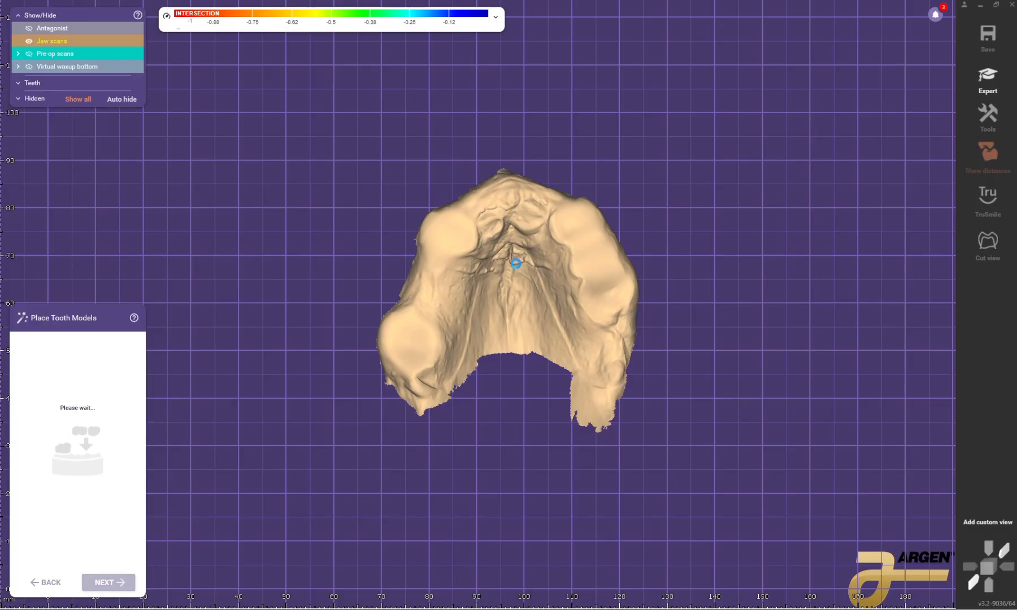
Step: Place tooth models 2 to 15 from the NEW GENERIC library by setting the gingiva positions for teeth 2 and 15
left_click(396, 366)
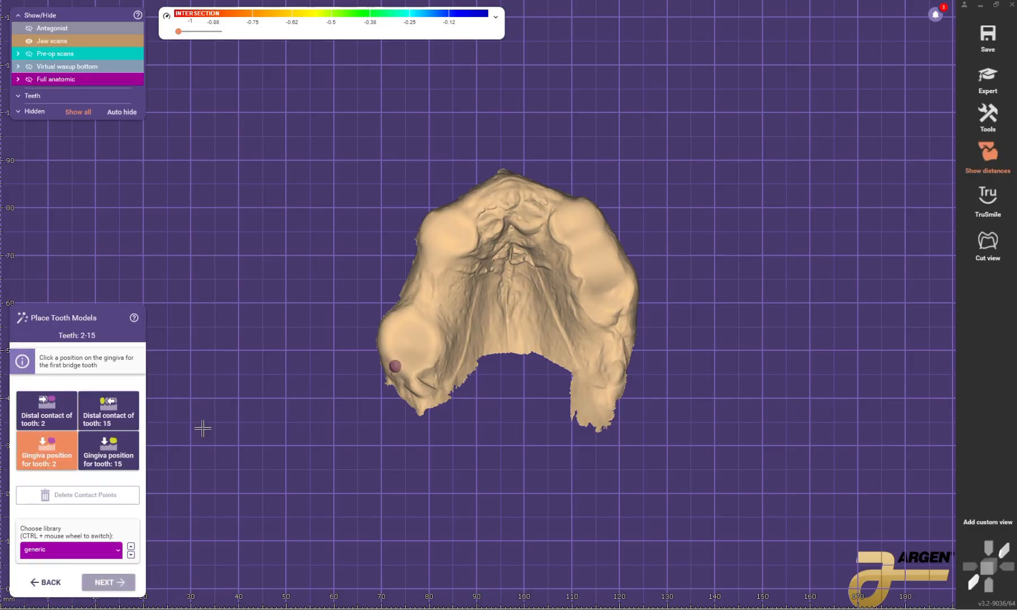
left_click(119, 551)
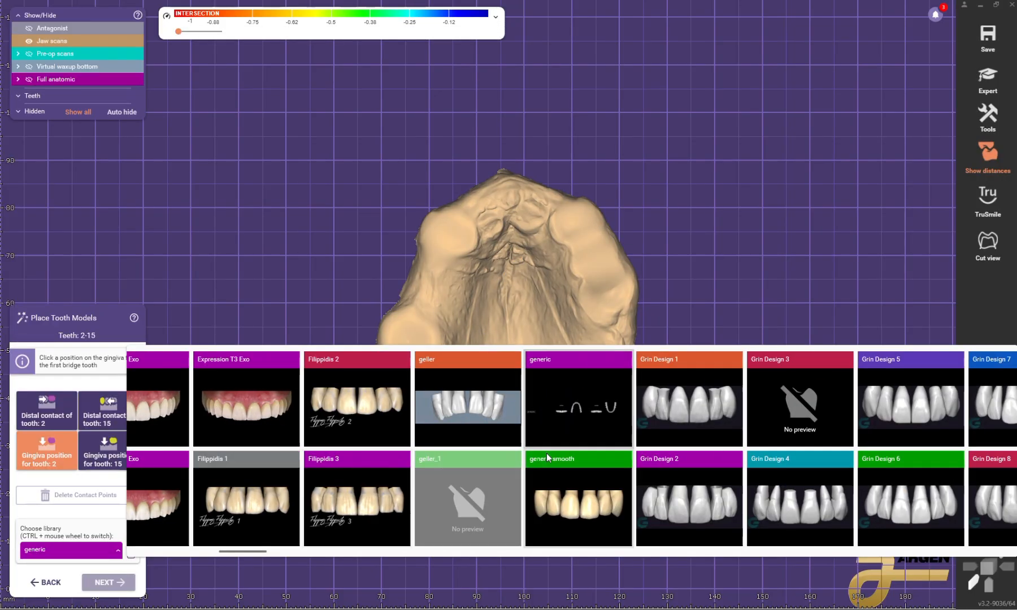
scroll(675, 432, "down", 8)
scroll(679, 432, "down", 3)
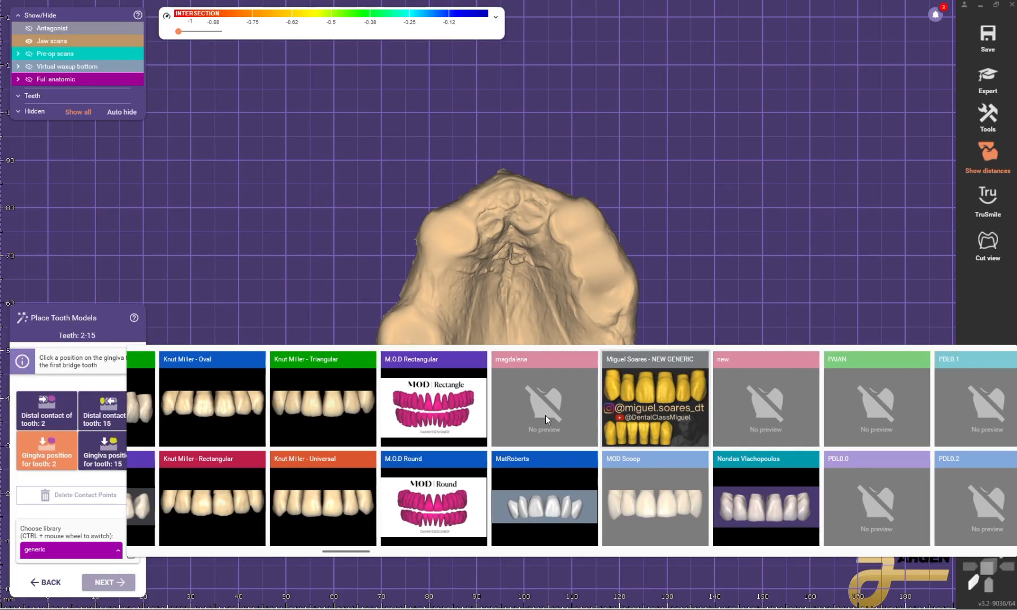
left_click(410, 362)
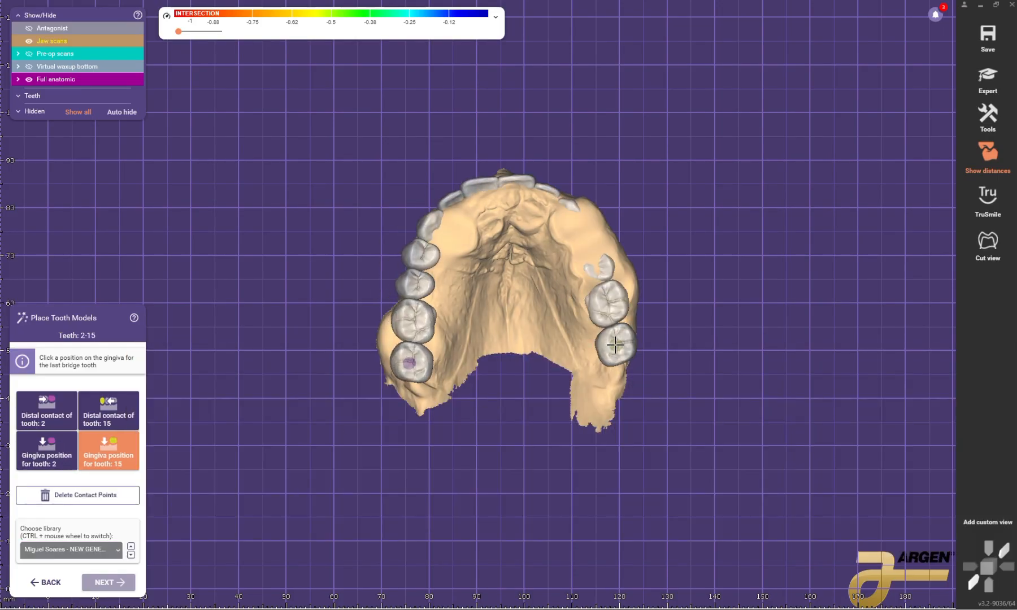
left_click(615, 362)
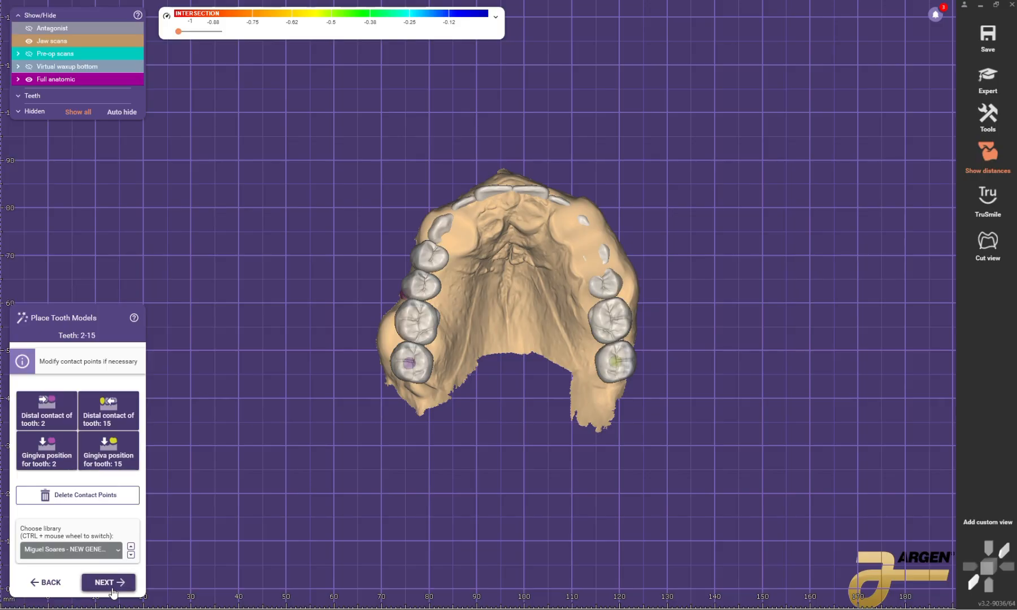
left_click(111, 582)
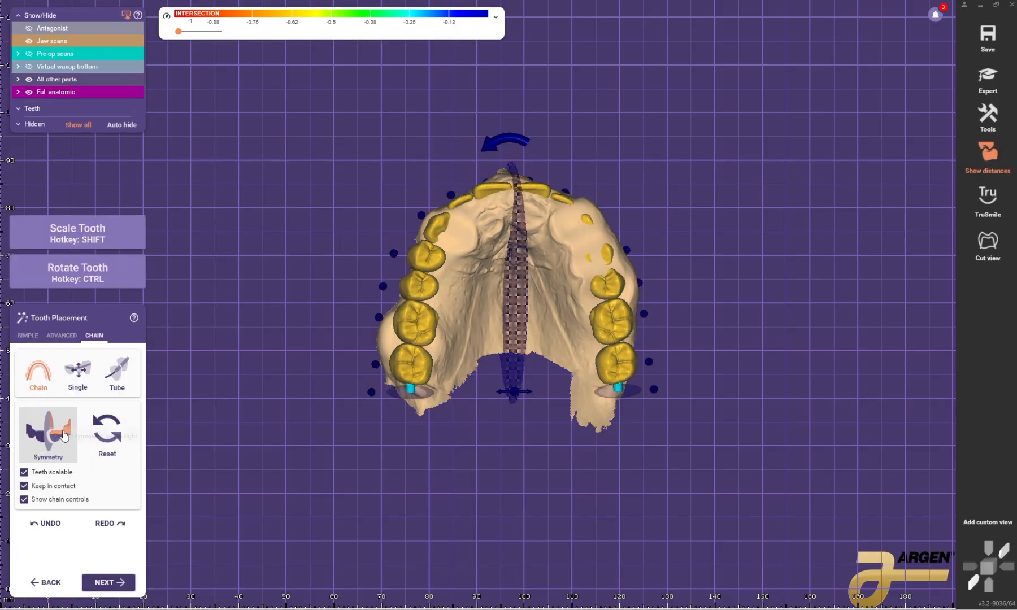
Step: Toggle chain symmetry, enable moving all teeth simultaneously in simple tooth placement, and show the antagonist scan
left_click(63, 435)
left_click(27, 336)
left_click(23, 474)
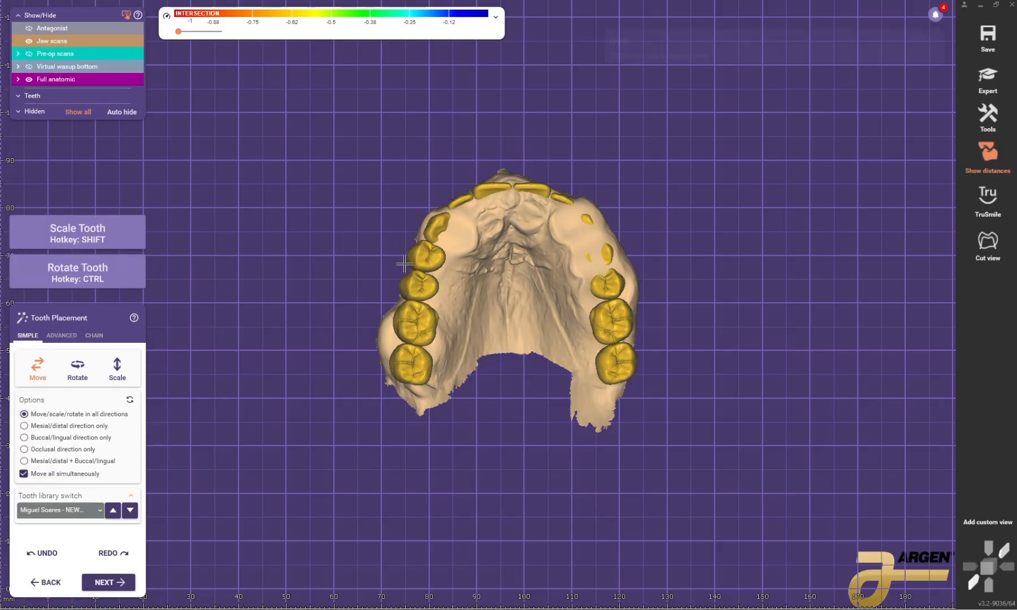
right_click_drag(404, 264, 410, 362)
left_click(29, 28)
right_click_drag(517, 305, 525, 336)
scroll(526, 335, "up", 2)
scroll(525, 336, "up", 2)
Step: Reposition the upper teeth to fit the antagonist and the extracted pre-op teeth
key("ctrl")
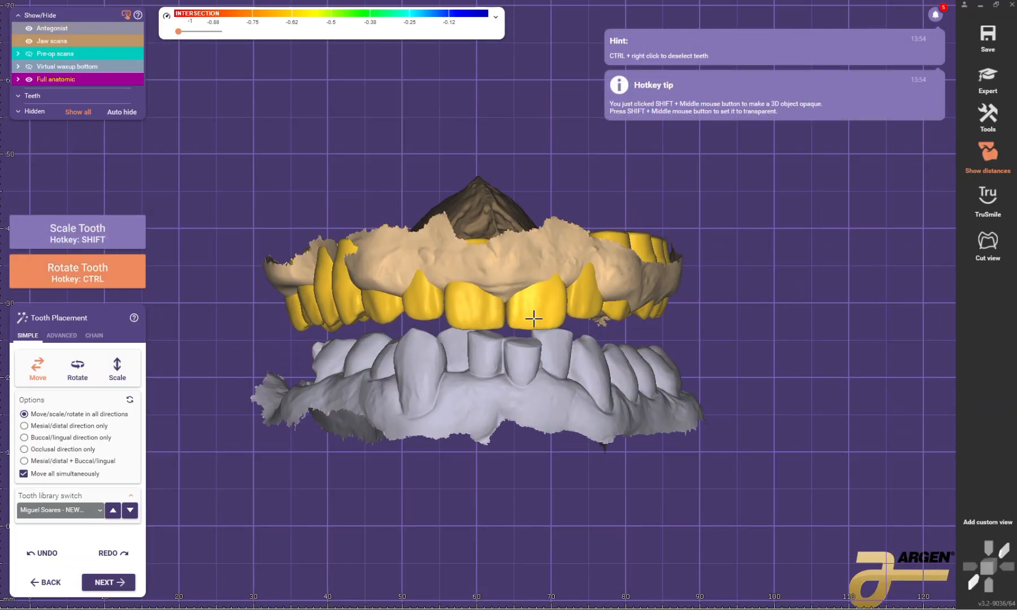
right_click_drag(545, 291, 540, 200)
scroll(534, 150, "down", 3)
scroll(535, 181, "up", 5)
scroll(541, 200, "up", 3)
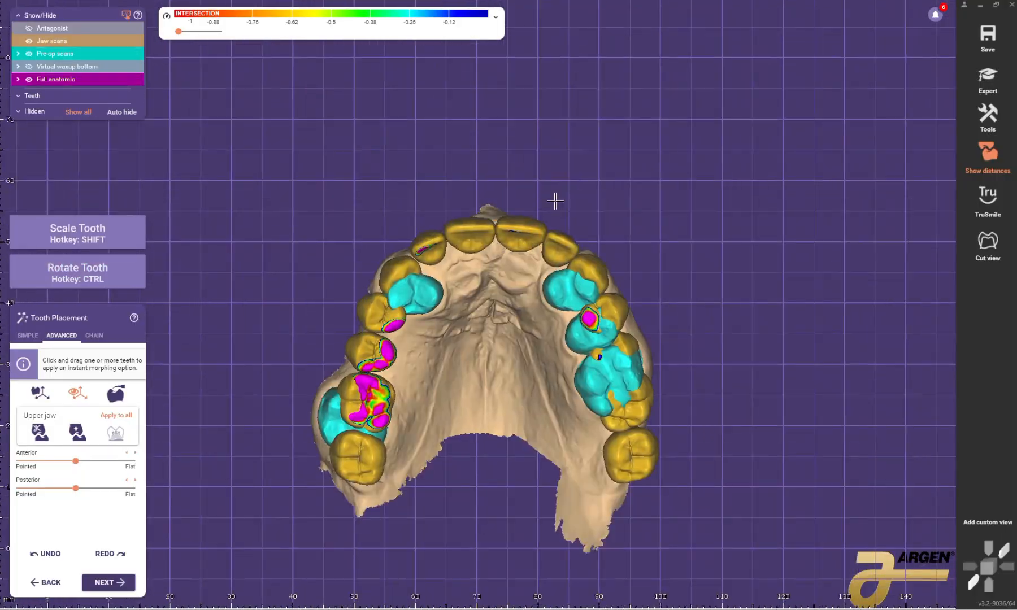
scroll(511, 209, "up", 3)
left_click(511, 210)
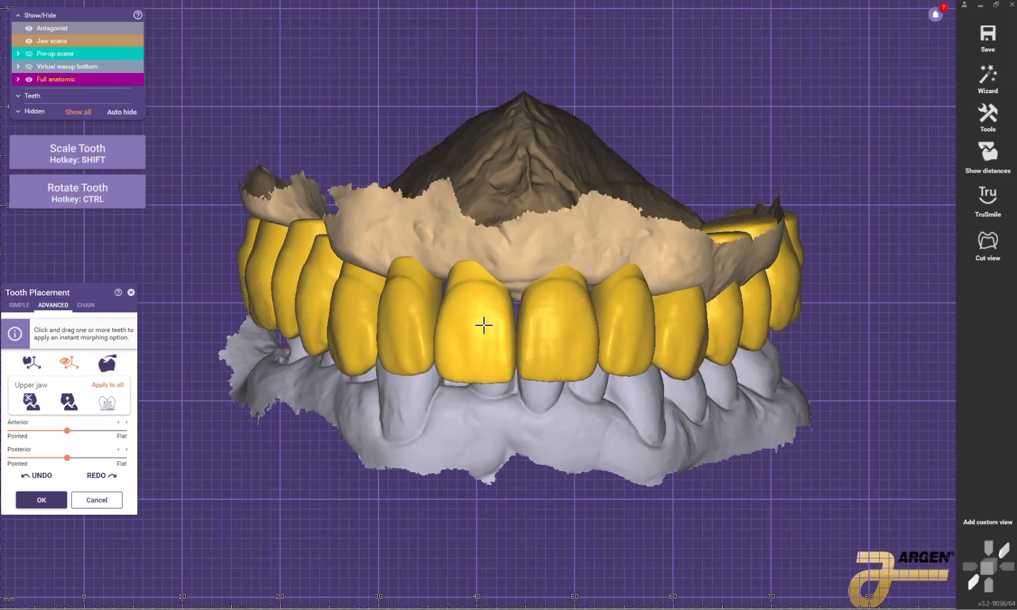
Step: Hide the antagonist and fine-tune the rotation of the posterior teeth on the tooth 2 side of the arch
right_click_drag(483, 325, 461, 284)
scroll(643, 358, "down", 3)
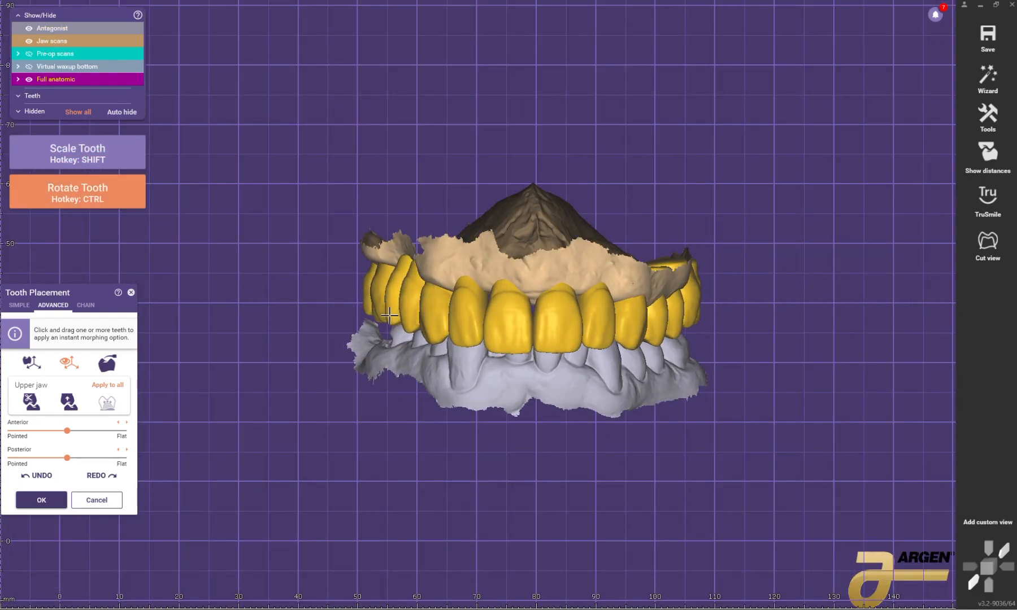
scroll(559, 327, "up", 4)
key("ctrl+a")
key("ctrl+j")
scroll(689, 334, "down", 2)
scroll(611, 441, "up", 1)
right_click_drag(594, 421, 560, 226)
key("ctrl+j")
scroll(565, 362, "down", 1)
scroll(498, 214, "up", 4)
left_click_drag(495, 198, 480, 205, "ctrl")
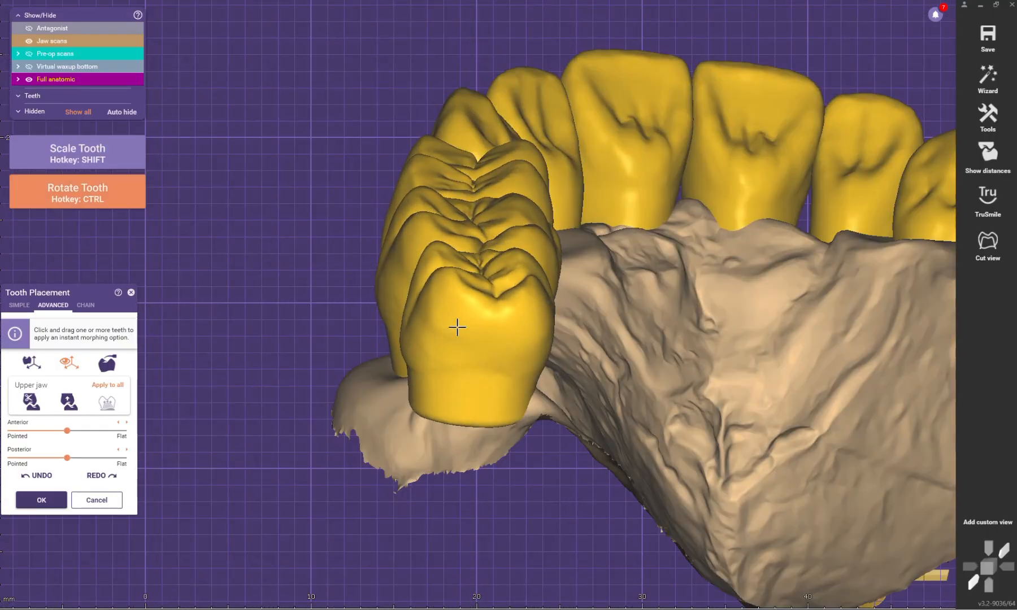
Step: Fine-tune the rotation of the posterior teeth on the tooth 15 side of the arch
scroll(457, 328, "down", 3)
right_click_drag(633, 339, 571, 339)
left_click_drag(717, 362, 726, 365, "ctrl")
scroll(622, 317, "down", 3)
right_click_drag(565, 282, 565, 385)
Step: Adjust the rotation of the rearmost molar from the side and accept the tooth placement
right_click_drag(441, 350, 537, 305)
scroll(497, 356, "up", 3)
scroll(672, 317, "down", 1)
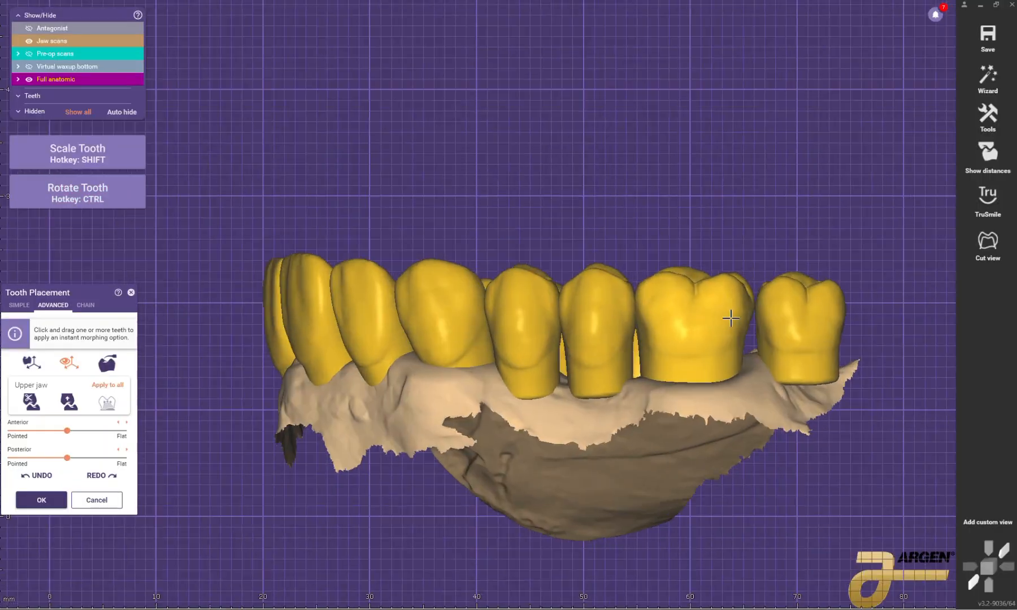
scroll(732, 318, "up", 1)
left_click_drag(802, 330, 811, 336, "ctrl")
scroll(679, 328, "down", 1)
right_click_drag(362, 333, 525, 307)
left_click(41, 500)
left_click(532, 316)
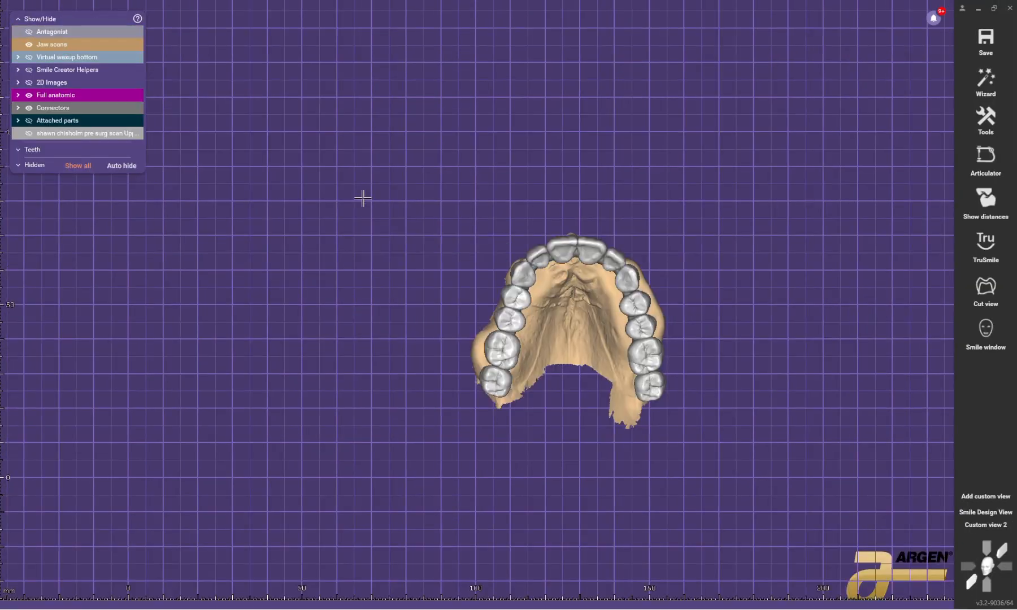
Step: Merge and save the restorations for teeth 2 to 15 as one bridge and accept the merged part
scroll(644, 338, "up", 2)
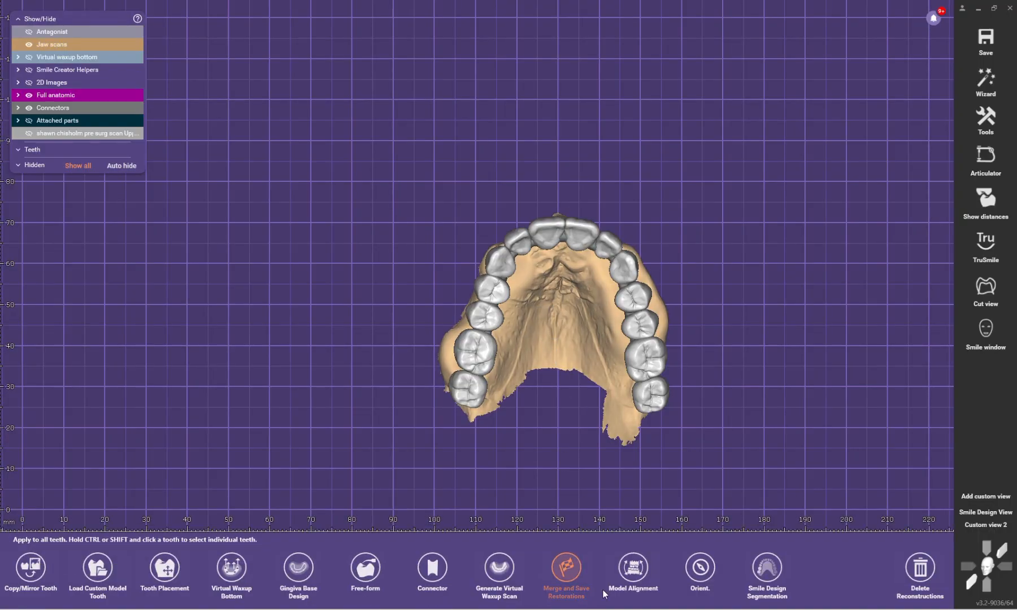
left_click(567, 565)
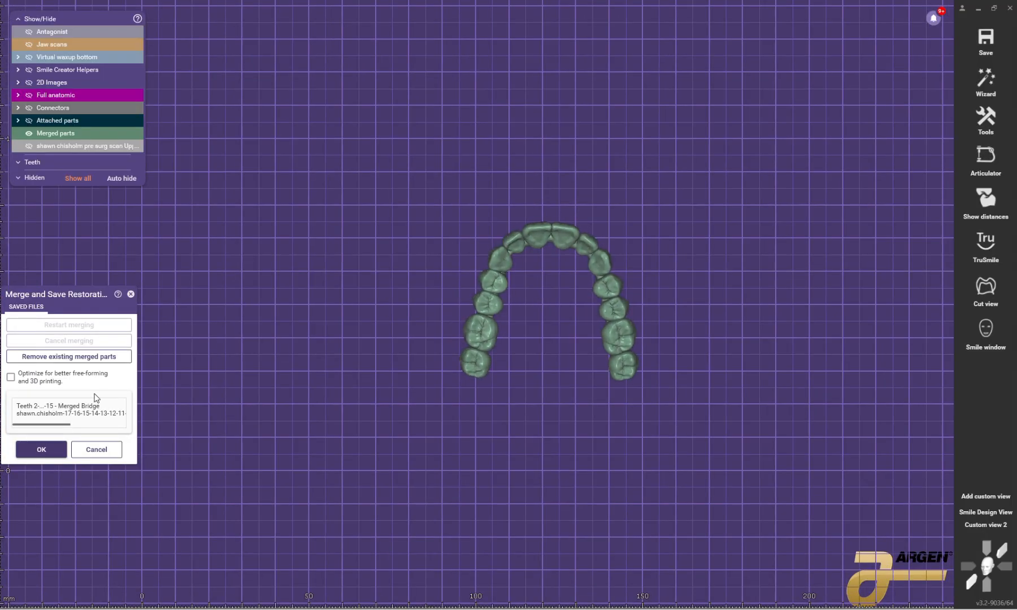
left_click(41, 449)
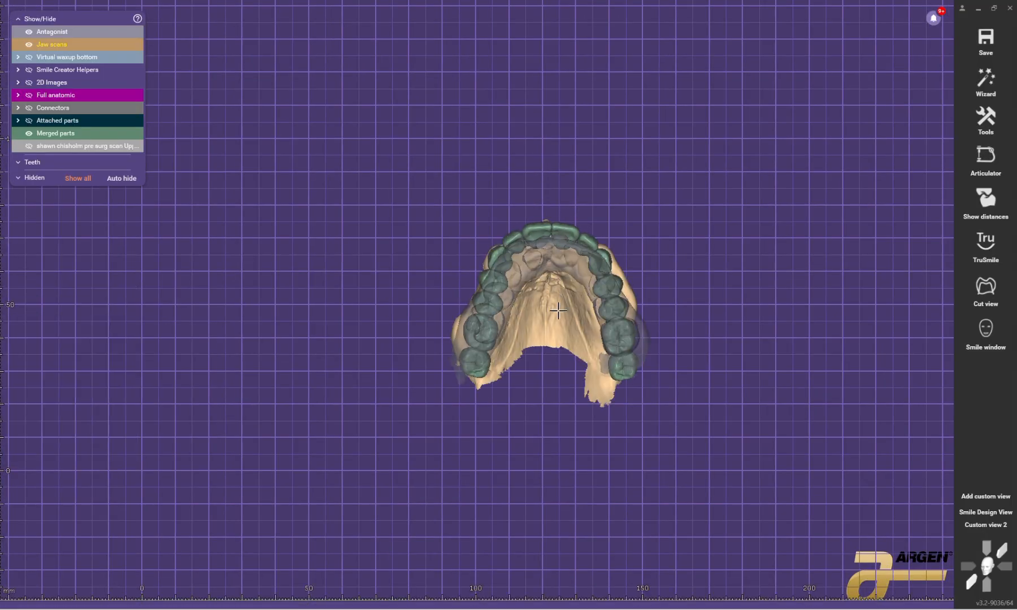
Step: Export the merged teeth as a plain STL named new wax in the desktop's NEW folder, replacing the existing file
left_click(987, 40)
left_click(890, 106)
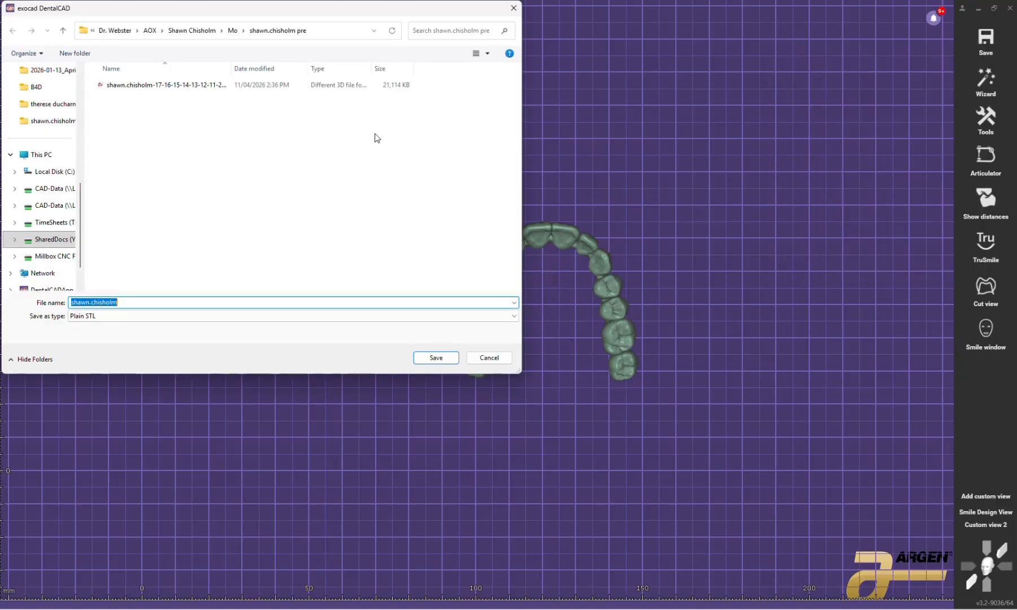
scroll(59, 142, "up", 4)
left_click(46, 88)
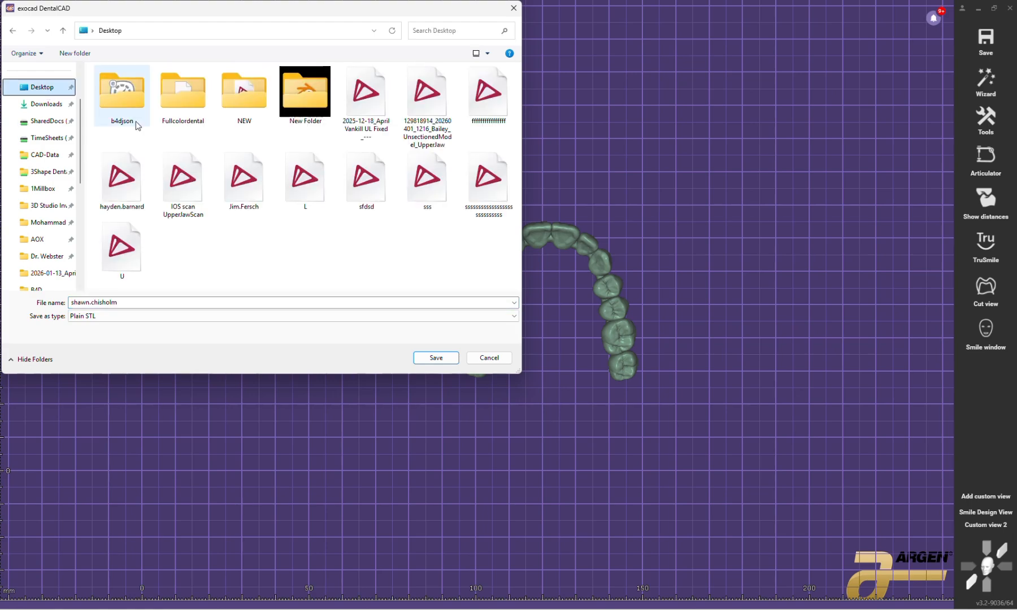
double_click(244, 101)
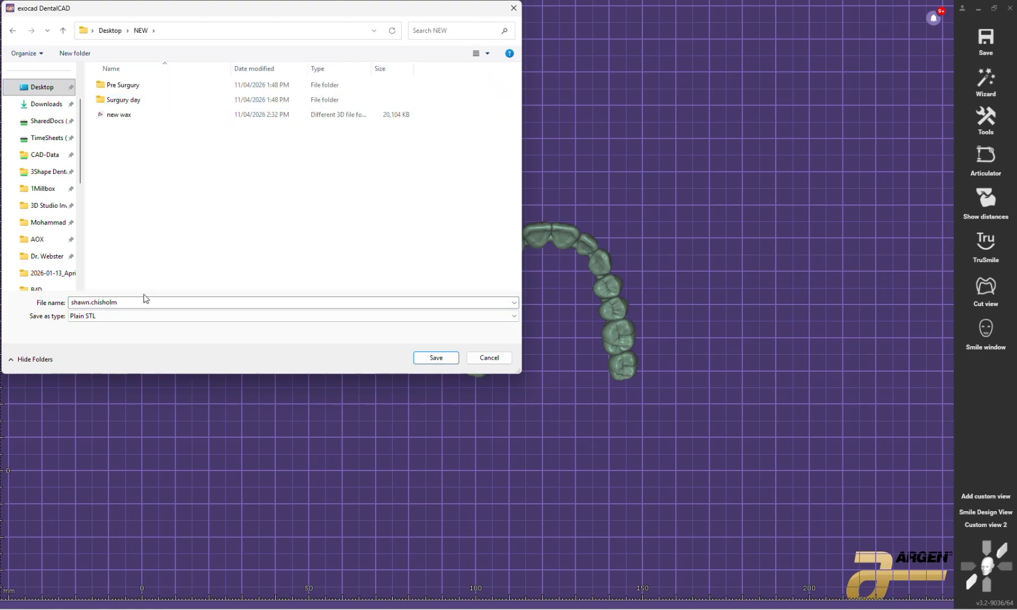
left_click(131, 115)
left_click(426, 361)
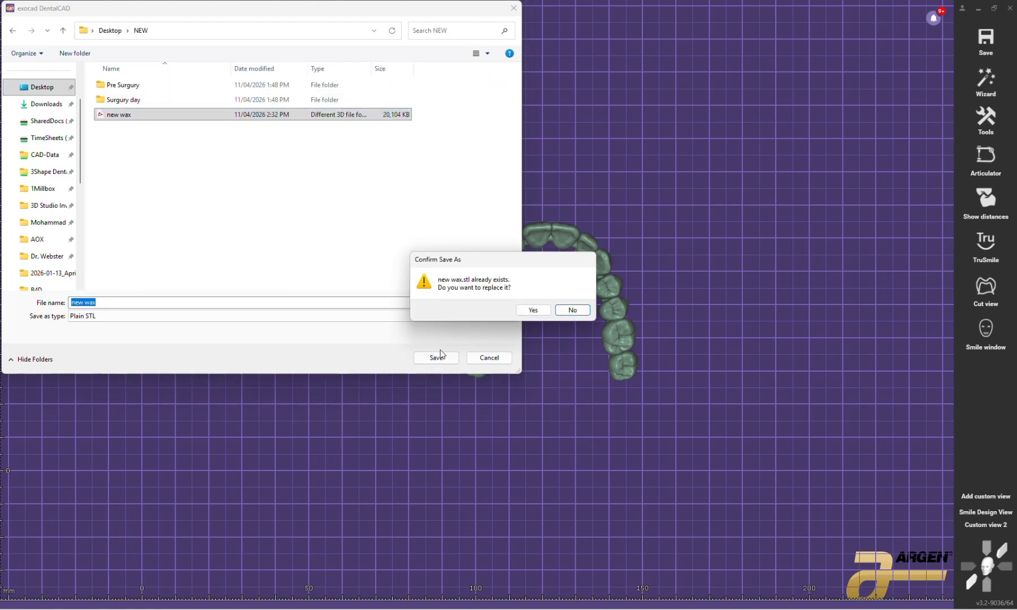
left_click(531, 310)
left_click(471, 356)
left_click(477, 350)
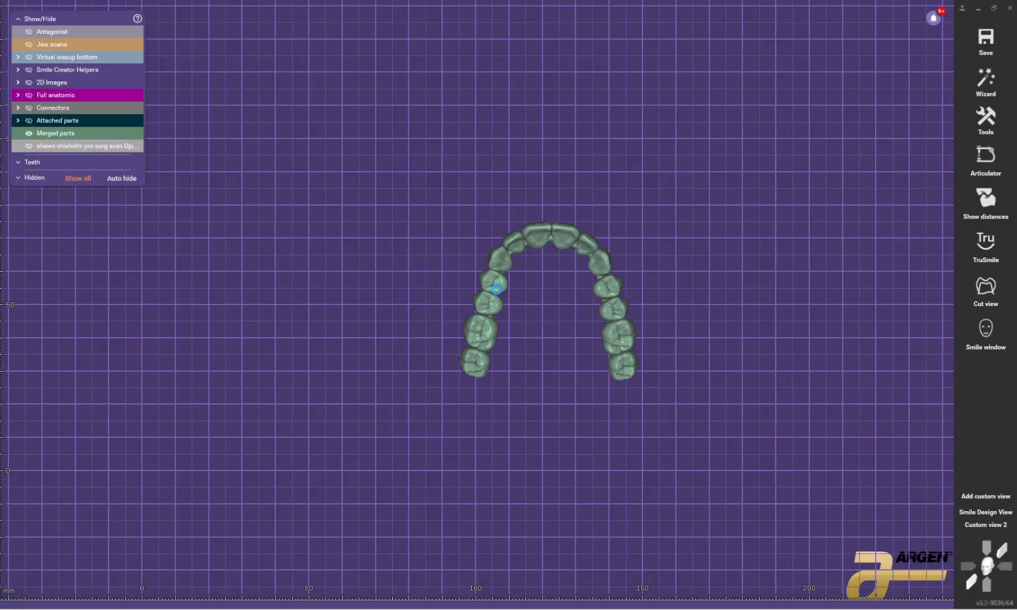
scroll(568, 260, "up", 4)
mouse_move(574, 291)
right_mouse_down()
mouse_move(591, 271)
mouse_move(568, 278)
right_mouse_up()
scroll(607, 276, "down", 2)
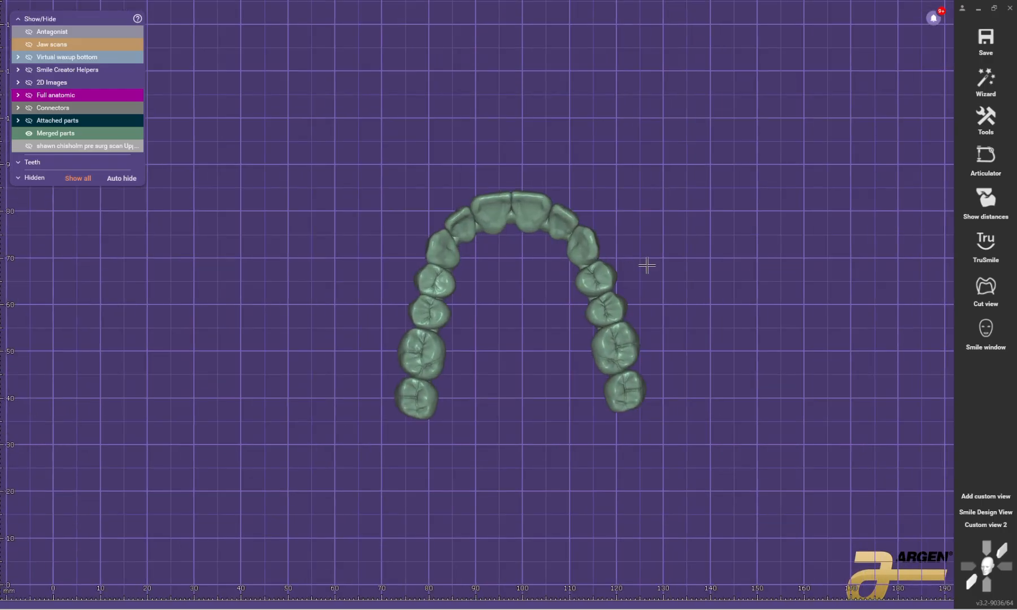
right_click_drag(646, 265, 635, 262)
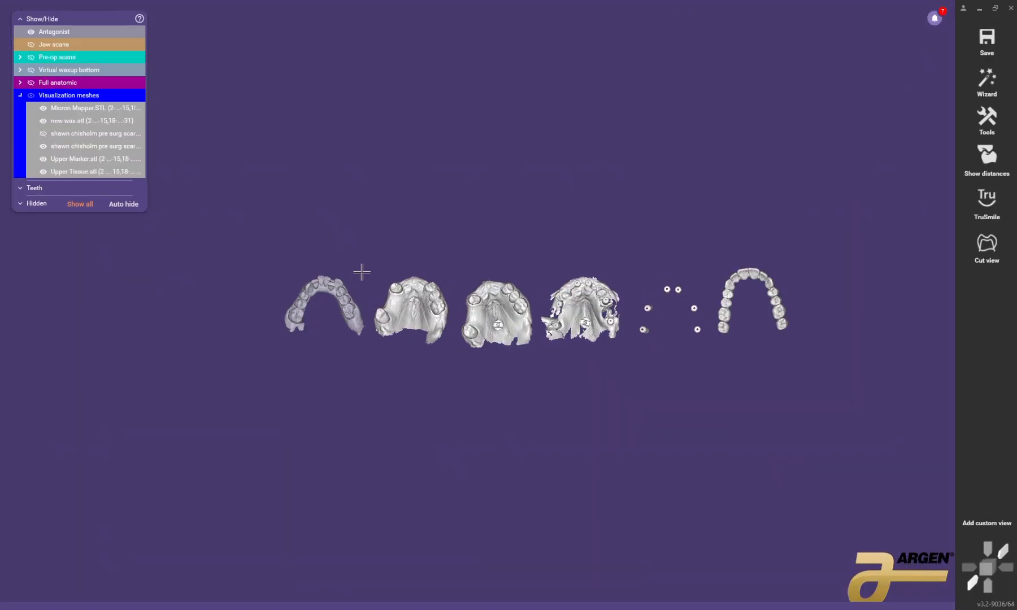
Step: Select all teeth and examine the side-by-side antagonist, pre-surgery, marker and tissue scans, Micron Mapper and new wax meshes
scroll(289, 277, "up", 5)
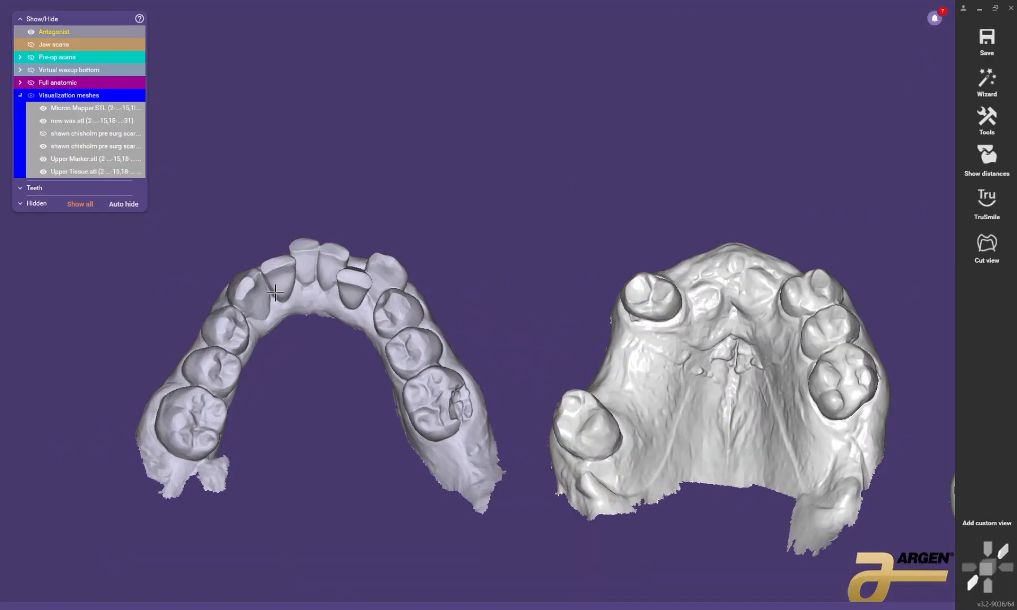
scroll(275, 292, "down", 3)
left_click(337, 290)
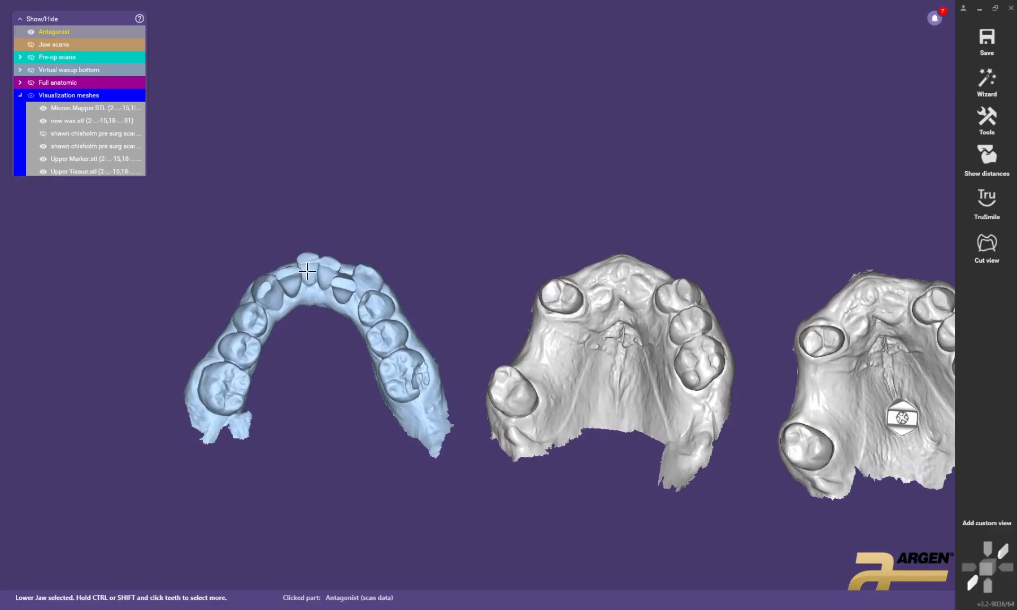
scroll(196, 234, "down", 3)
key("ctrl+a")
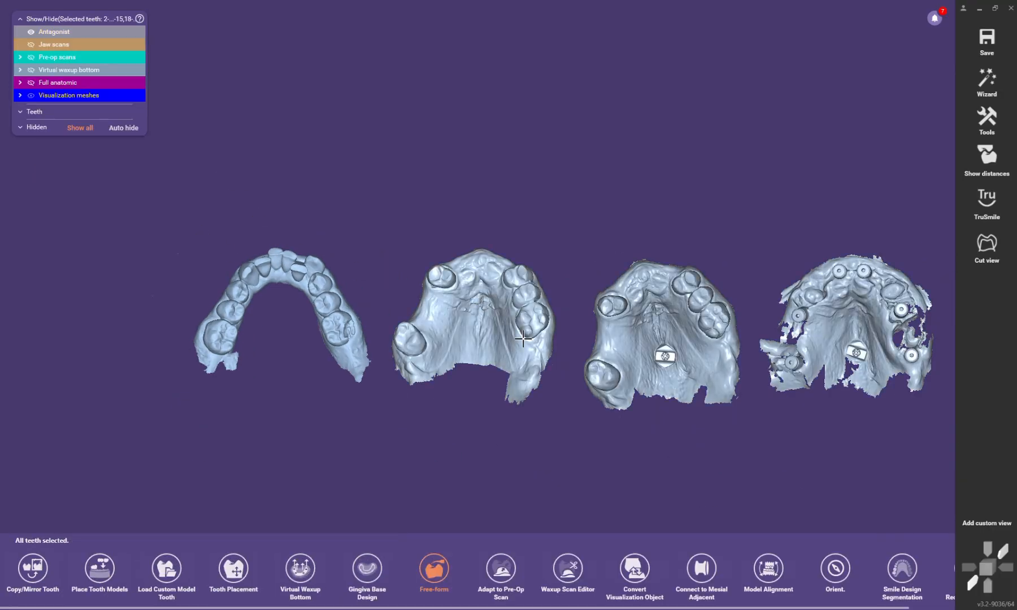
scroll(497, 305, "up", 4)
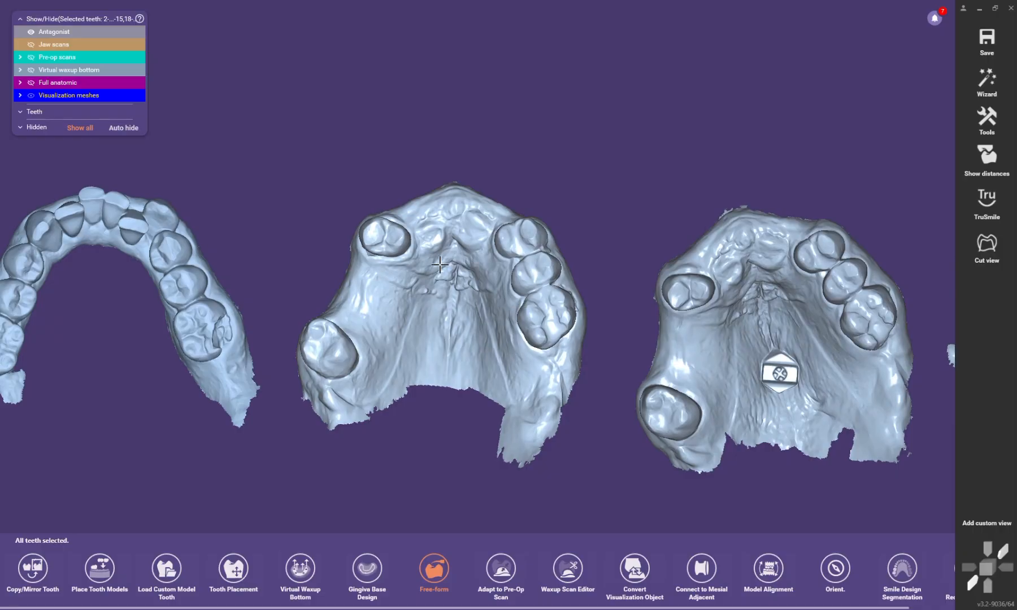
scroll(448, 292, "down", 5)
scroll(449, 292, "up", 4)
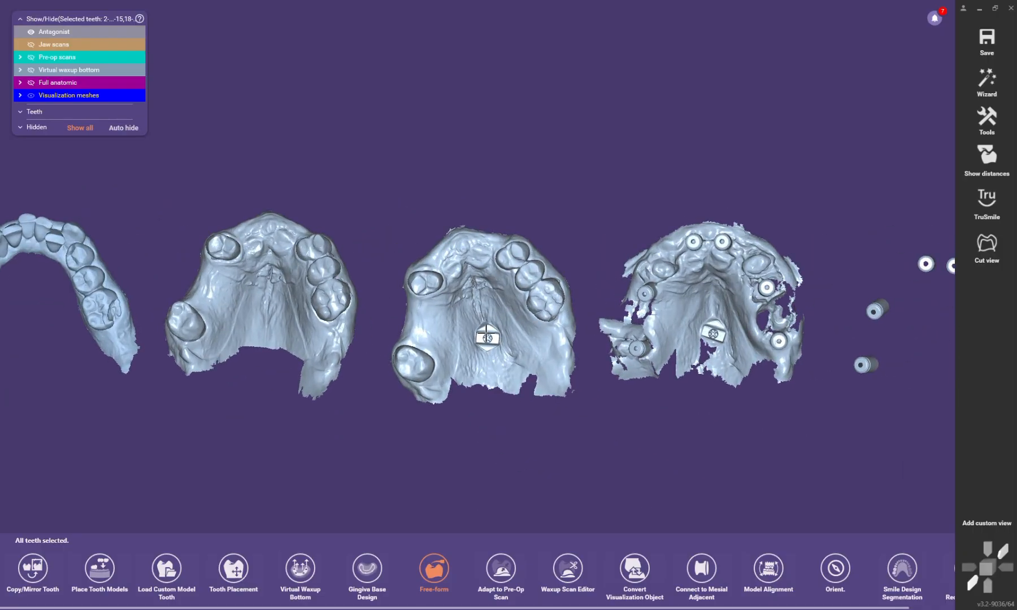
Step: Compare the whole row of antagonist, pre-surgery, marker, tissue, Micron Mapper and waxup meshes from the occlusal side
scroll(487, 333, "down", 4)
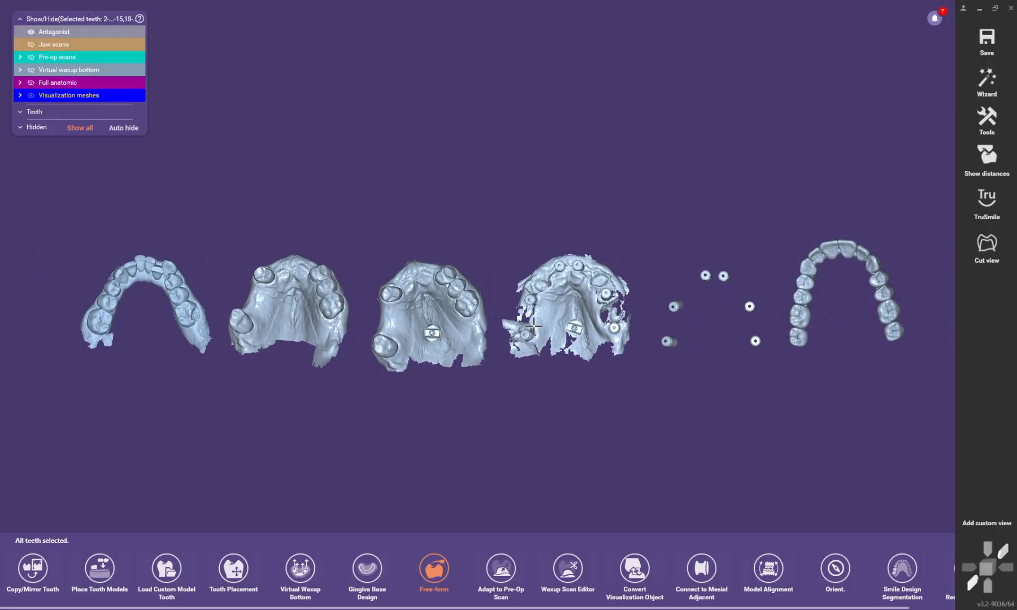
scroll(534, 326, "up", 3)
mouse_move(557, 326)
right_mouse_down()
mouse_move(558, 317)
mouse_move(557, 325)
right_mouse_up()
scroll(524, 286, "down", 3)
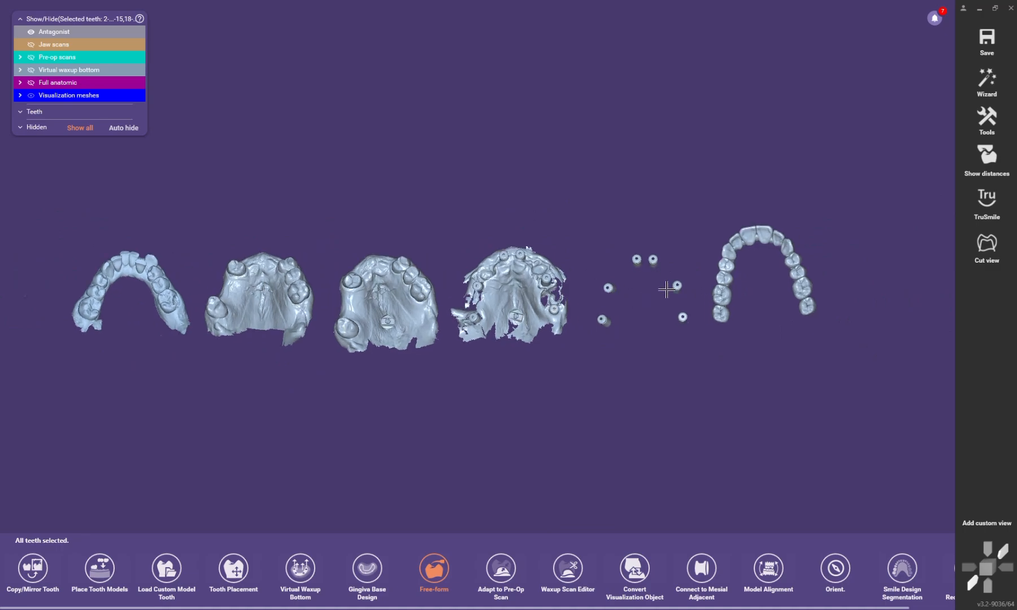
scroll(622, 326, "down", 2)
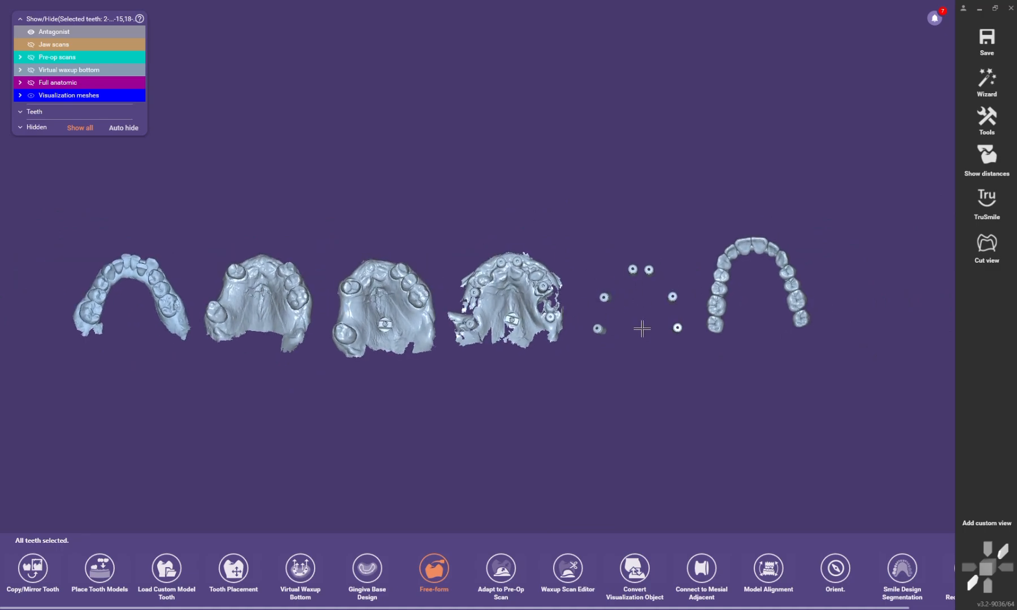
scroll(667, 316, "down", 3)
scroll(524, 377, "down", 2)
scroll(543, 373, "up", 3)
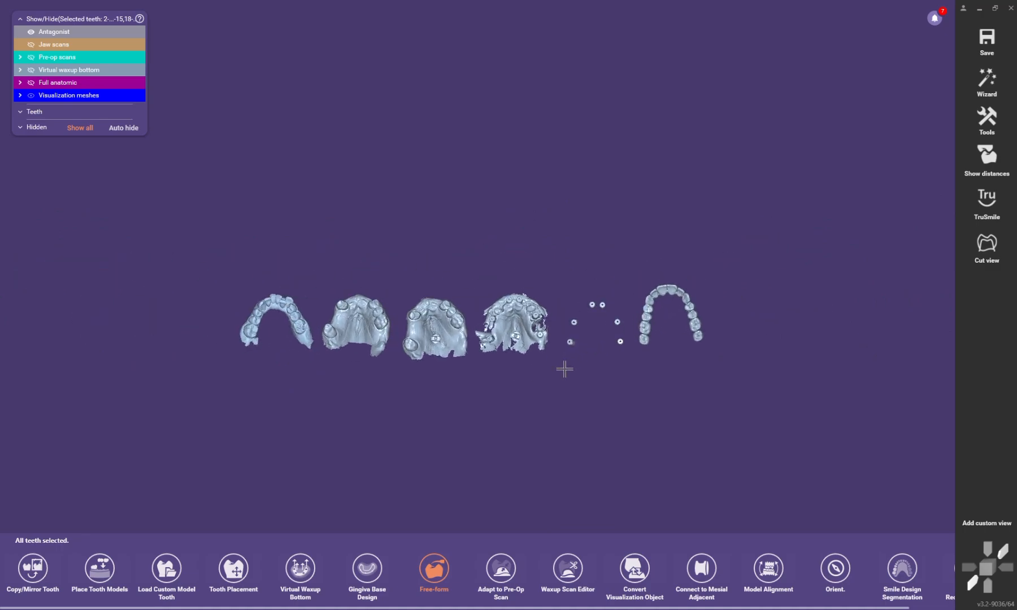
scroll(559, 365, "down", 2)
scroll(537, 376, "up", 2)
scroll(513, 387, "up", 2)
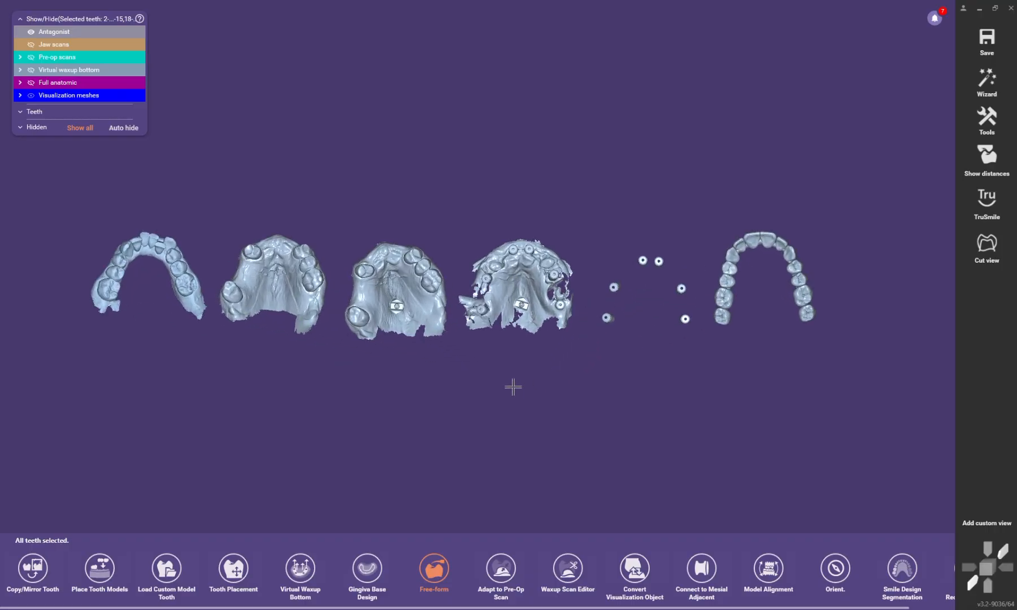
right_click_drag(511, 381, 514, 380)
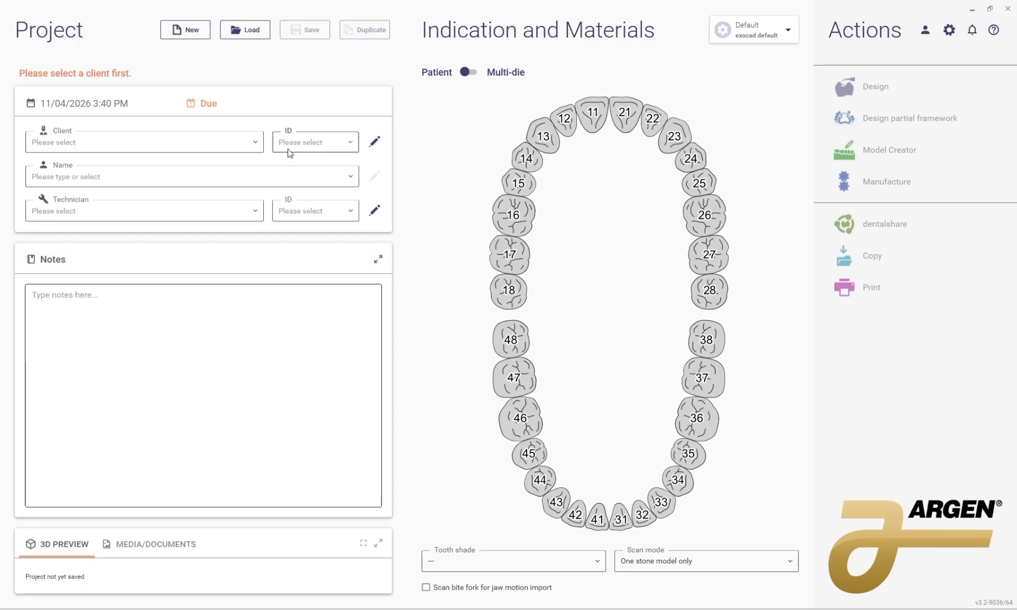
Step: Assign the existing client and technician to the new project
left_click(289, 148)
left_click(289, 164)
left_click(297, 210)
left_click(298, 234)
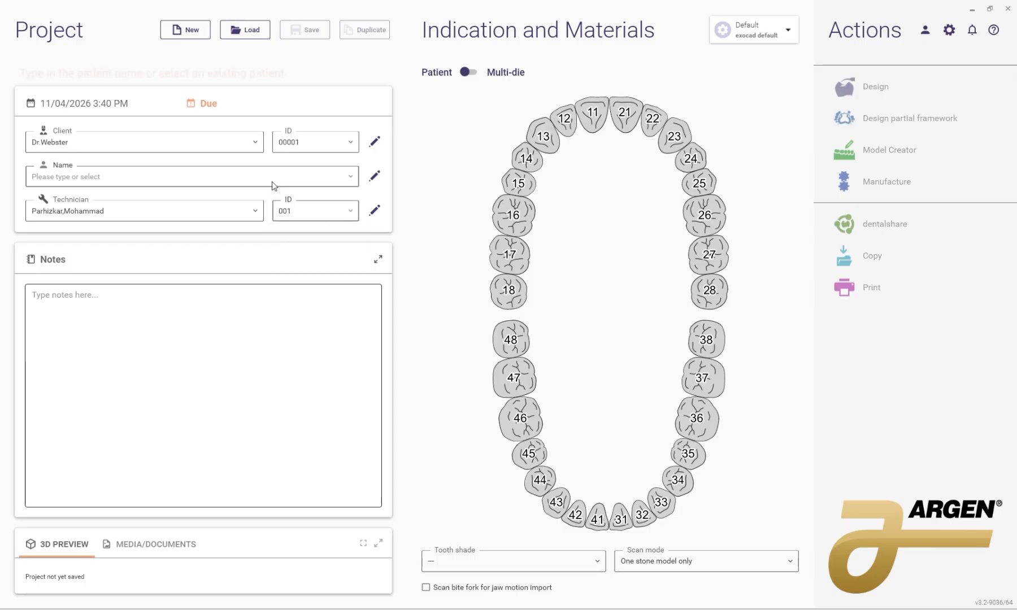
Step: Enter Surgery.day as the project's patient name
left_click(272, 181)
type("su")
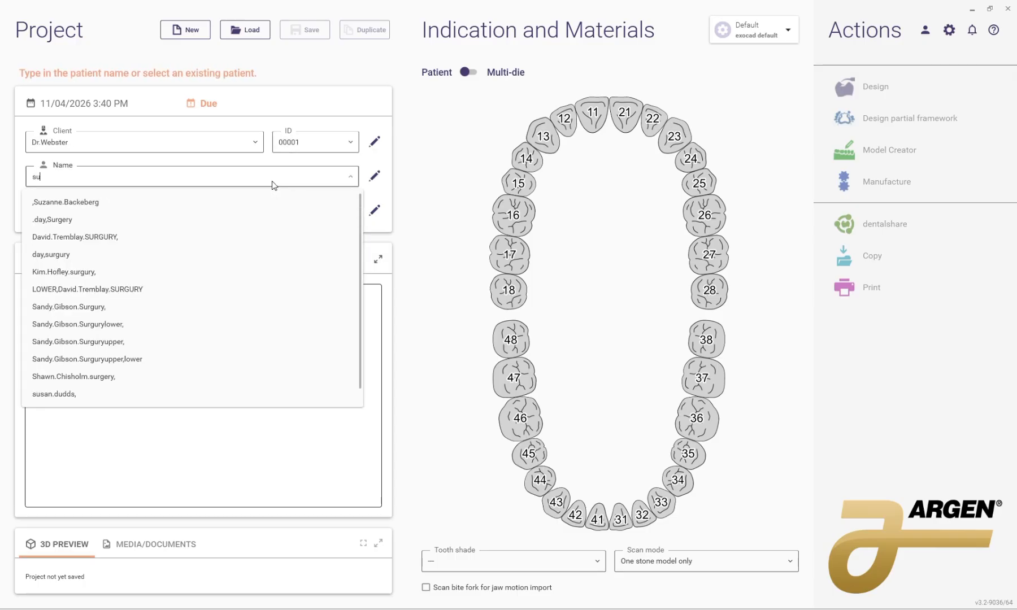
key("BackSpace")
key("BackSpace")
type("Su")
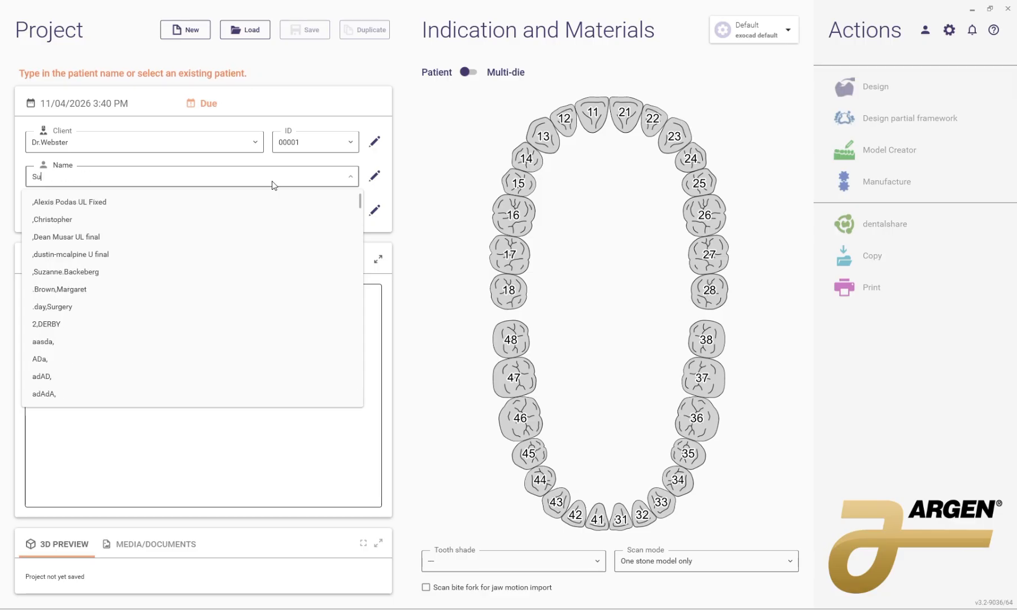
type("rger")
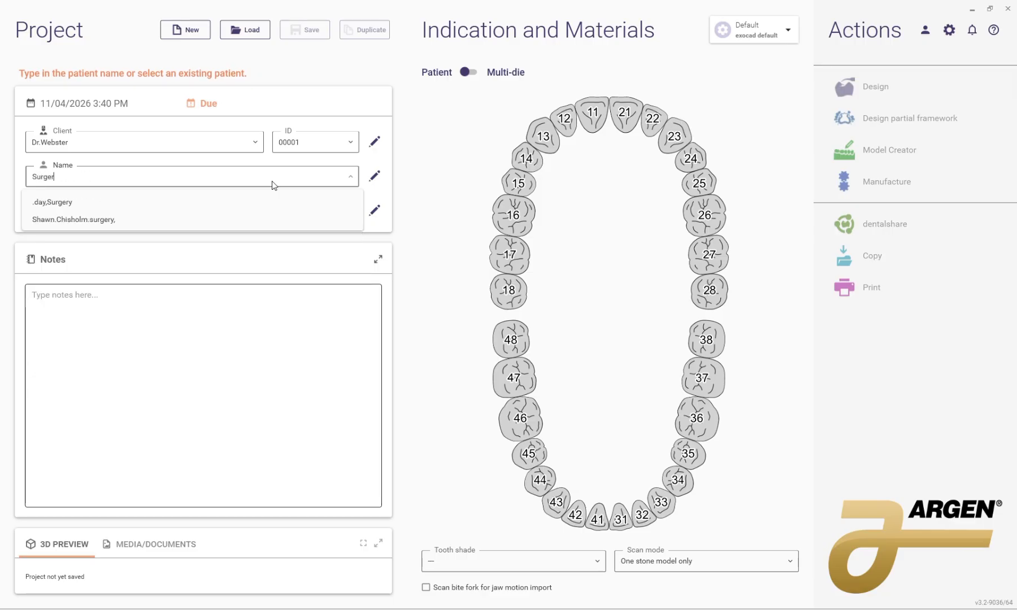
type("y.day")
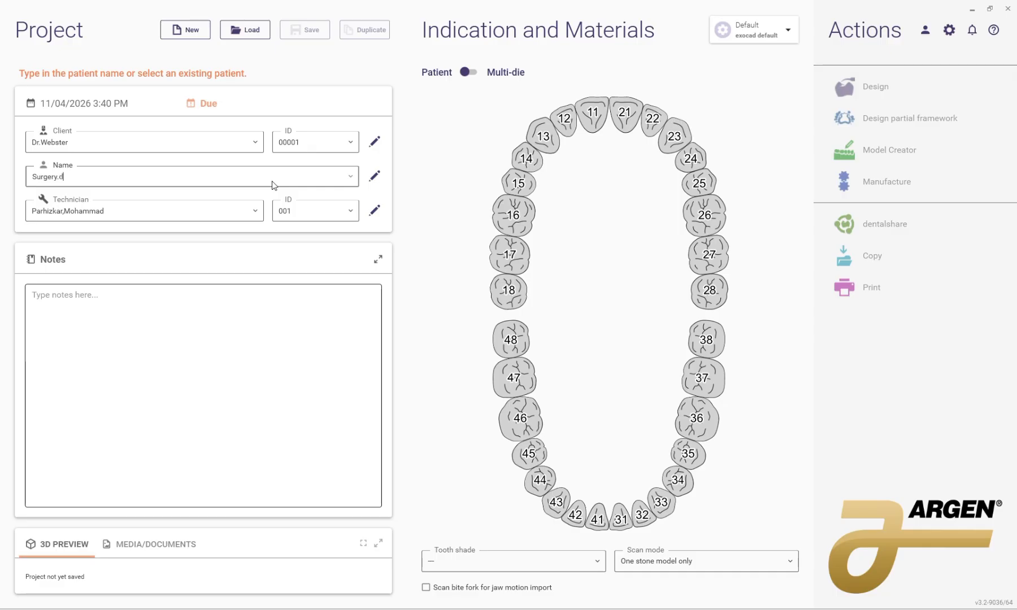
Step: Define tooth 17 as a screw-retained zirconia anatomic waxup with a scan body scan and a scanned waxup
left_click(515, 255)
left_click(85, 276)
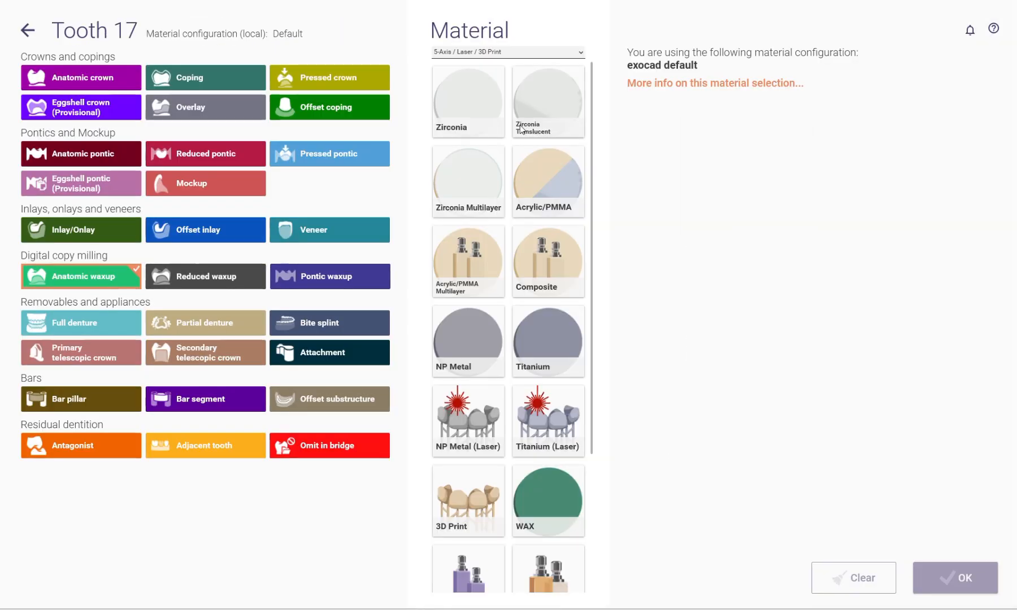
left_click(500, 97)
left_click(796, 175)
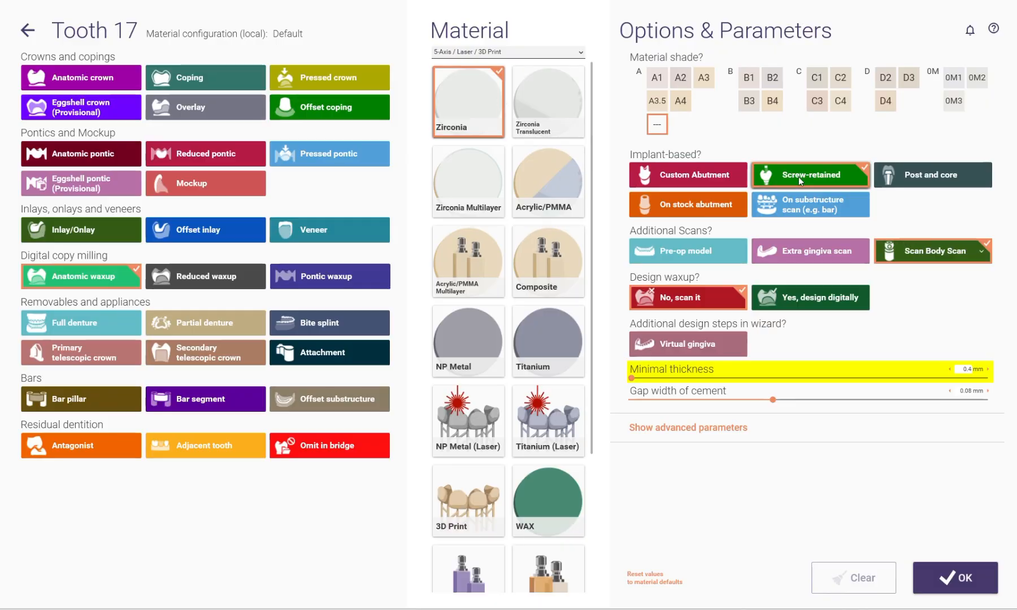
left_click(918, 262)
left_click(915, 283)
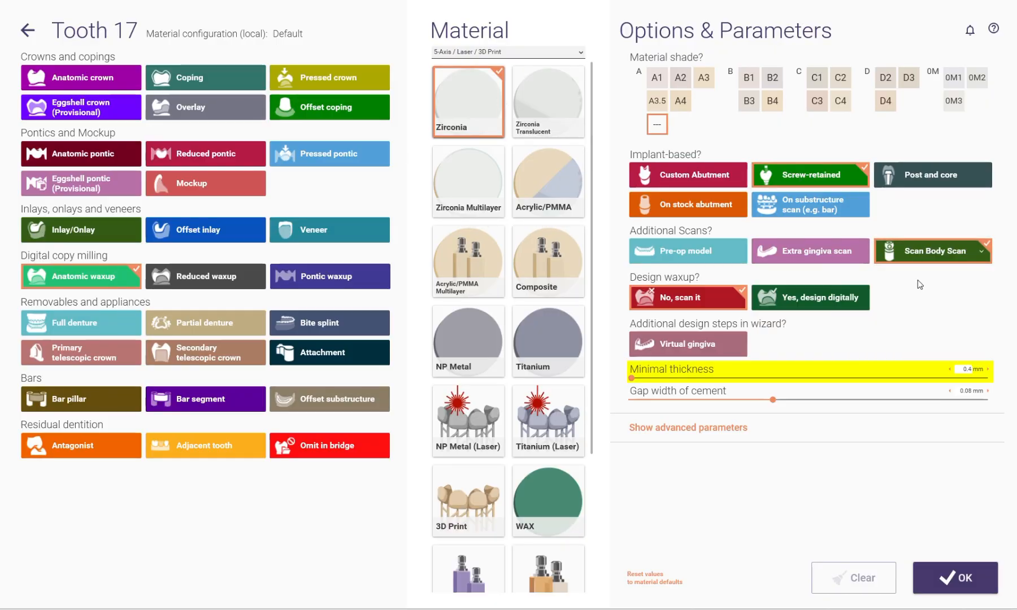
left_click(947, 576)
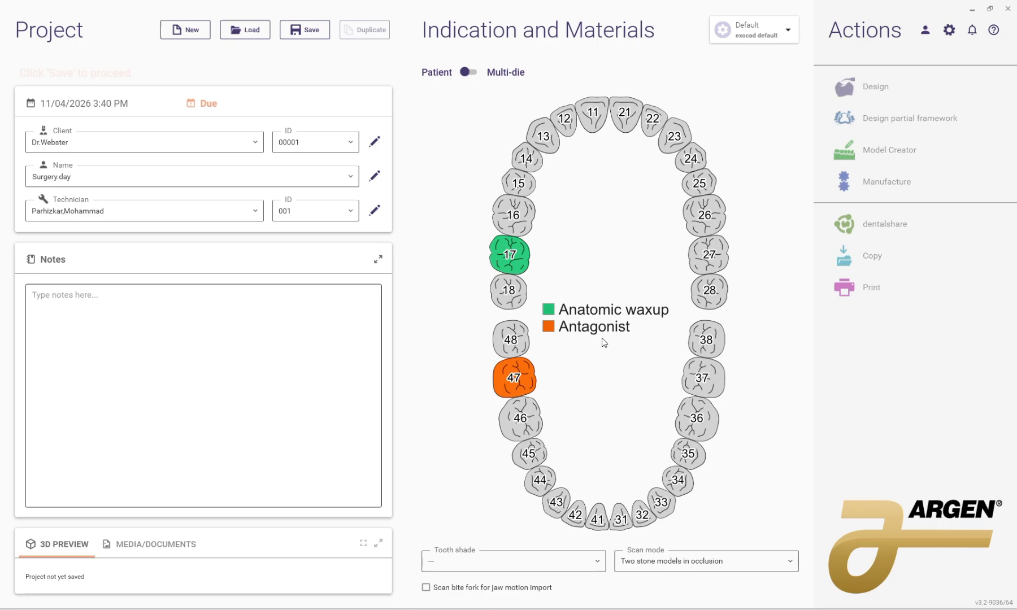
Step: Apply the same anatomic waxup definition to teeth 15, 12, 22, 25 and 27 and save the project
left_click(527, 184)
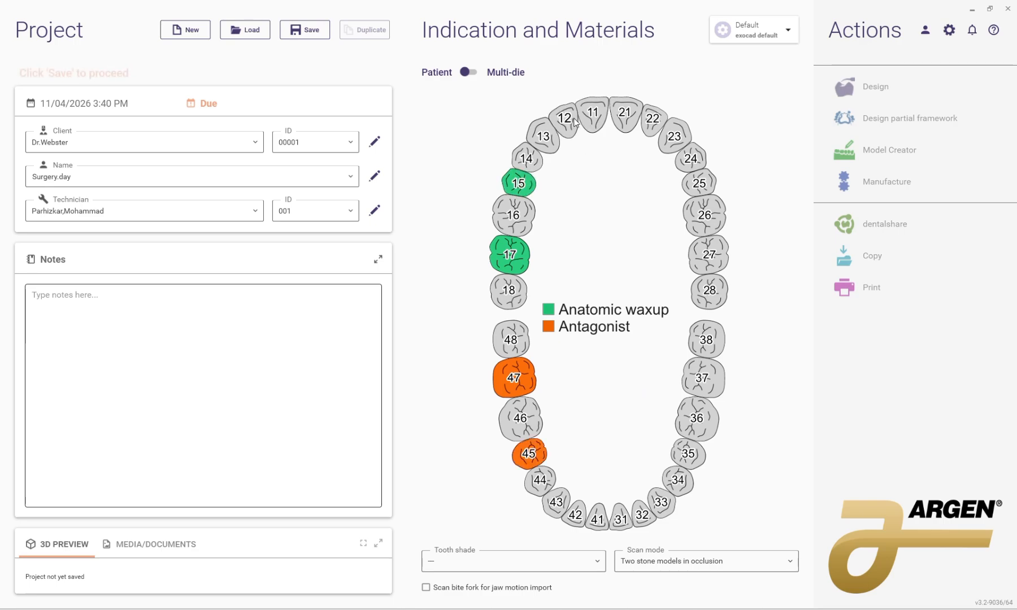
left_click(701, 183)
left_click(709, 255)
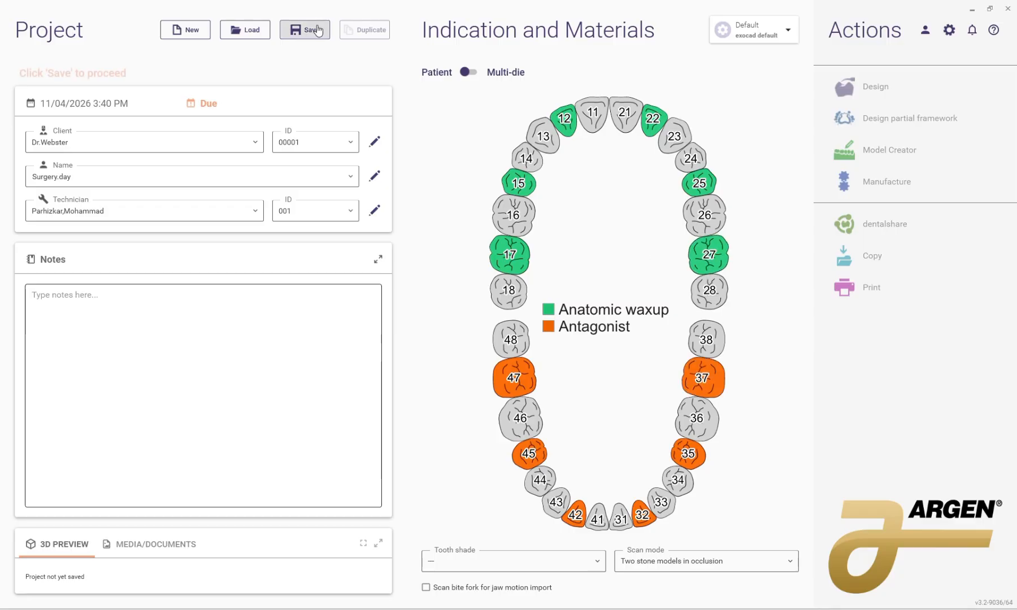
left_click(317, 30)
Step: Start the design and load the pre-surgery UpperJawScan from NEW > Pre Surgury as the upper jaw scan
left_click(854, 89)
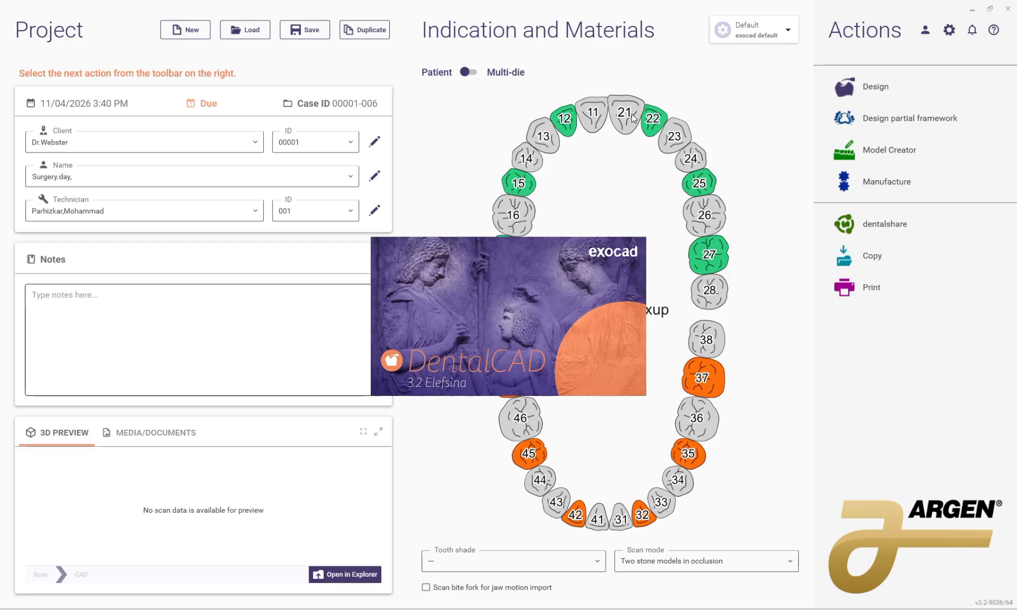
scroll(68, 190, "up", 5)
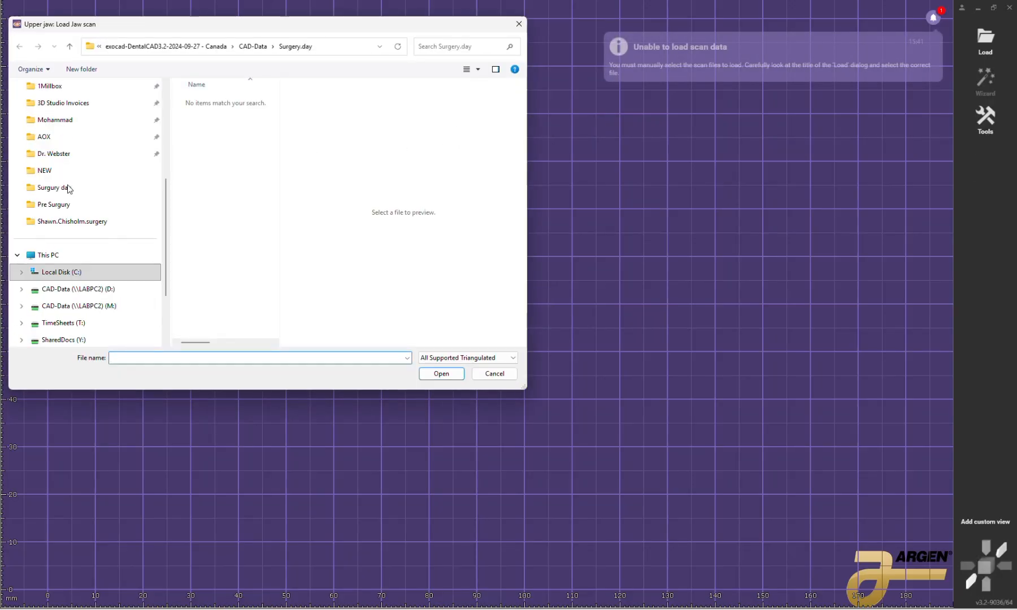
left_click(60, 289)
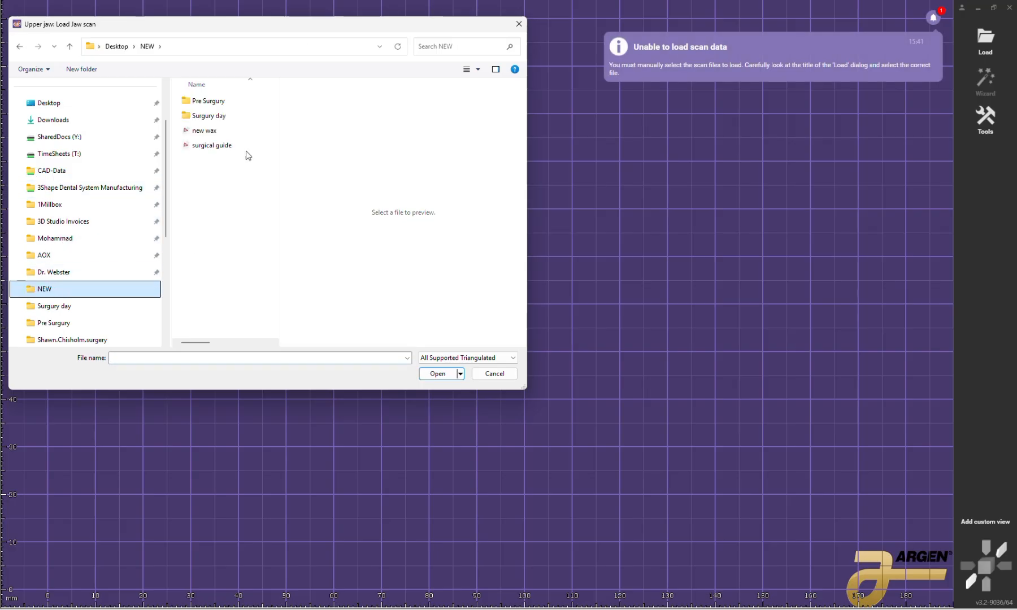
double_click(220, 102)
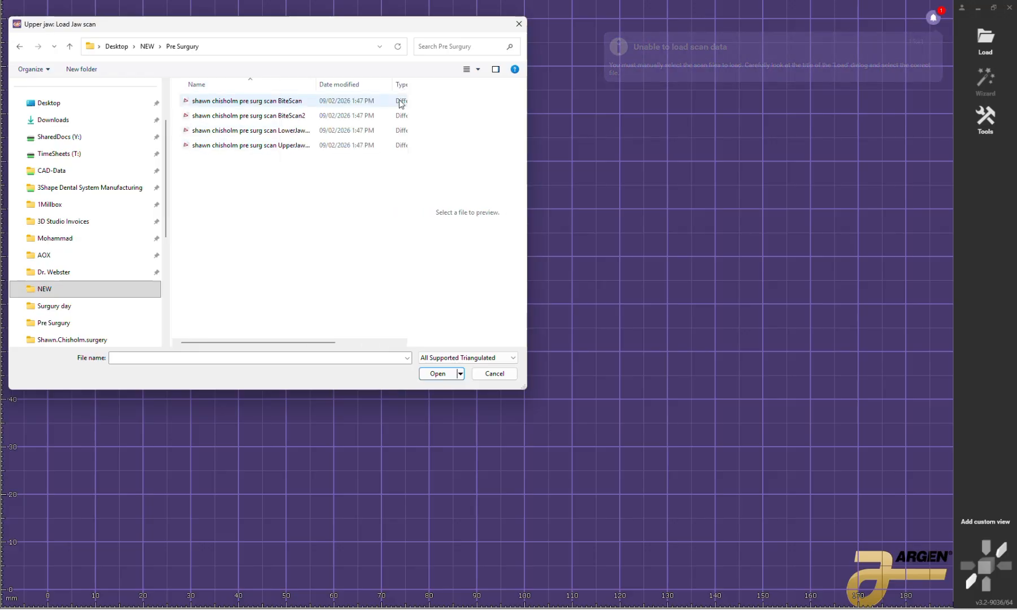
left_click(257, 147)
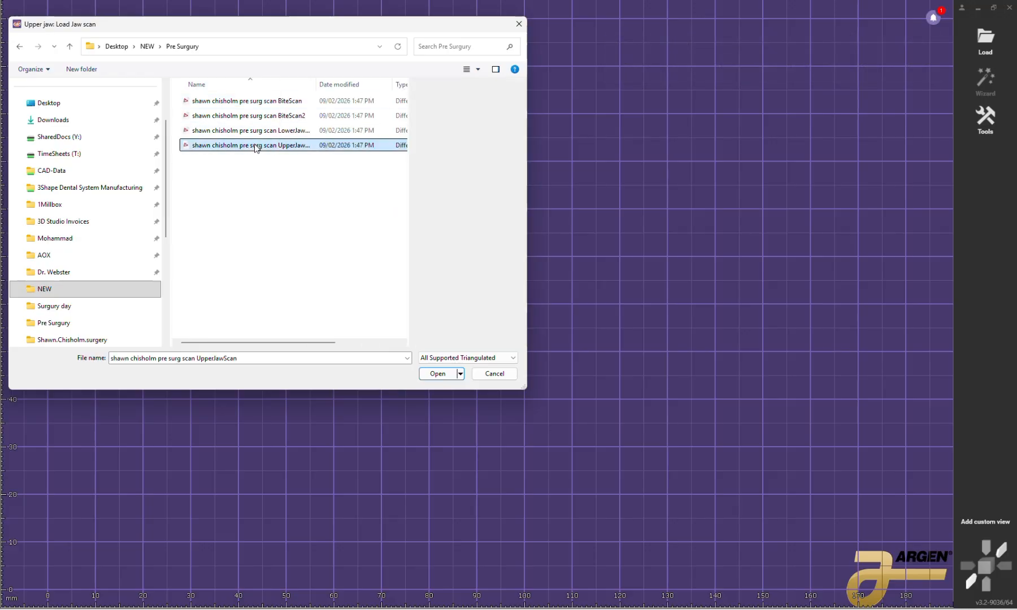
left_click(432, 378)
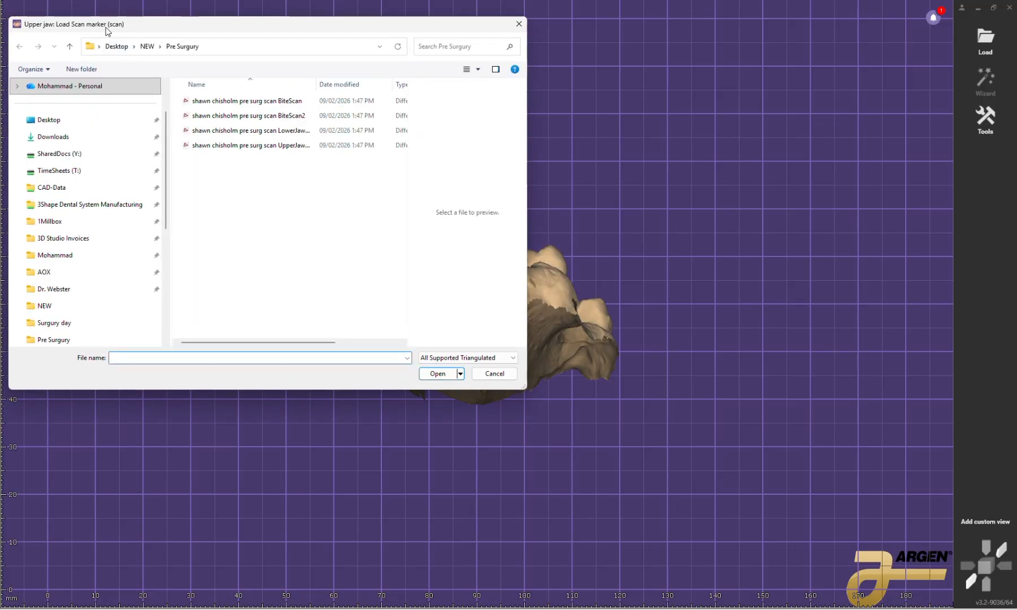
Step: Load the Micron Mapper file from the Surgury day folder as the upper jaw's scan marker scan
left_click(71, 49)
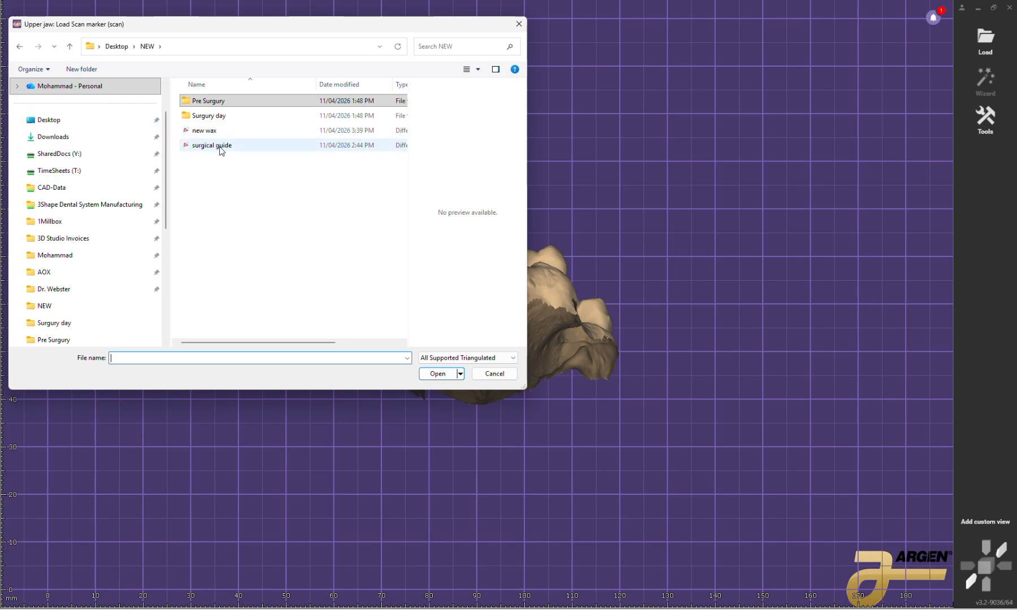
double_click(219, 118)
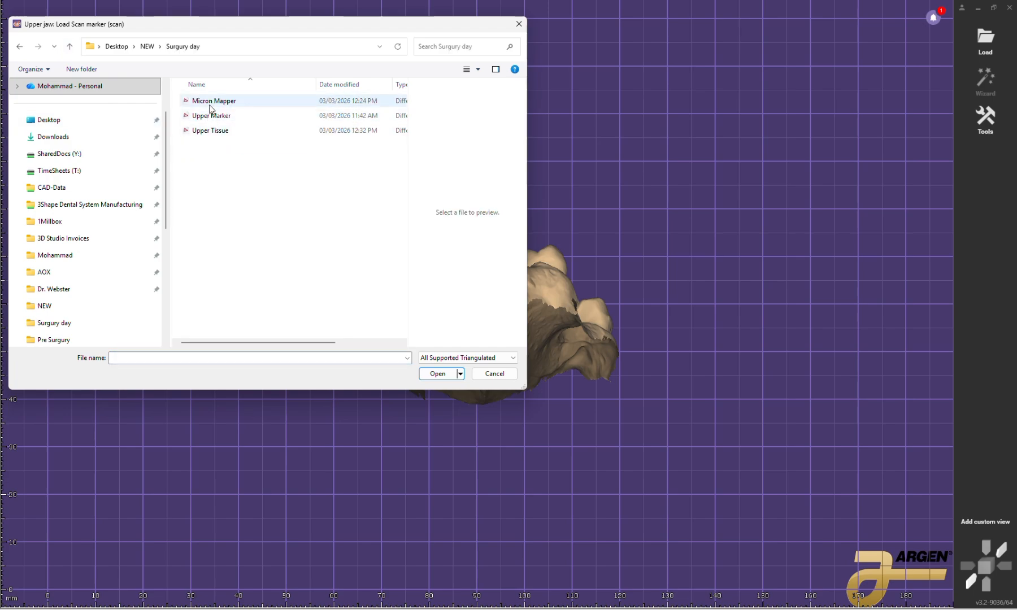
left_click(220, 102)
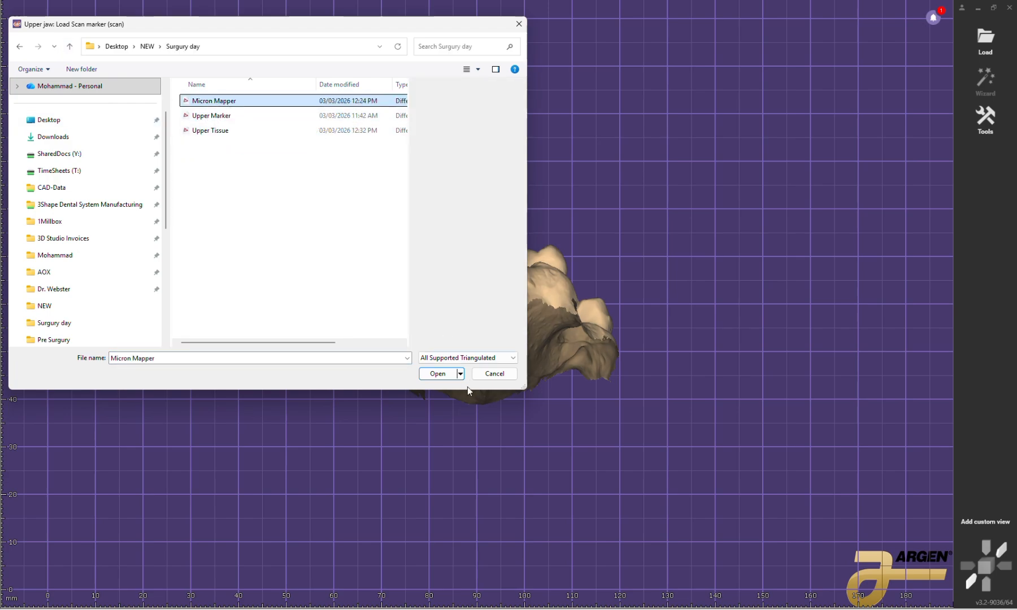
left_click(435, 374)
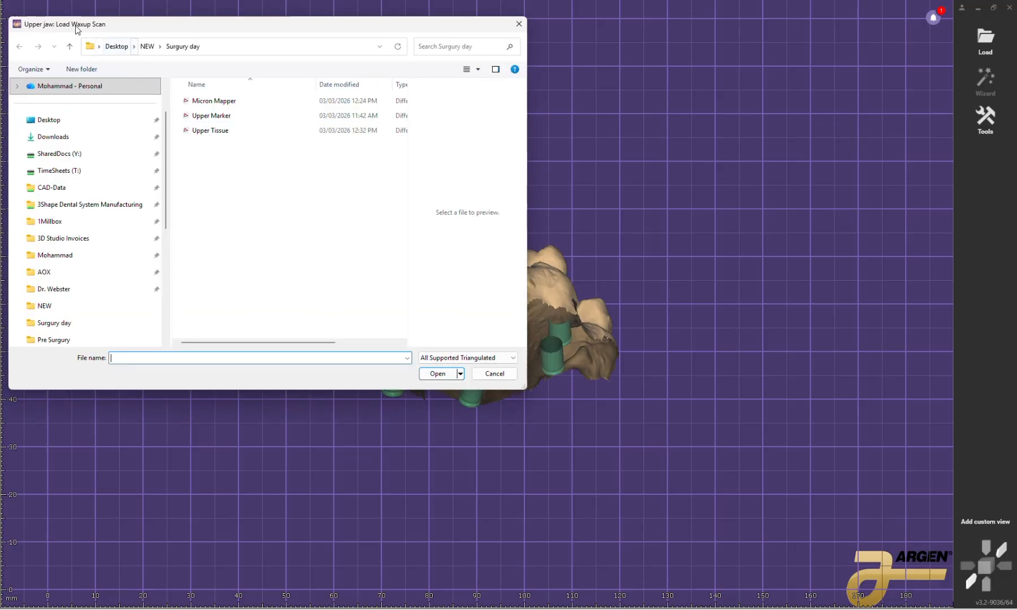
Step: Load the new wax file from the NEW folder as the upper jaw's waxup scan
left_click(71, 47)
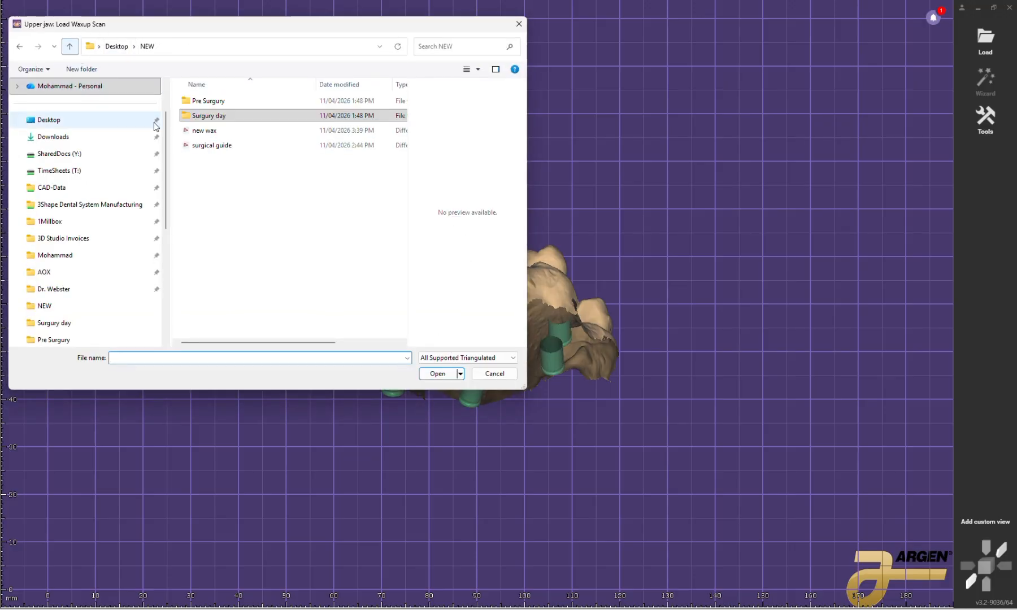
left_click(204, 131)
left_click(437, 374)
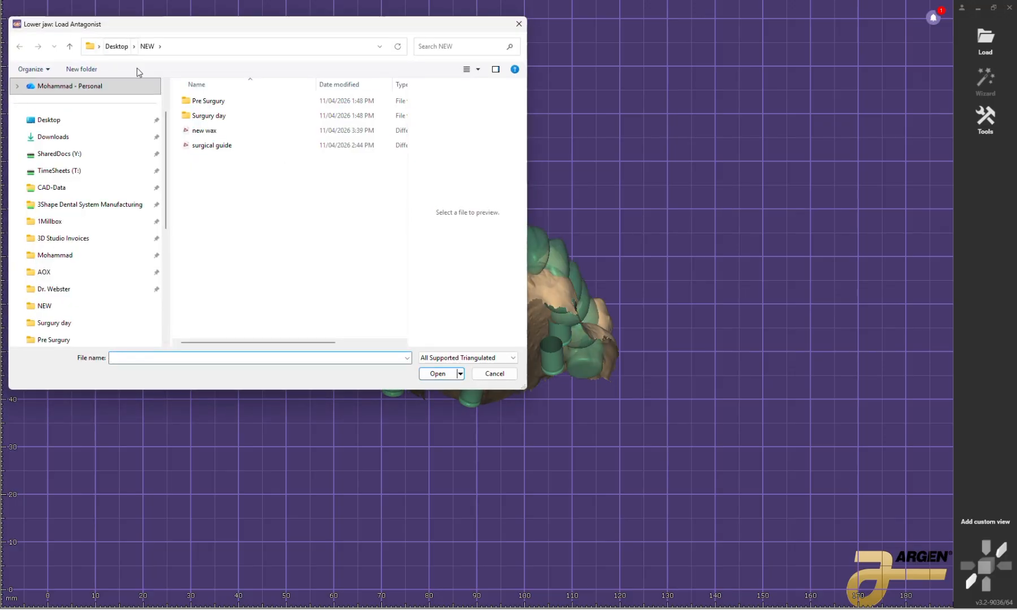
Step: Load the pre-surgery LowerJawScan from the Pre Surgury folder as the lower jaw antagonist
double_click(205, 102)
left_click(236, 132)
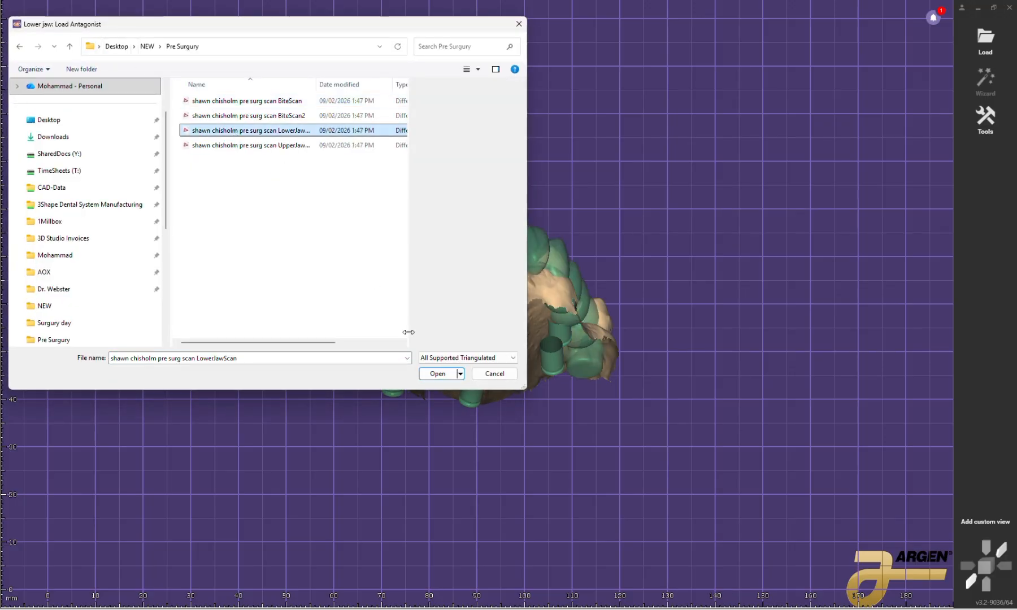
left_click(437, 374)
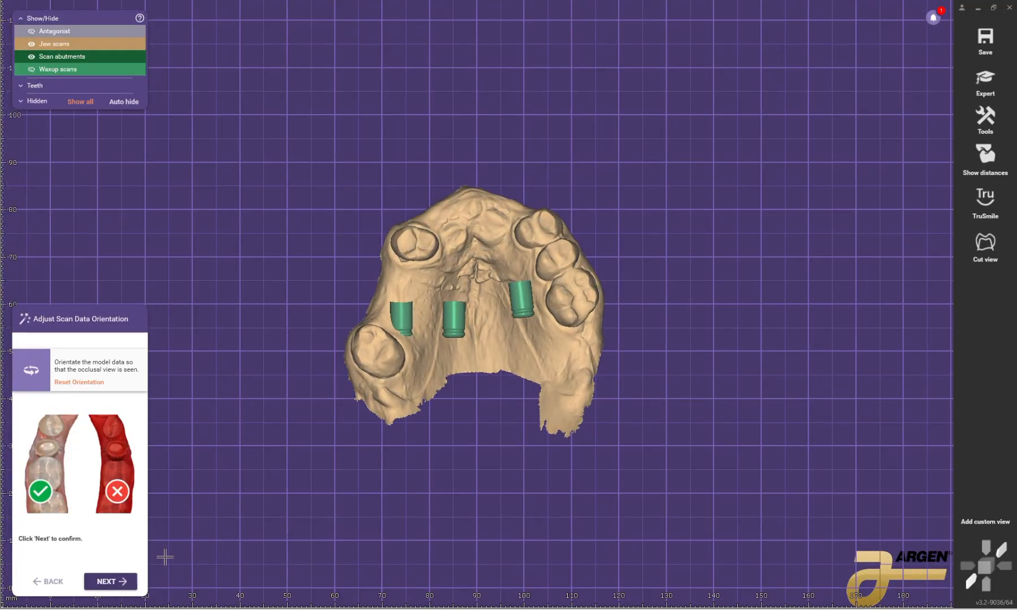
Step: Accept the scan data orientation and switch from the wizard to Expert mode
left_click(122, 584)
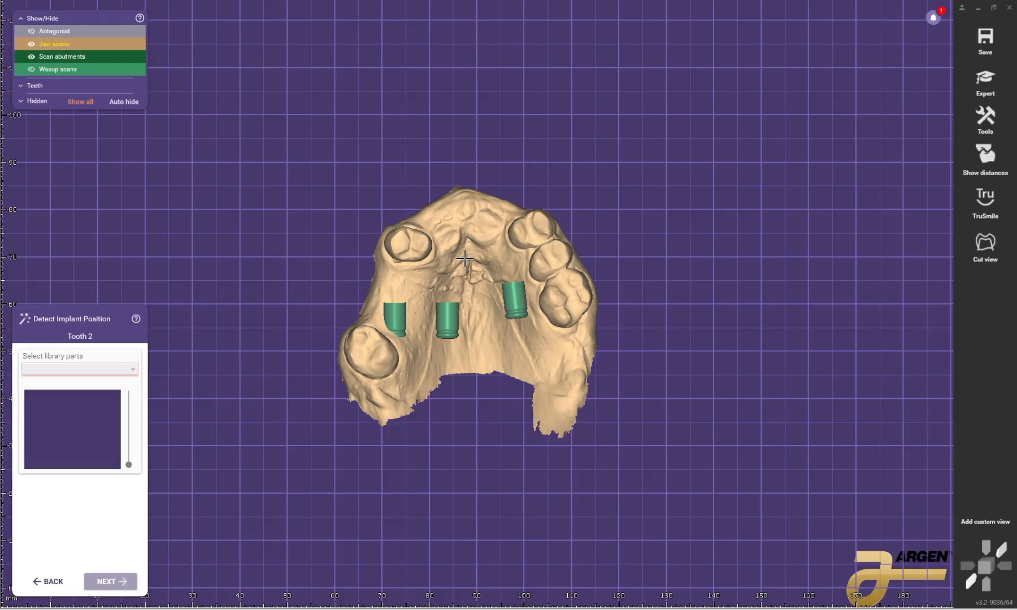
left_click(984, 84)
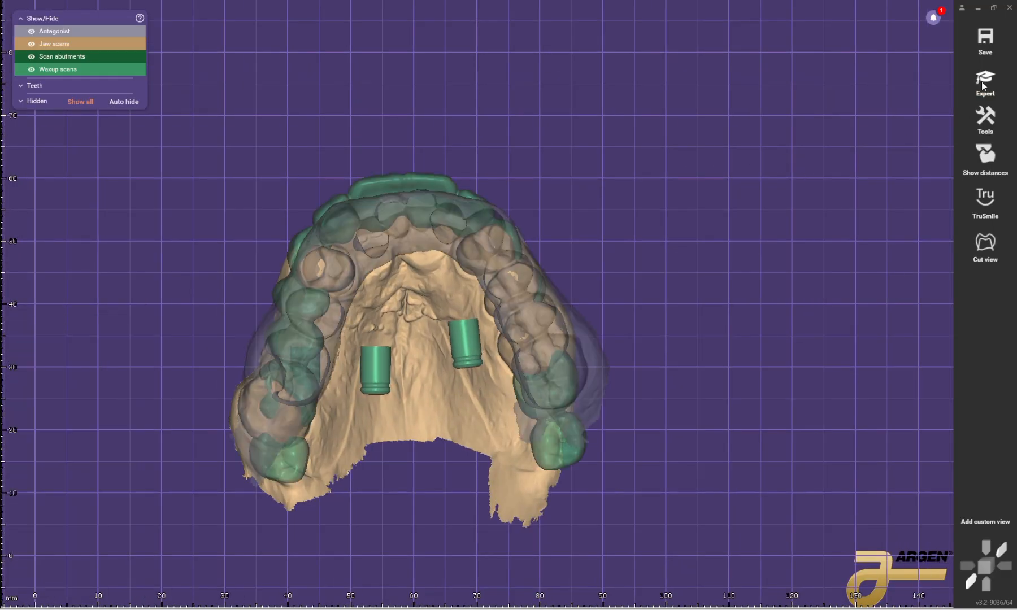
Step: Add Upper Marker from the Surgury day folder as a generic visualization mesh for both jaws, relative to the scene coordinate system
left_click(984, 119)
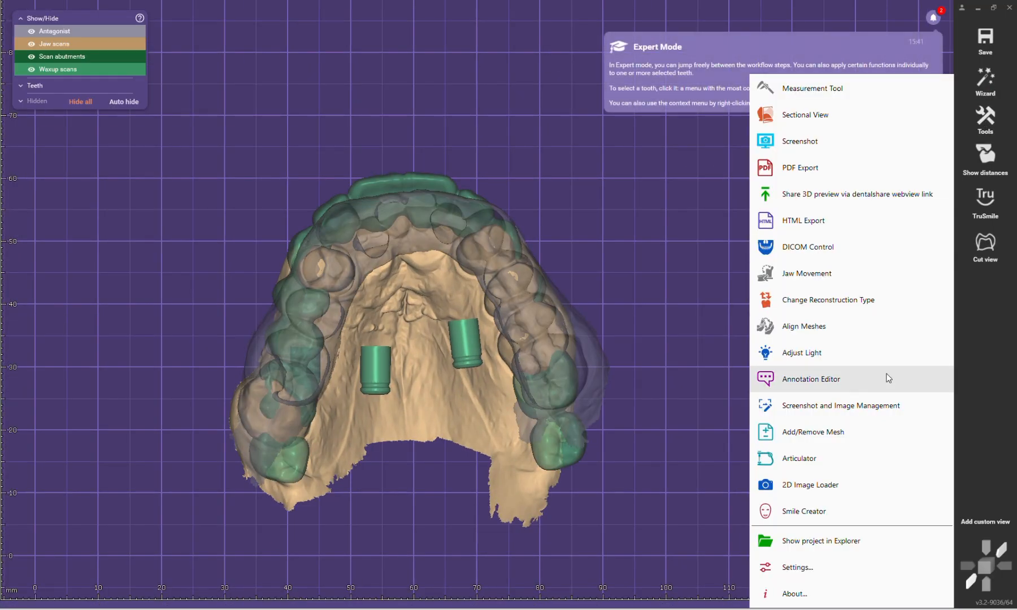
left_click(860, 430)
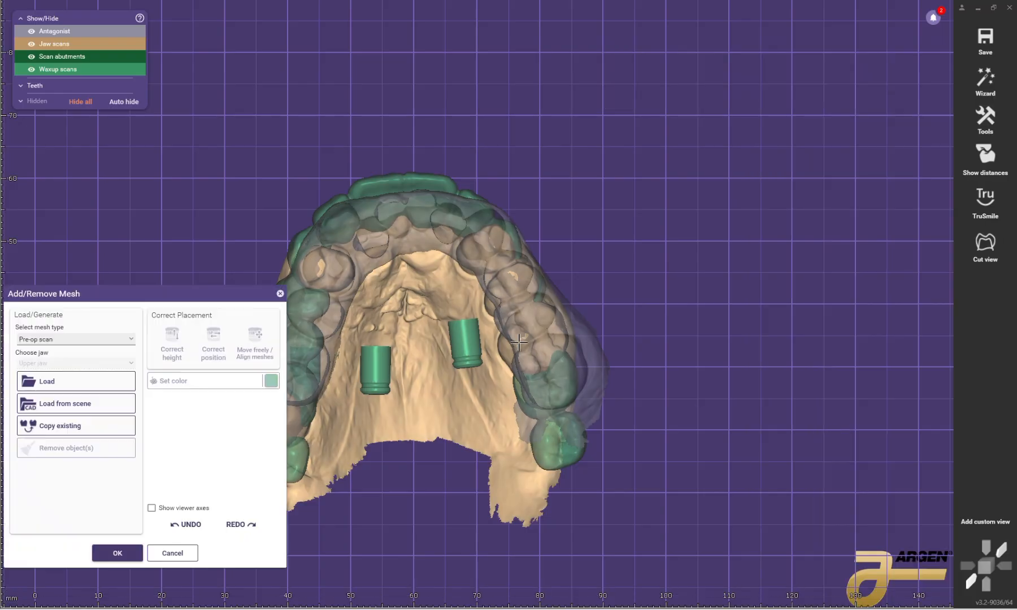
left_click(113, 341)
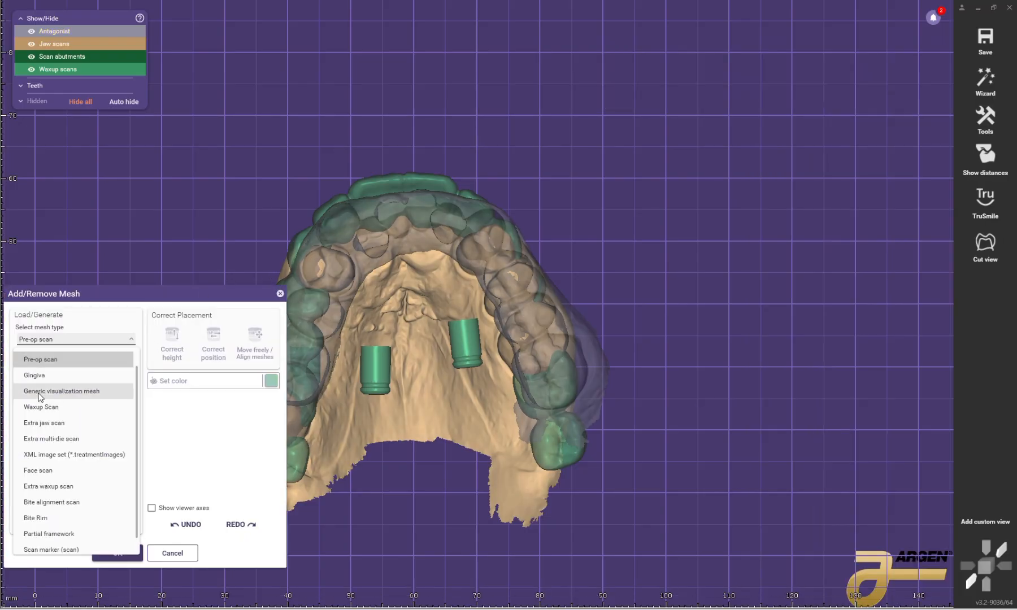
left_click(83, 392)
left_click(89, 402)
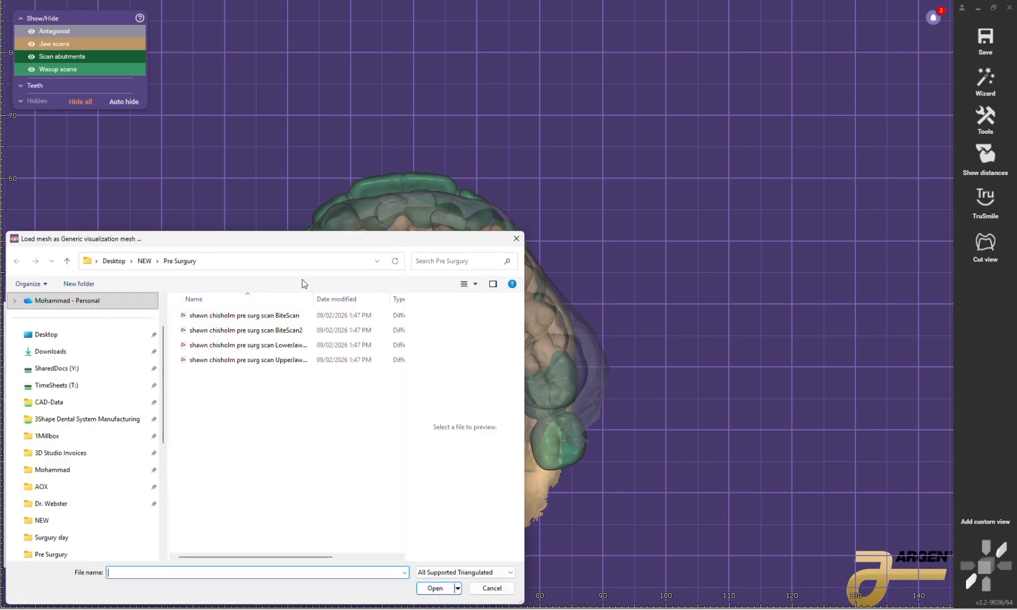
left_click(67, 259)
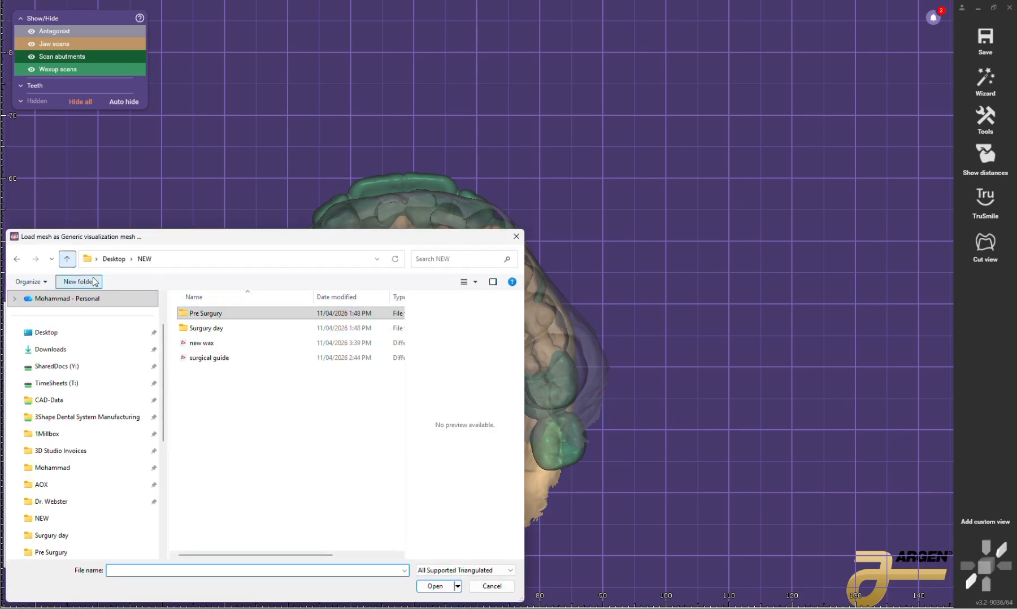
double_click(222, 330)
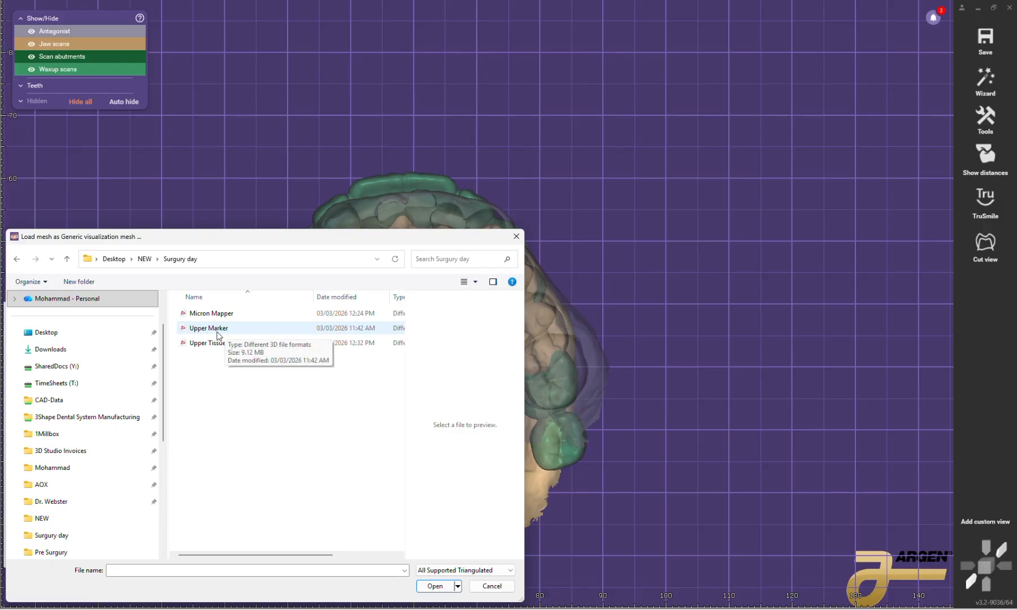
left_click(221, 334)
left_click(434, 587)
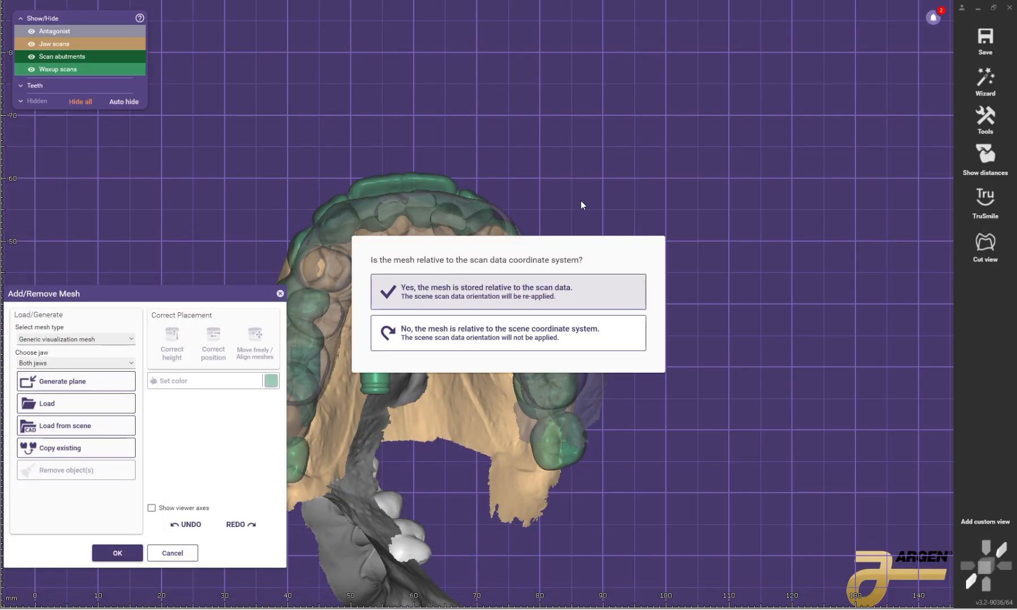
left_click(509, 333)
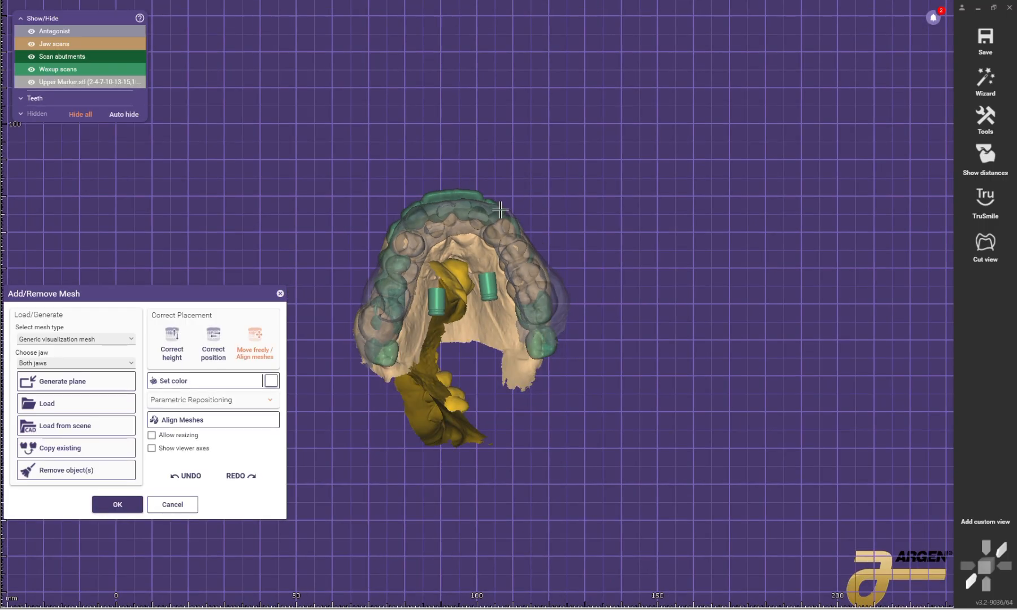
Step: Hide the waxup scan, antagonist and scan abutments so only the upper jaw scan and Upper Marker mesh show
middle_click(480, 215, "ctrl")
scroll(476, 242, "up", 3)
middle_click(473, 206, "ctrl")
middle_click(491, 297, "ctrl")
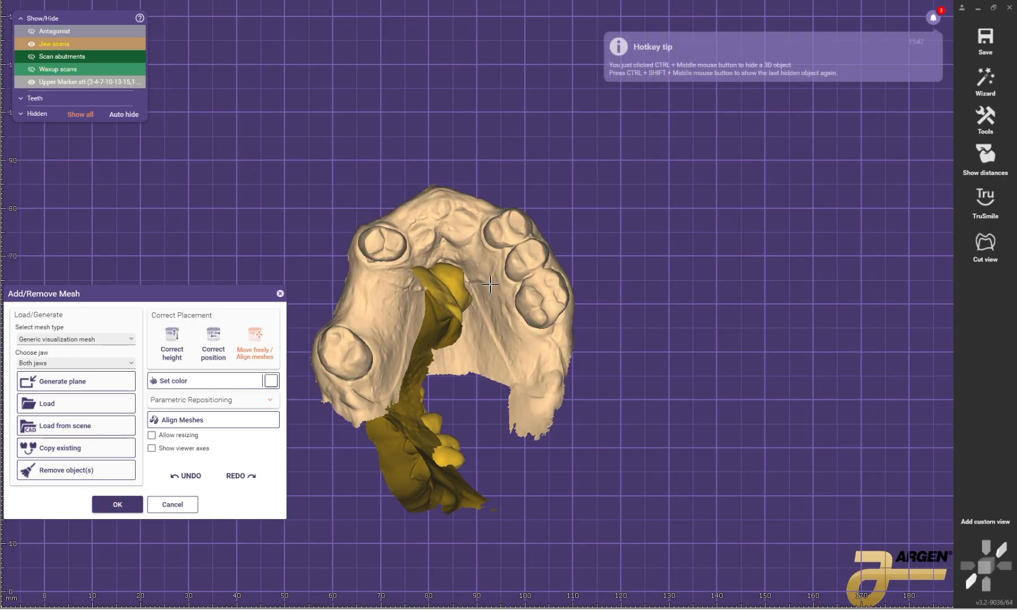
Step: Move the Upper Marker mesh freely beside the upper jaw scan and turn it to a matching occlusal orientation
mouse_move(455, 282)
left_mouse_down()
mouse_move(684, 192)
mouse_move(608, 325)
mouse_move(541, 386)
left_mouse_up()
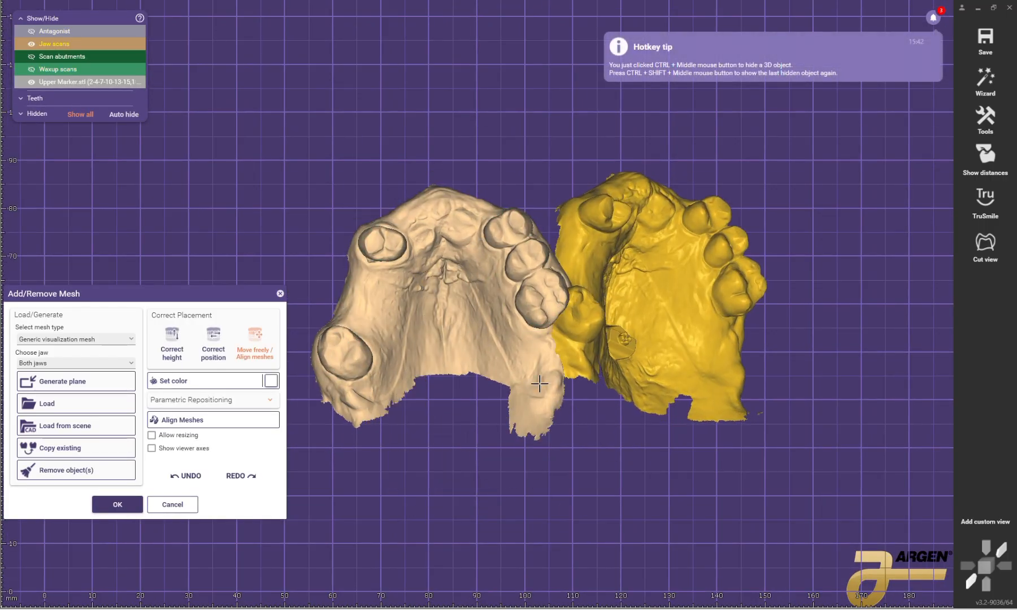
mouse_move(634, 323)
left_mouse_down()
mouse_move(728, 265)
mouse_move(741, 291)
mouse_move(679, 304)
mouse_move(627, 300)
left_mouse_up()
scroll(627, 299, "down", 2)
right_click_drag(627, 300, 603, 299)
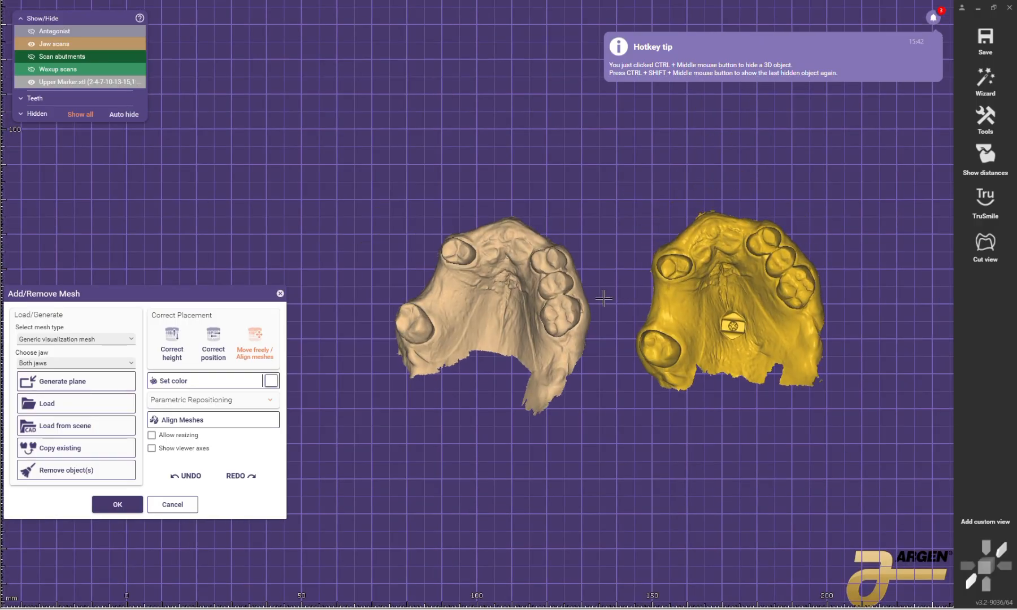
Step: Start Align Meshes and set five matching point pairs on the teeth of the Upper Marker mesh and the upper jaw scan
left_click(196, 417)
scroll(660, 351, "up", 2)
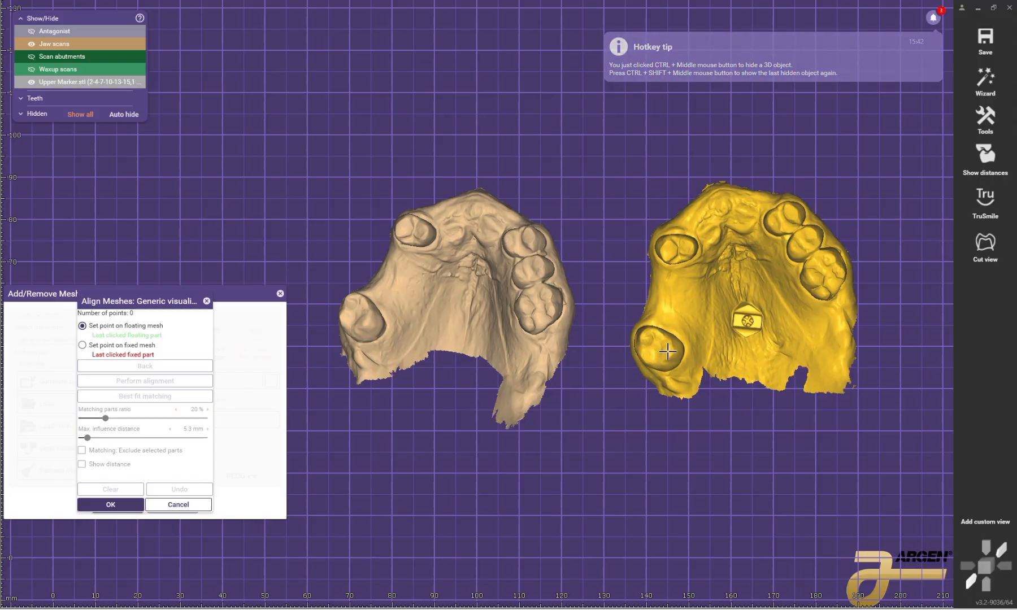
left_click(668, 351)
left_click(367, 325)
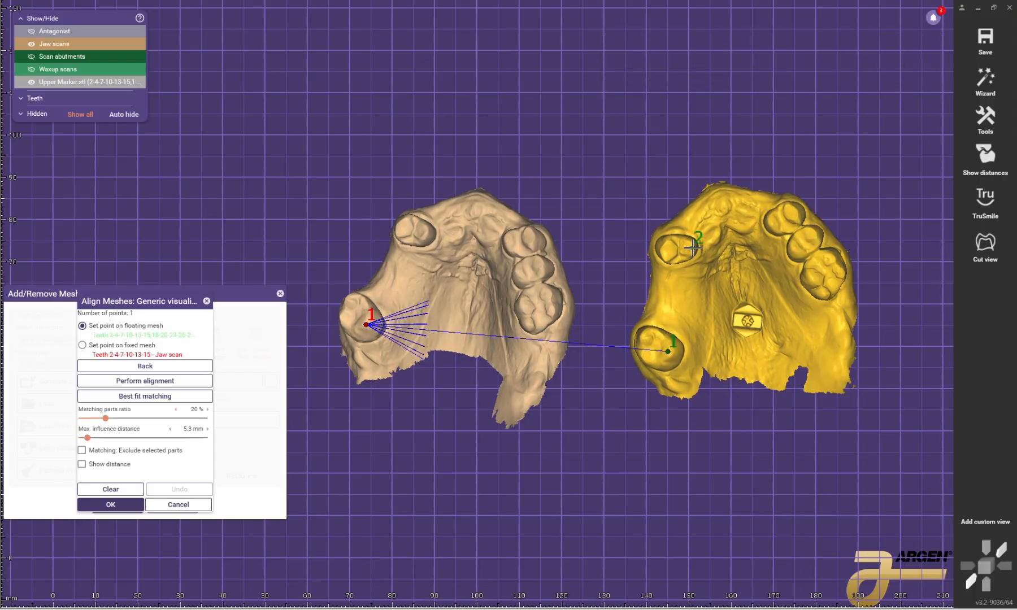
left_click(693, 247)
left_click(429, 234)
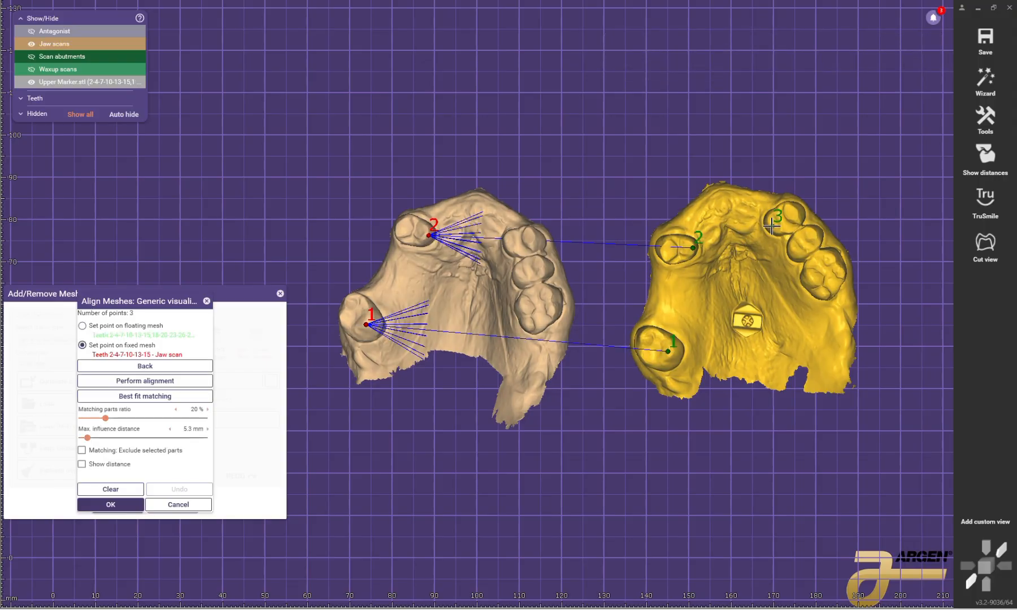
left_click(508, 241)
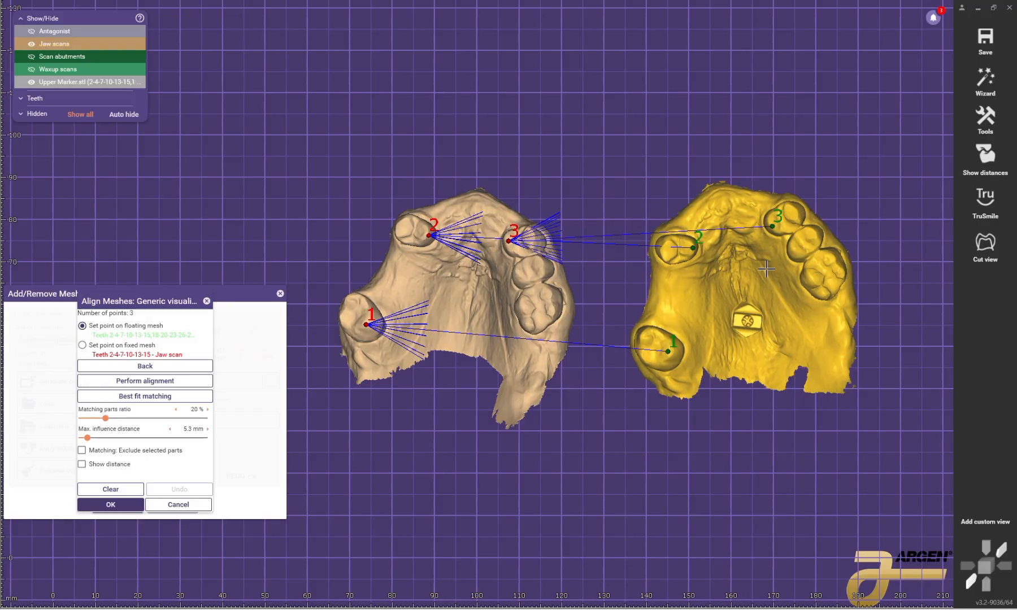
left_click(796, 252)
left_click(521, 274)
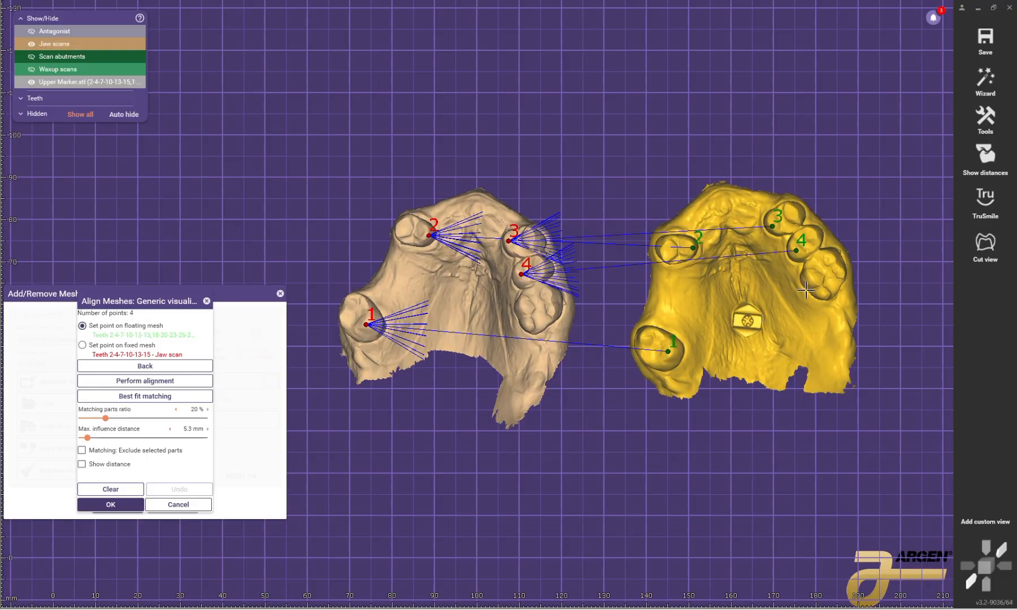
left_click(523, 305)
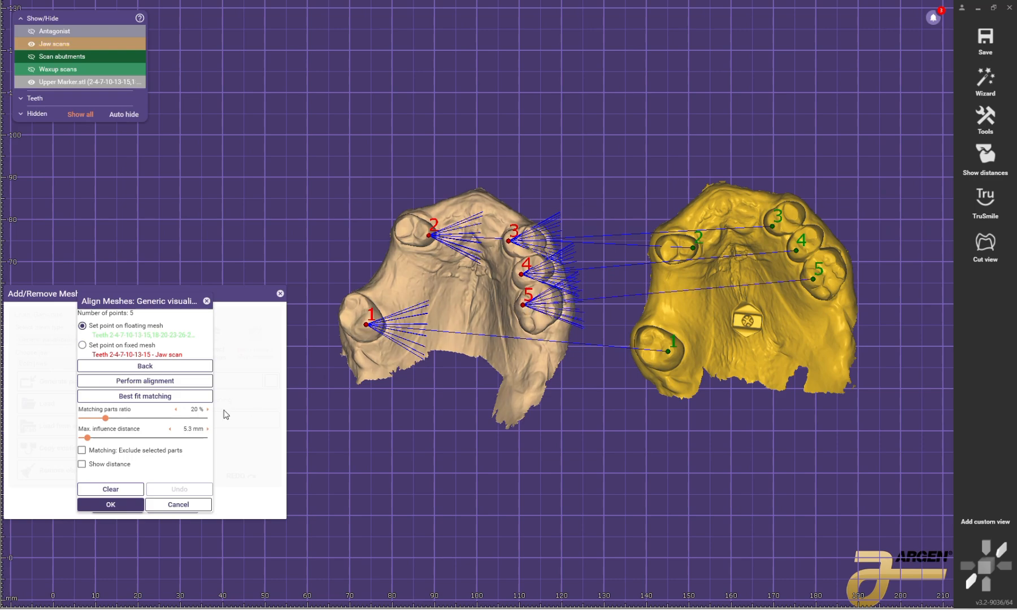
Step: Align the Upper Marker mesh to the jaw scan by its point pairs, refine it with best fit matching, and accept
left_click(157, 381)
left_click(160, 397)
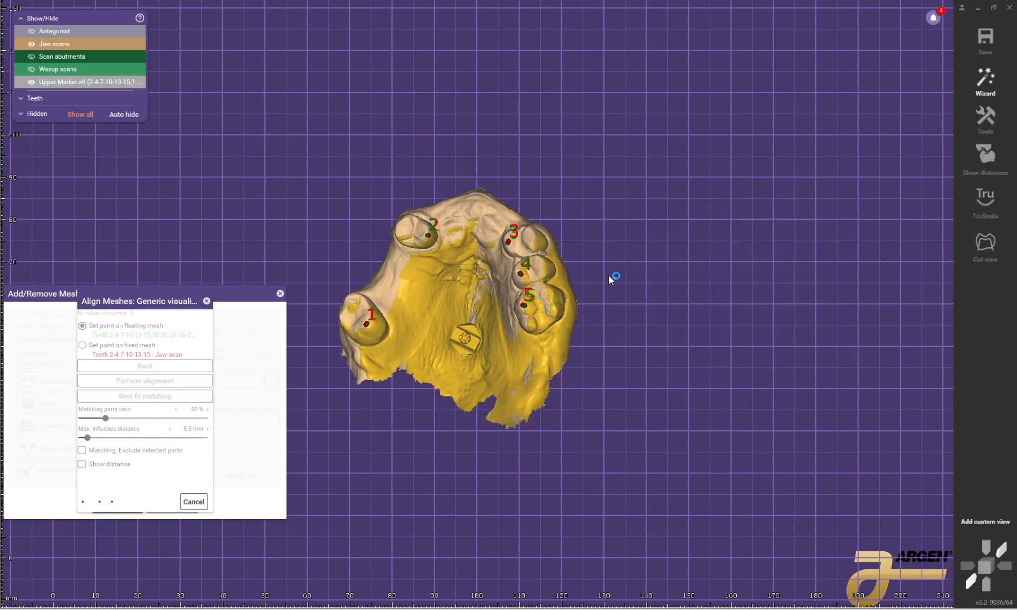
scroll(655, 271, "down", 2)
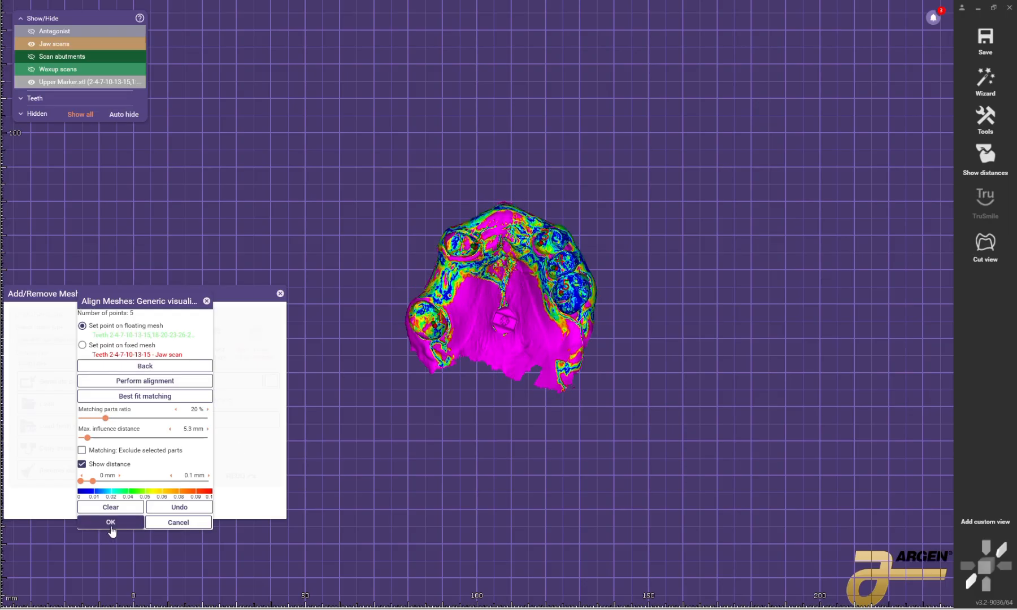
left_click(111, 522)
Step: Add Upper Tissue from the Surgury day folder as an extra jaw scan and finish adding meshes
left_click(105, 339)
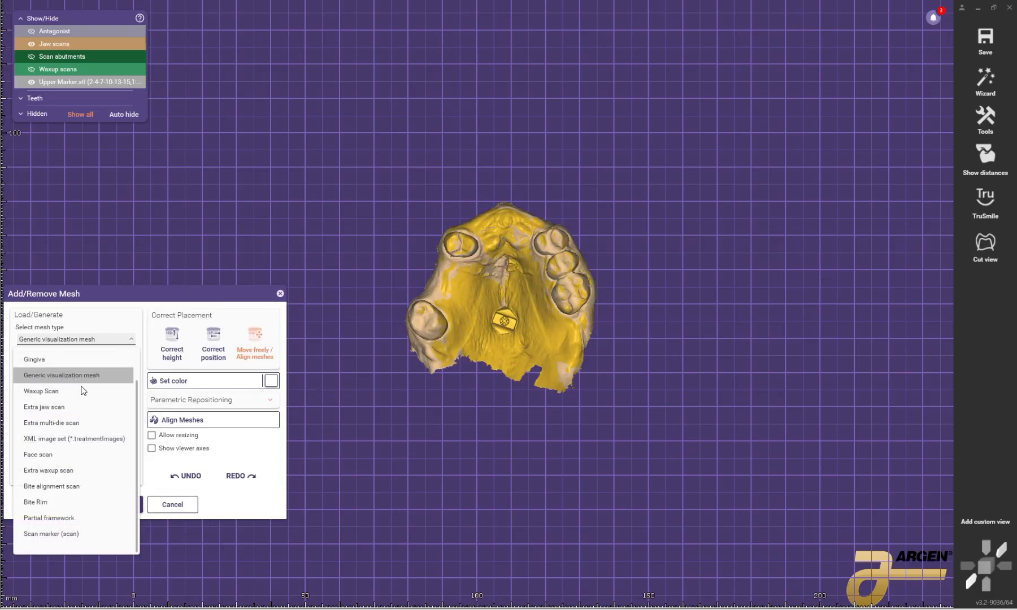
left_click(55, 408)
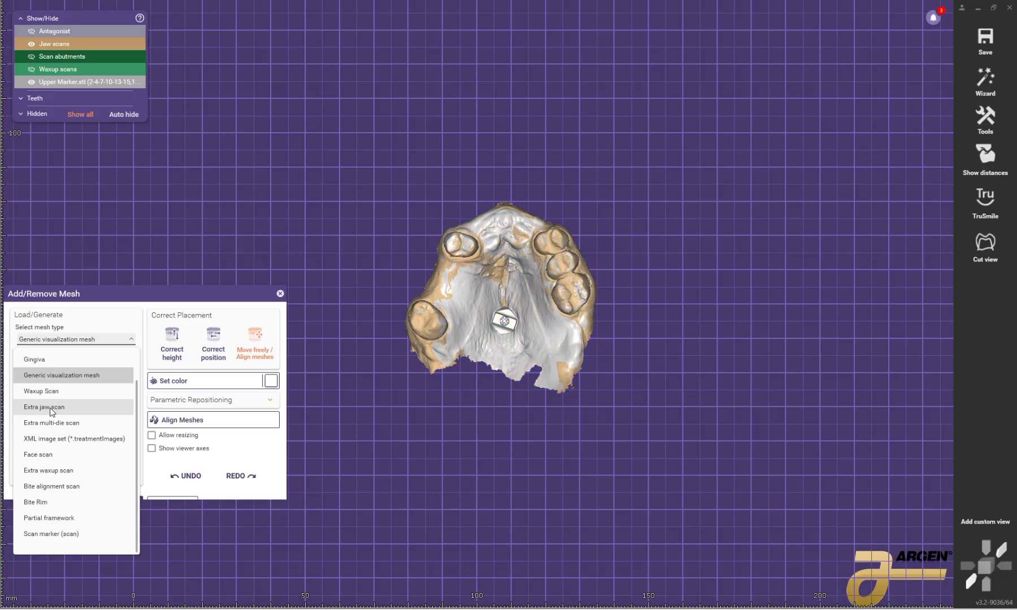
left_click(68, 384)
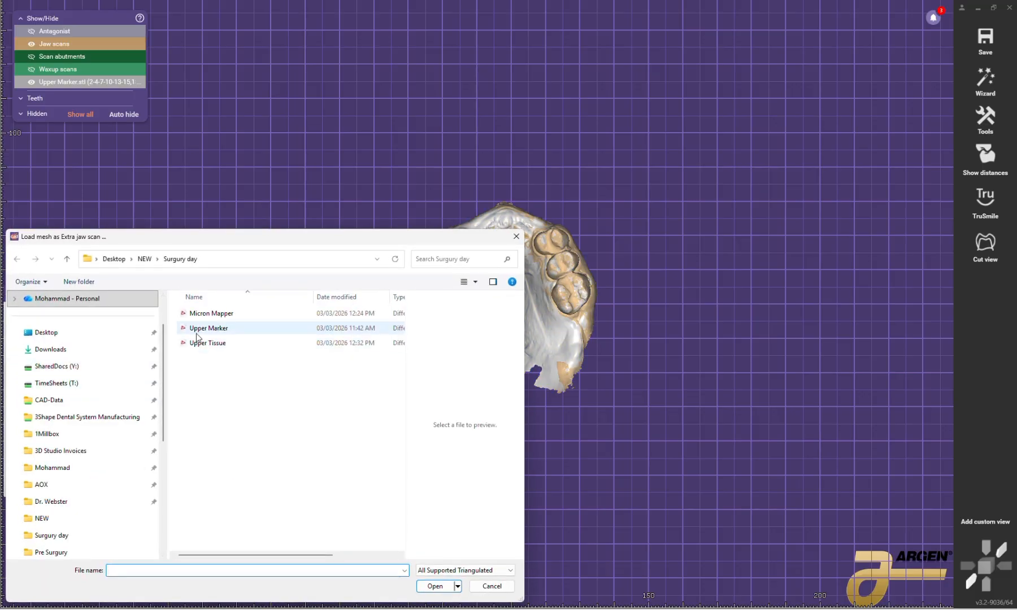
double_click(214, 345)
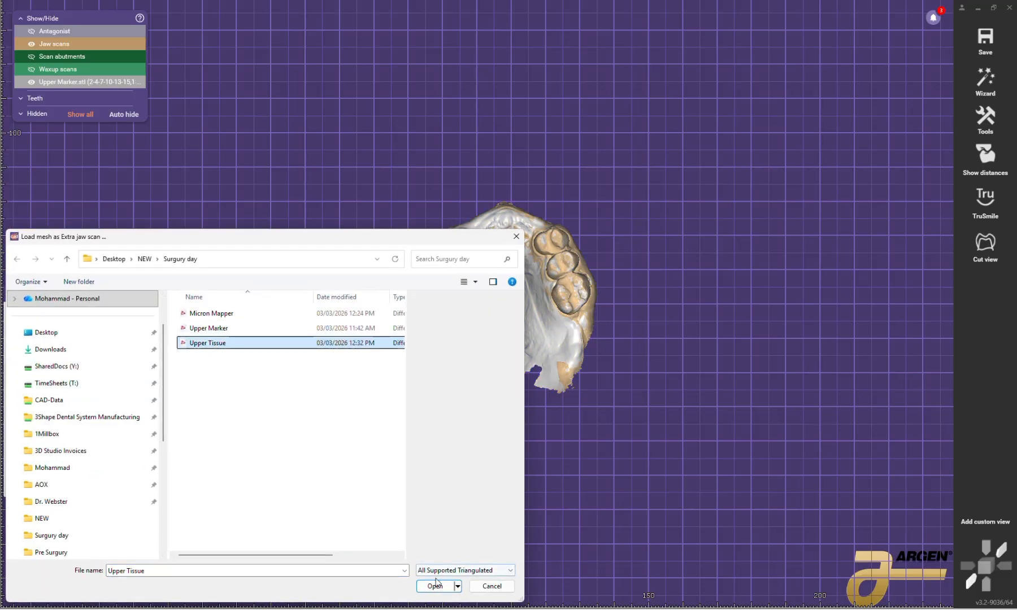
left_click(524, 327)
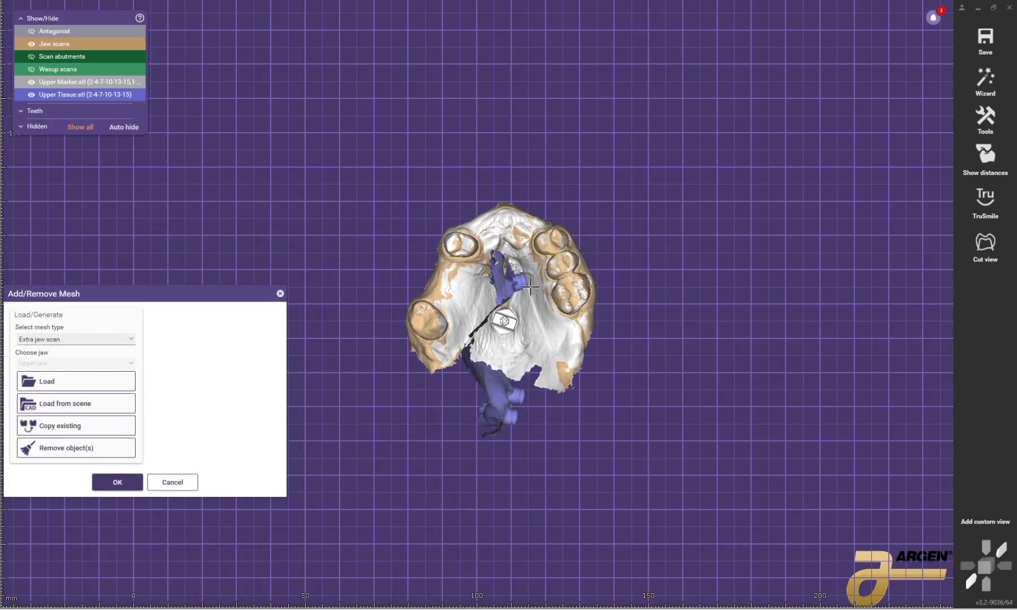
left_click(124, 482)
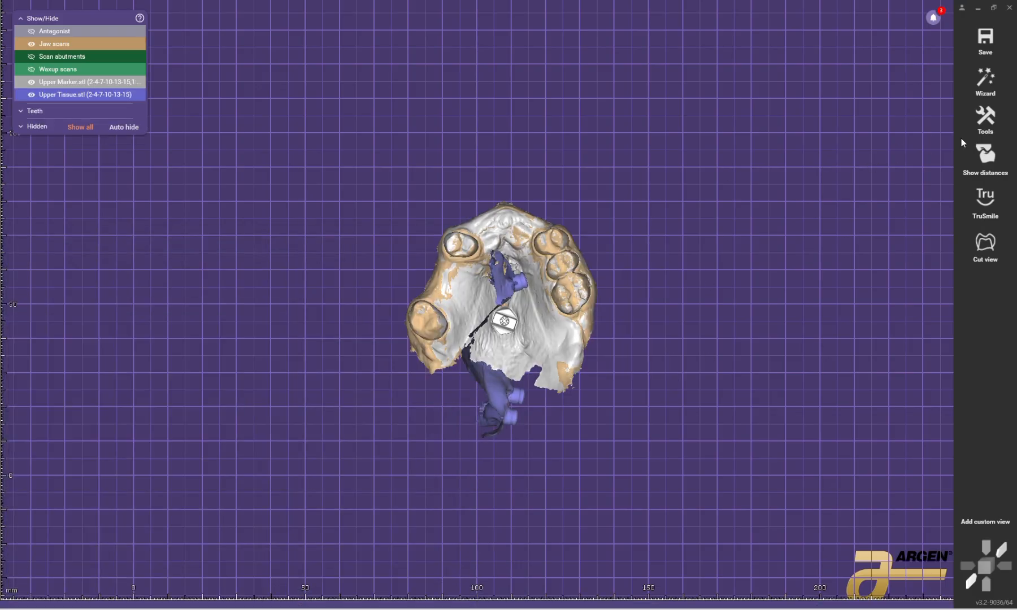
Step: Using manual mesh alignment, move the Upper Tissue scan beside the Upper Marker mesh and turn it to a matching occlusal orientation
left_click(986, 119)
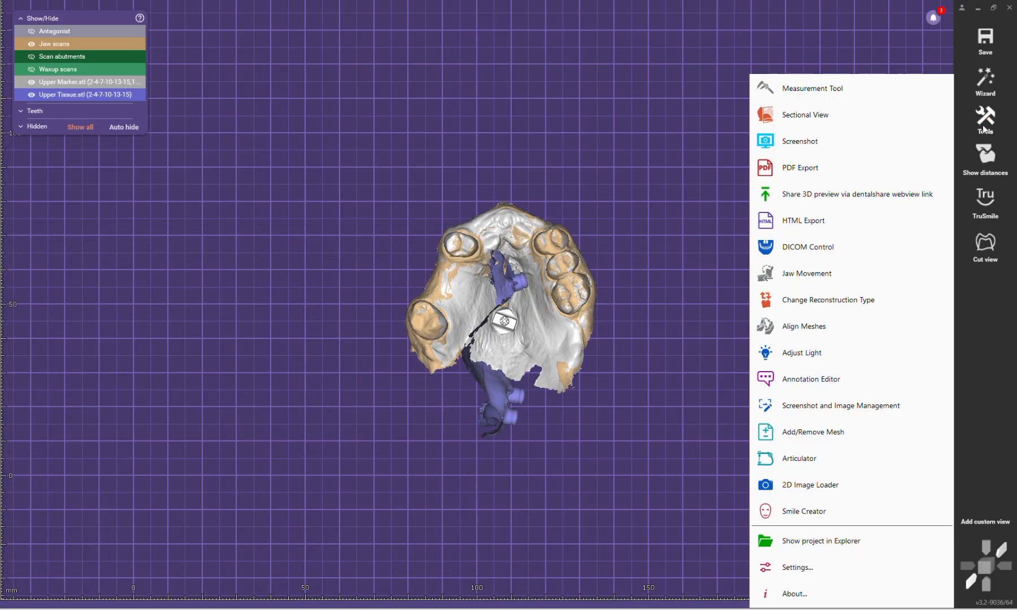
left_click(812, 331)
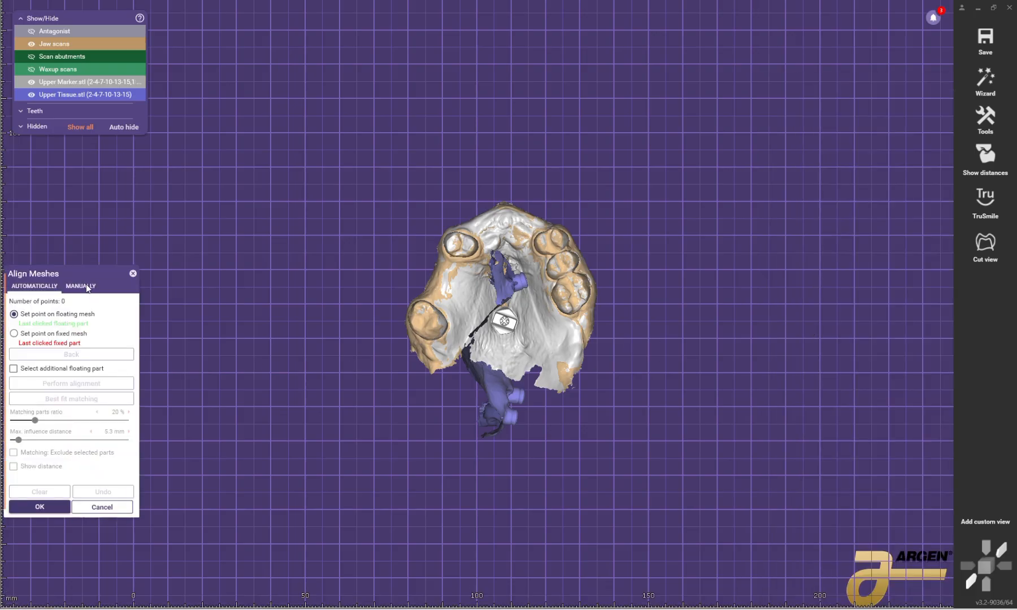
left_click(80, 286)
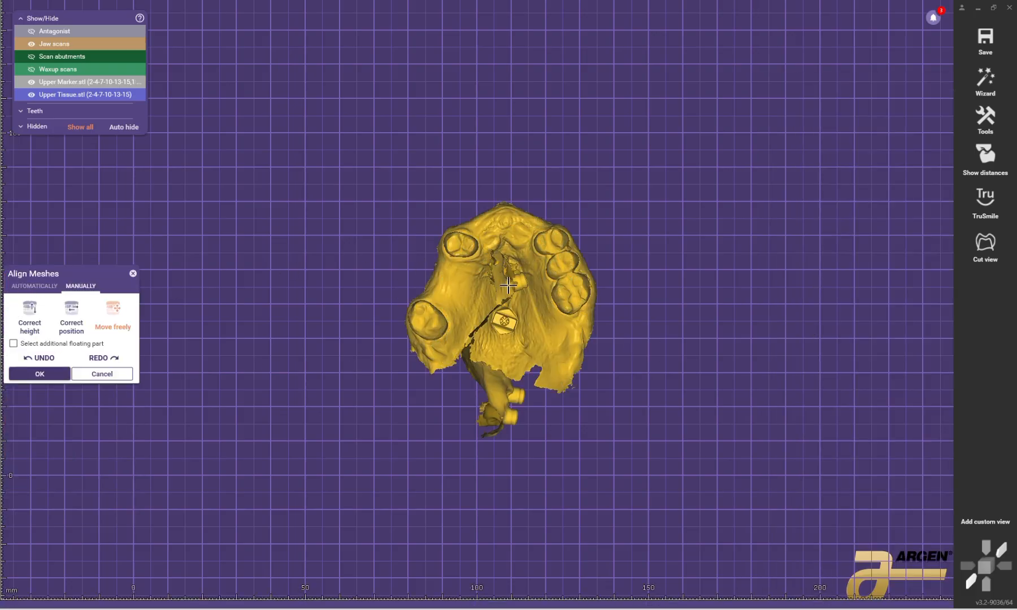
left_click_drag(741, 258, 792, 275)
right_click_drag(793, 275, 787, 242)
left_click_drag(761, 283, 699, 290, "ctrl")
right_click_drag(700, 290, 703, 324)
left_click_drag(736, 283, 720, 298)
Step: Switch to automatic mesh alignment and set two point pairs on the palatal marker's rear edge, matching Upper Tissue to Upper Marker
left_click(34, 286)
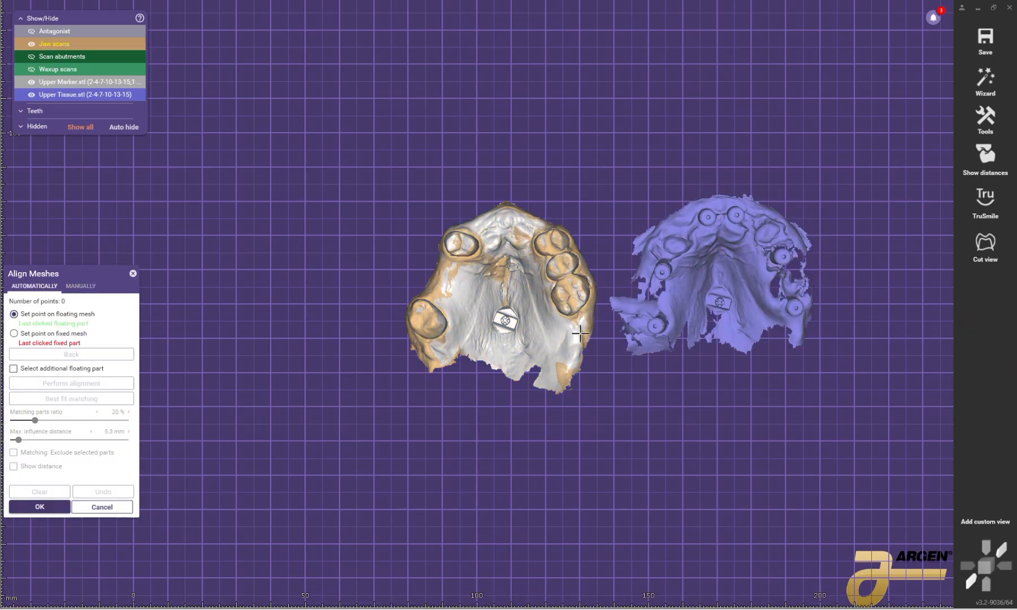
scroll(753, 318, "up", 4)
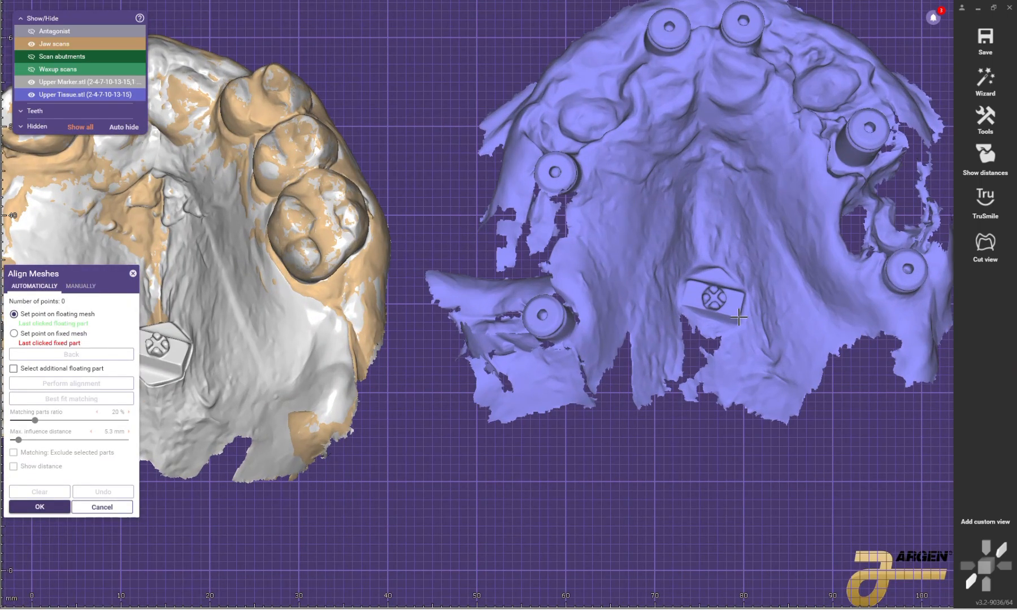
left_click(740, 318)
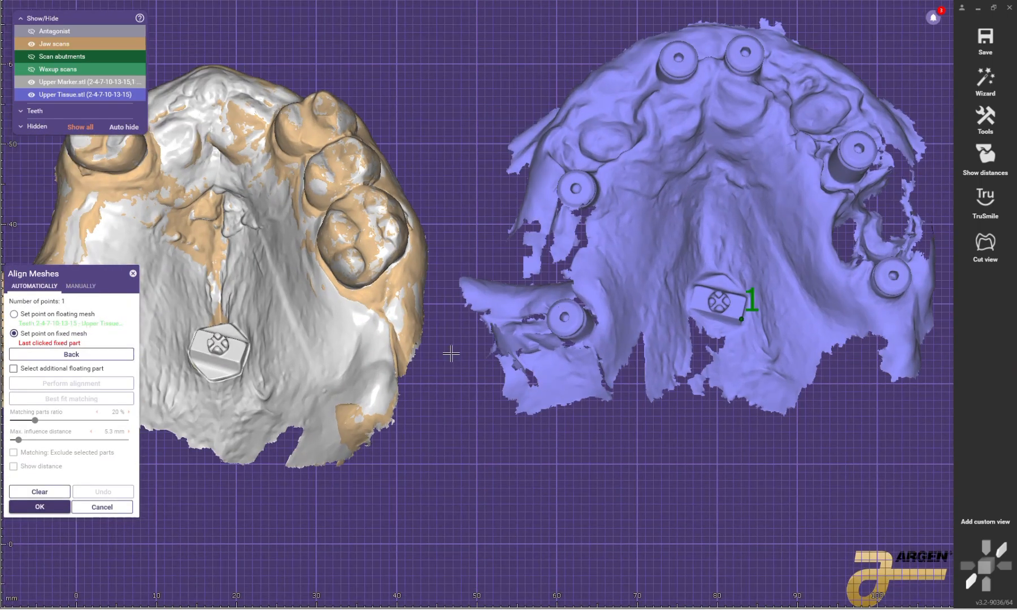
left_click(240, 363)
right_click_drag(461, 334, 609, 251)
scroll(738, 331, "up", 3)
left_click(739, 331)
scroll(738, 332, "down", 3)
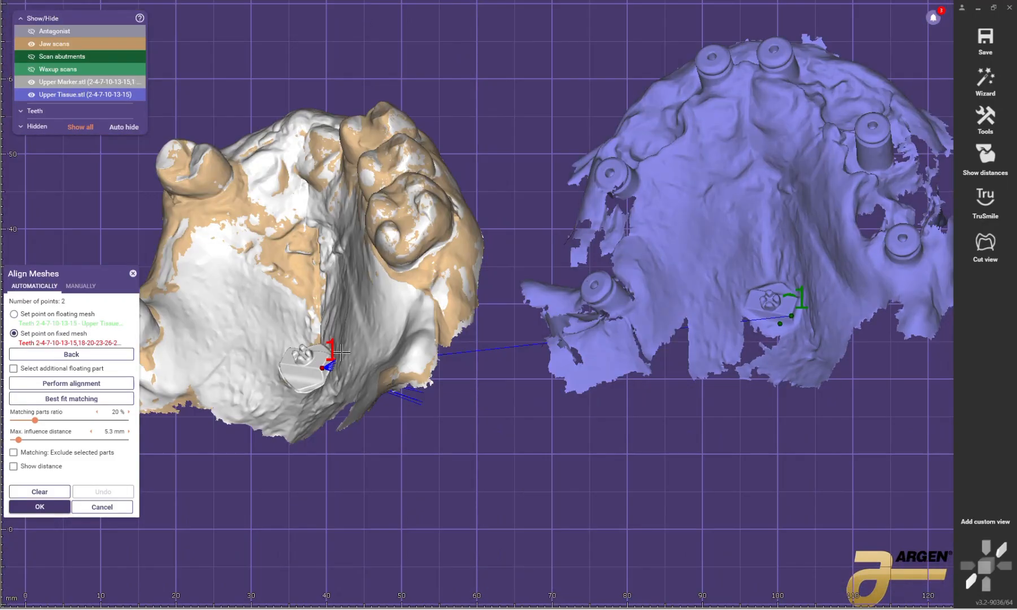
Step: Add a third point pair at the palatal marker's centre and a fourth at its front edge on both meshes
right_click_drag(577, 249, 649, 272)
scroll(769, 322, "up", 3)
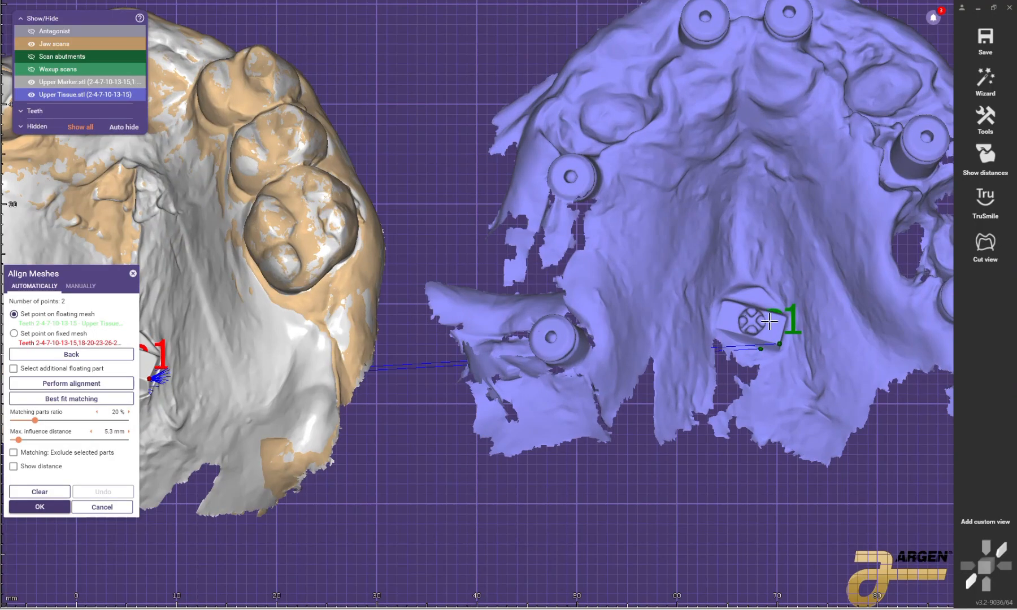
left_click(761, 321)
scroll(761, 321, "down", 3)
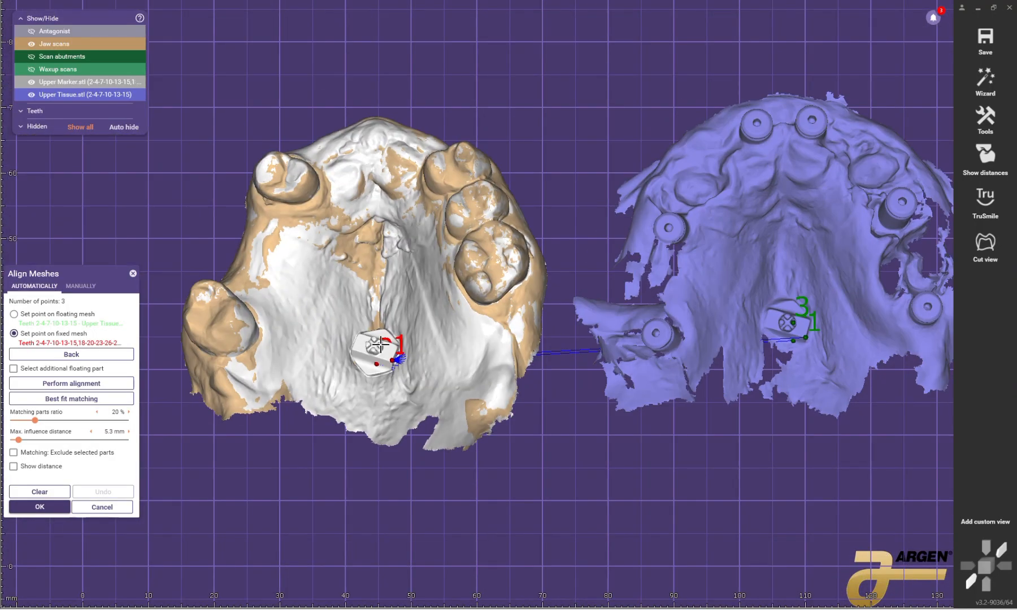
left_click(380, 345)
right_click_drag(835, 229, 850, 271)
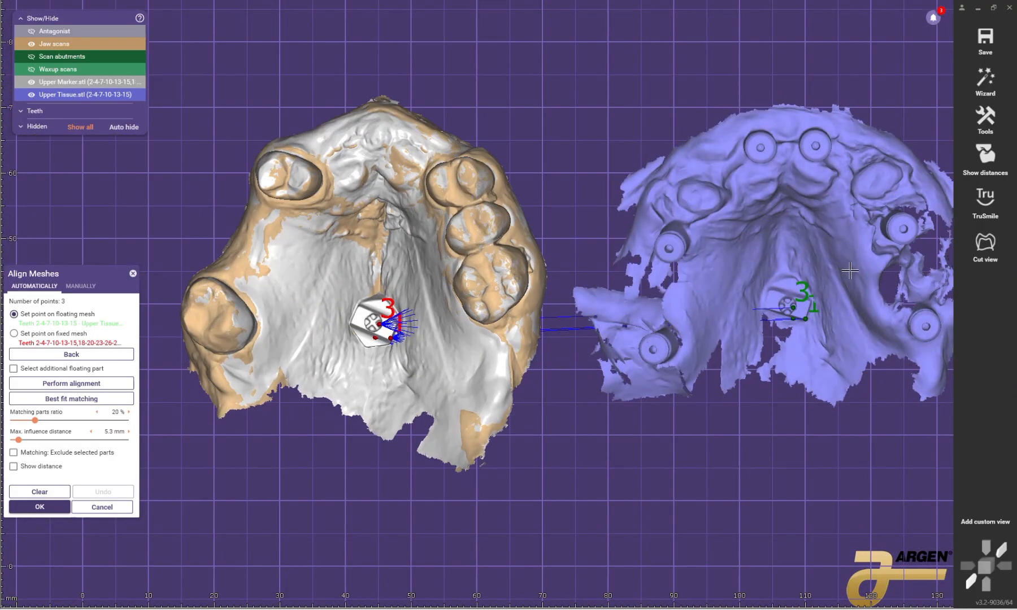
left_click(792, 278)
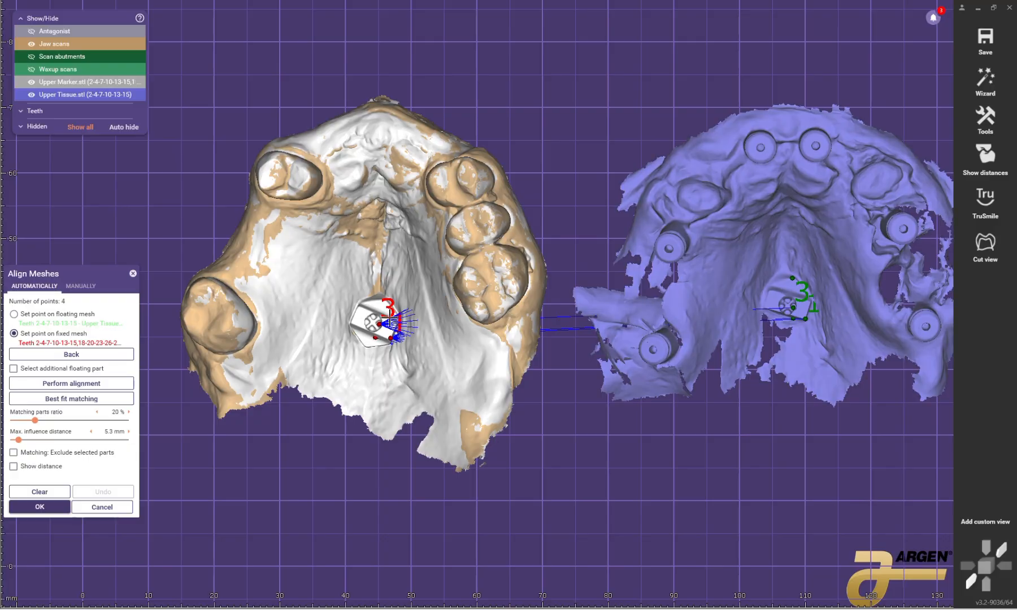
left_click(382, 301)
right_click_drag(760, 289, 770, 236)
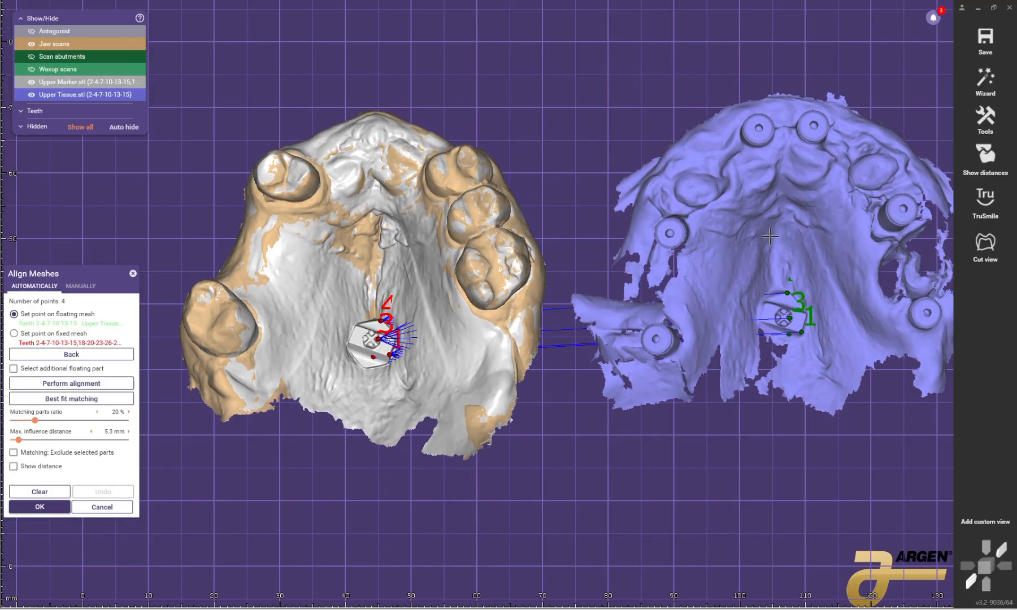
Step: Hide the jaw scans and set point pairs 5 to 8 across the front and sides of the palate and the rear ridge
scroll(363, 249, "down", 5, "ctrl")
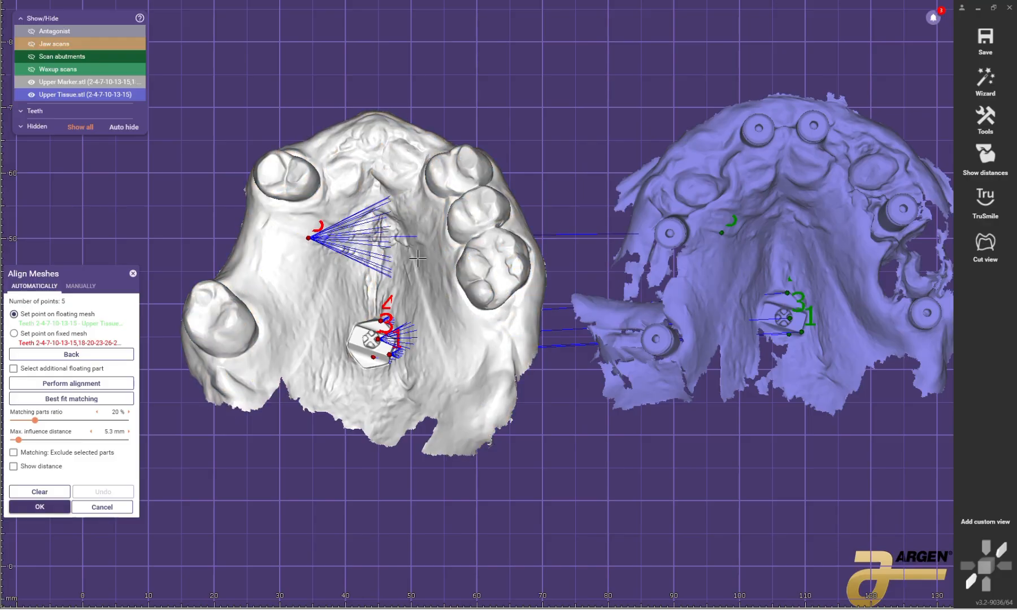
right_click_drag(417, 258, 429, 242)
scroll(766, 217, "up", 2)
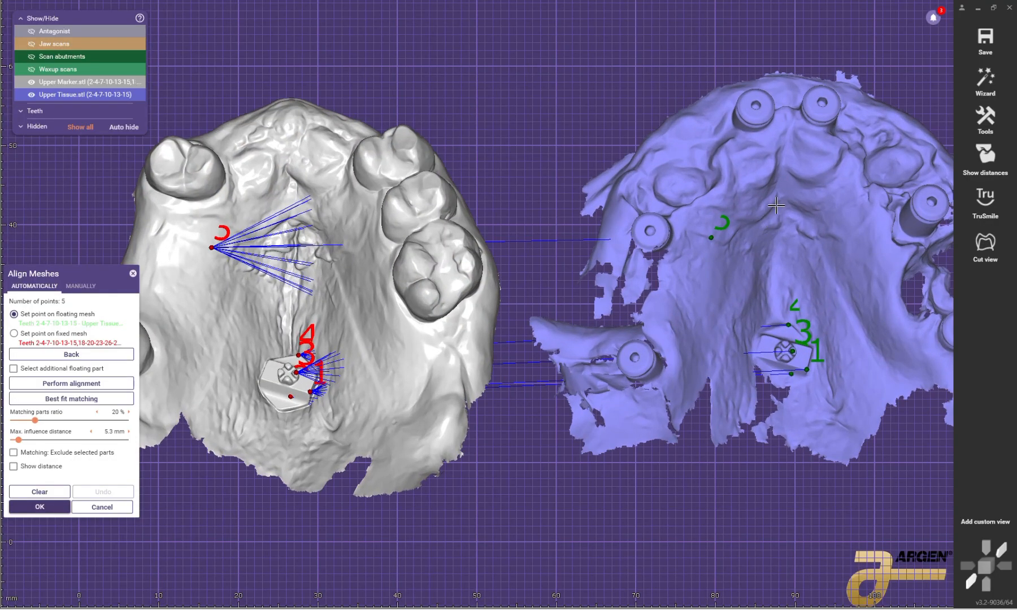
left_click(291, 217)
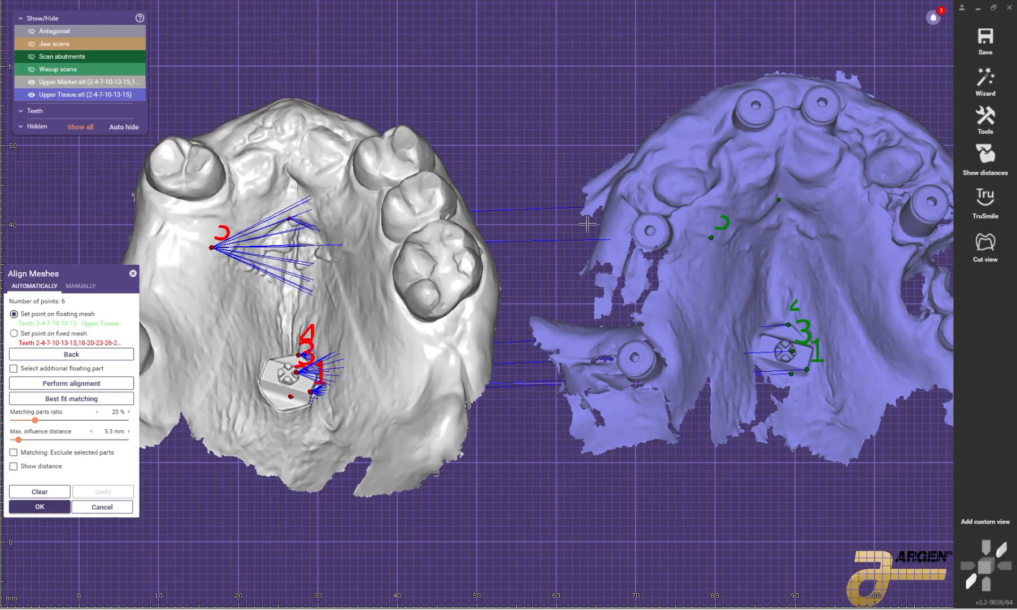
scroll(735, 222, "down", 2)
right_click_drag(746, 223, 811, 154)
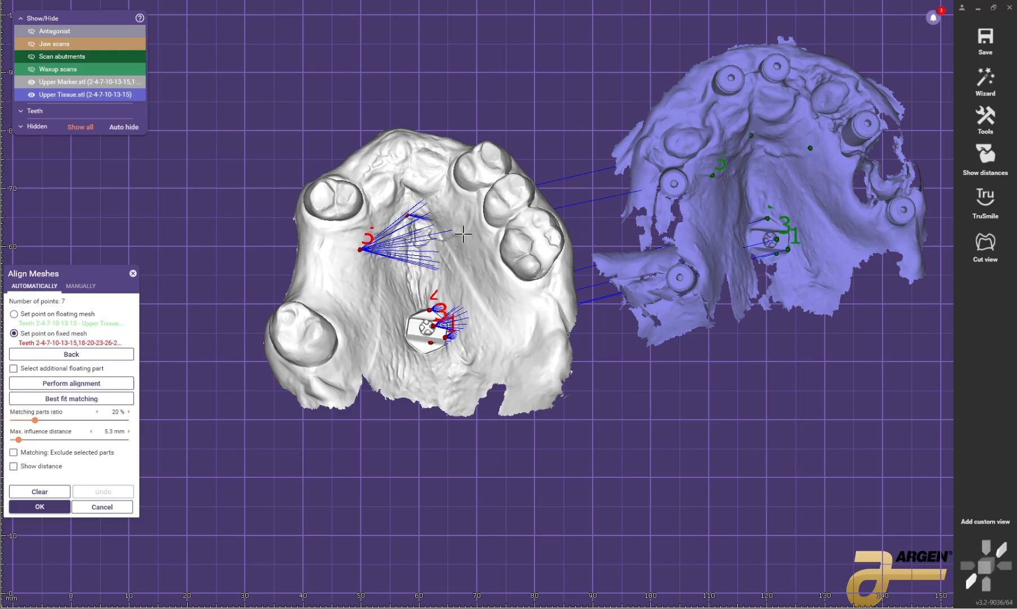
left_click(467, 223)
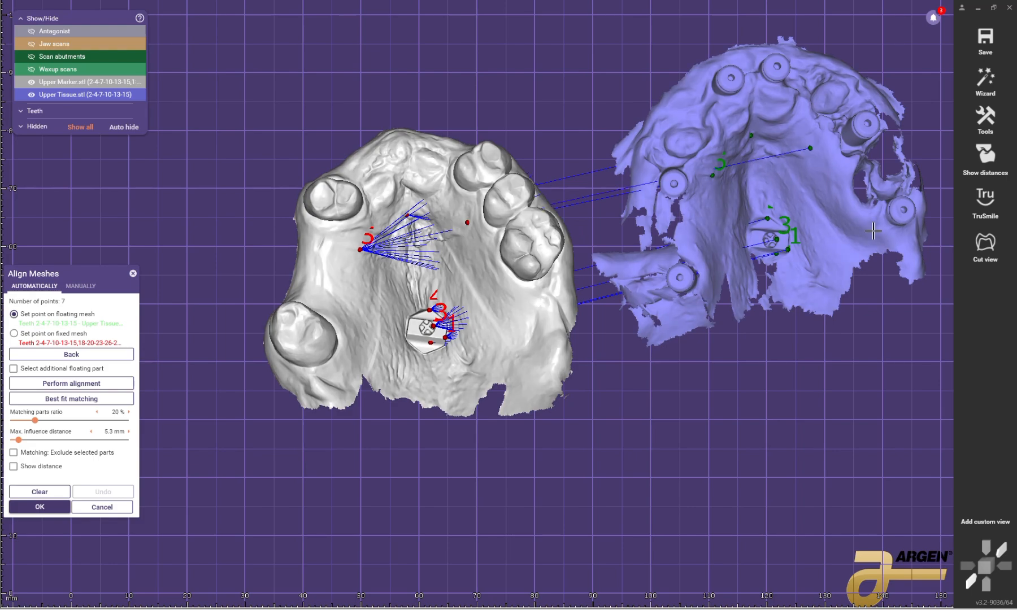
right_click_drag(874, 231, 873, 243)
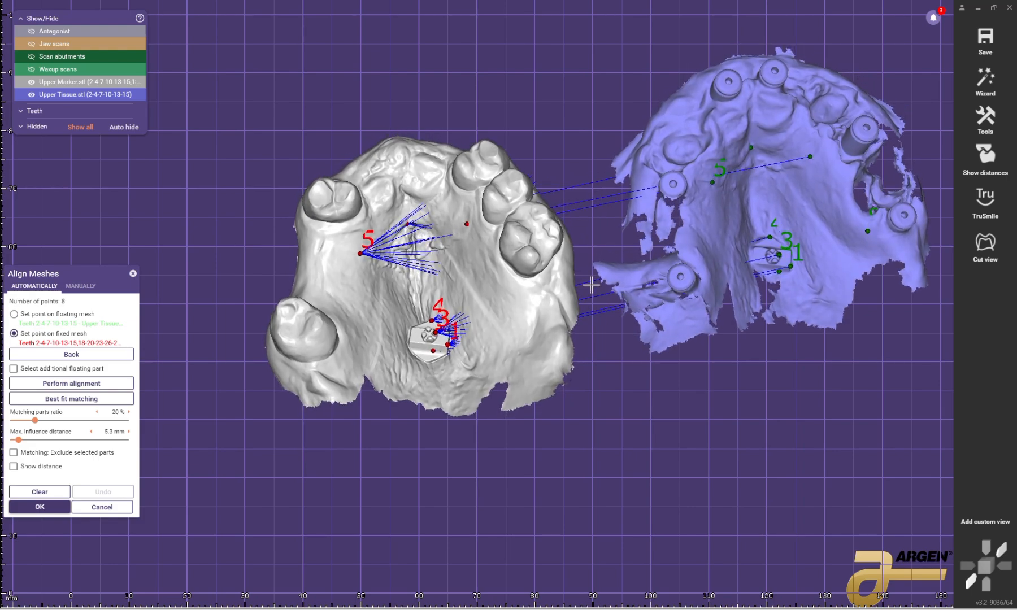
Step: Align Upper Tissue by its point pairs, refine it with best fit matching, show the distance map, and accept the alignment
left_click(97, 385)
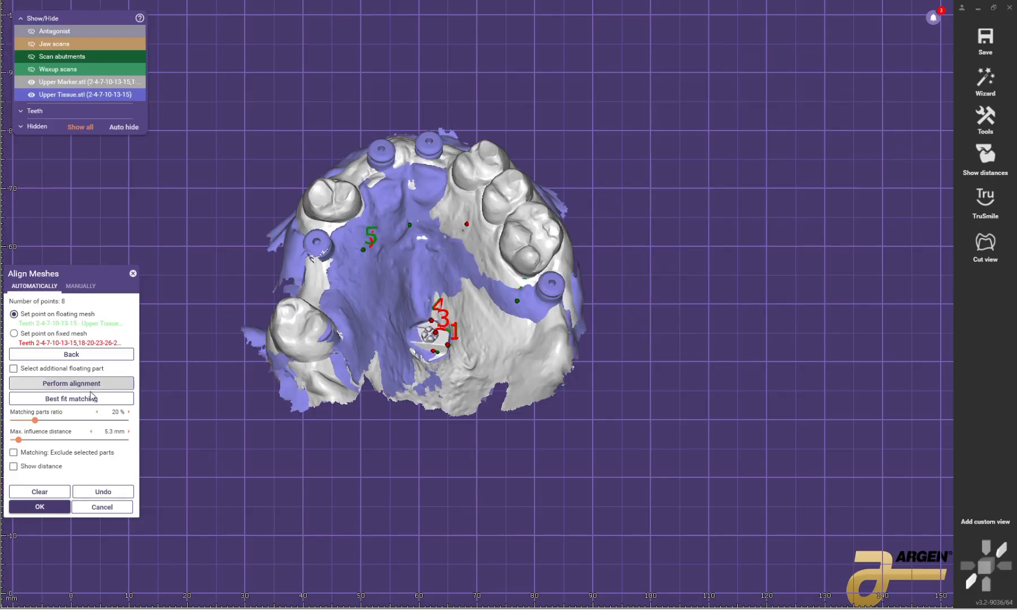
left_click(92, 399)
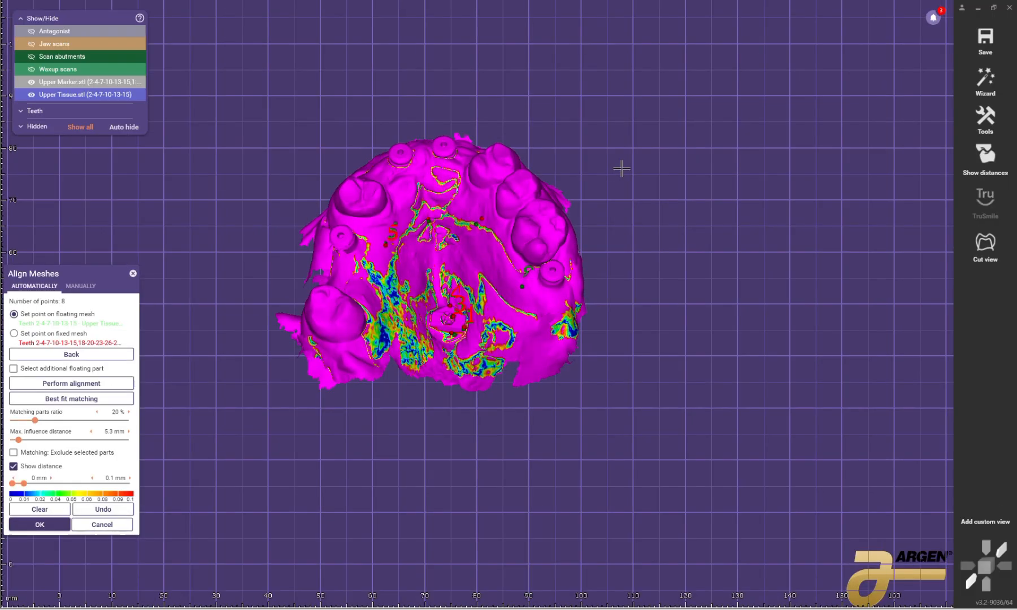
left_click(39, 525)
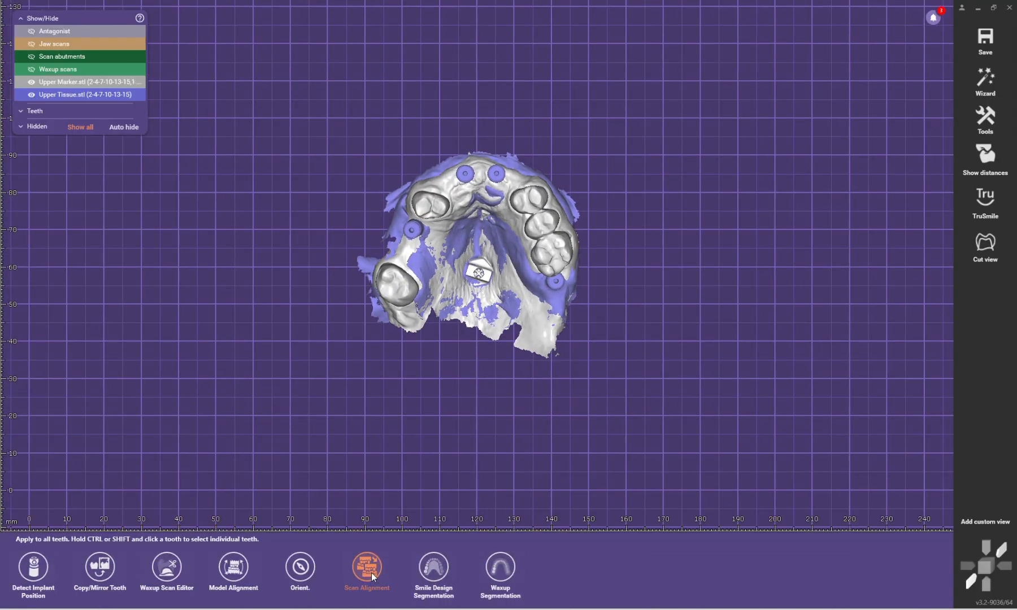
Step: Run Scan Alignment on Upper Tissue, accept the result, and replace the whole primary jaw scan data with it
left_click(370, 572)
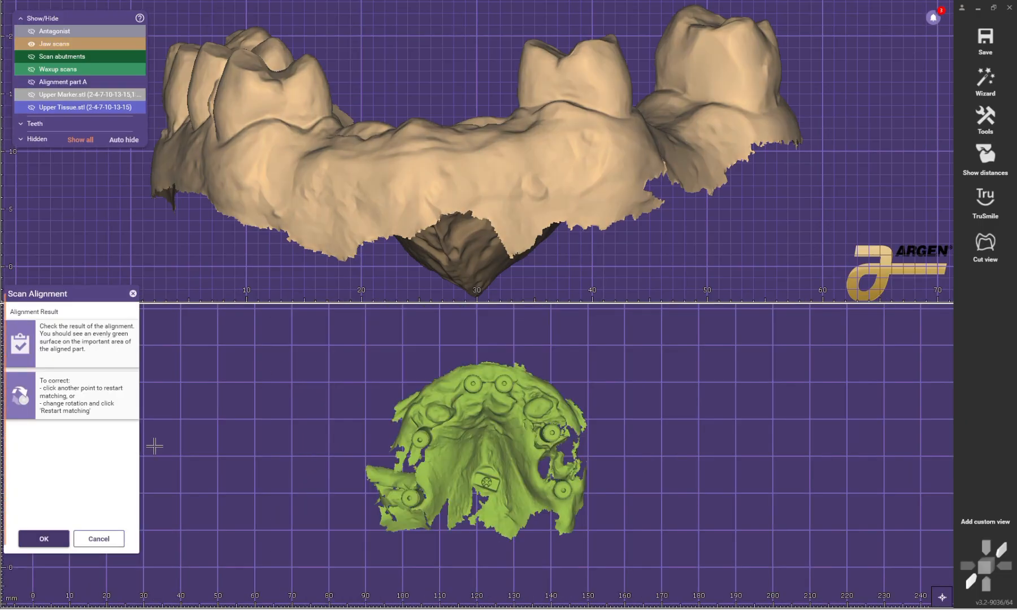
left_click(61, 543)
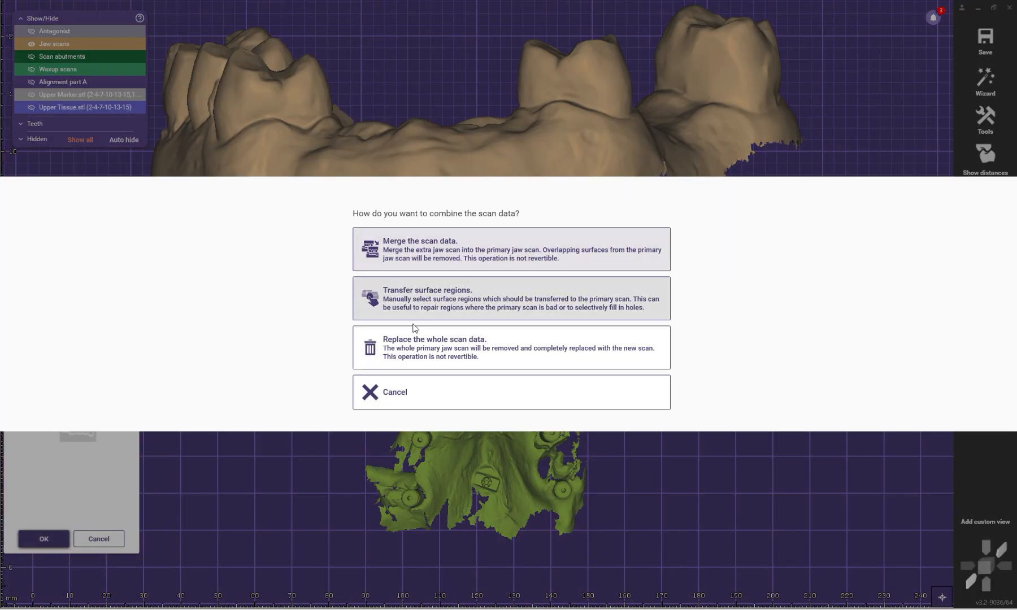
left_click(464, 346)
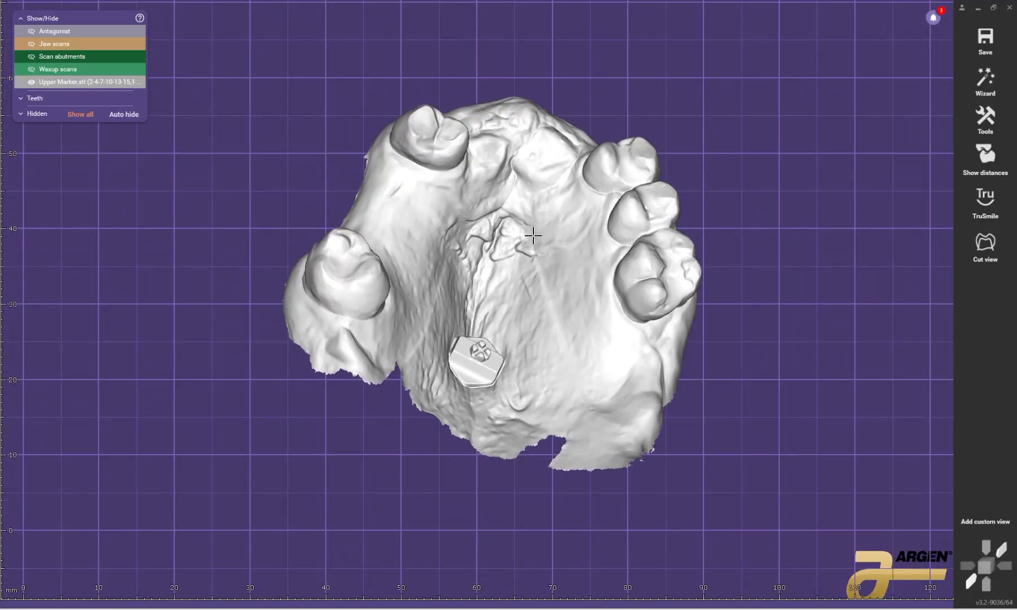
left_click(986, 81)
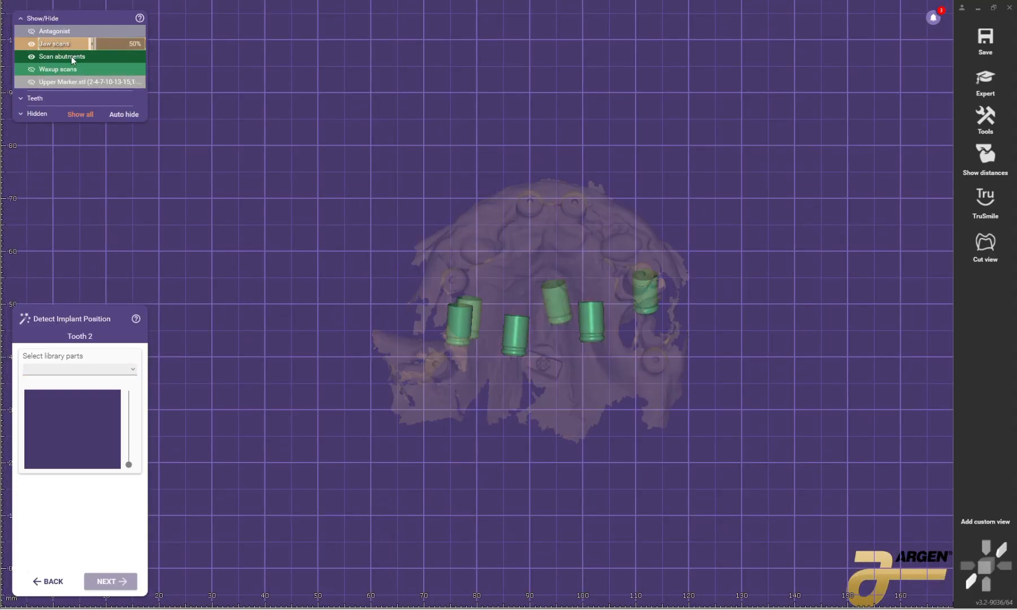
scroll(371, 82, "down", 3)
scroll(500, 113, "up", 7)
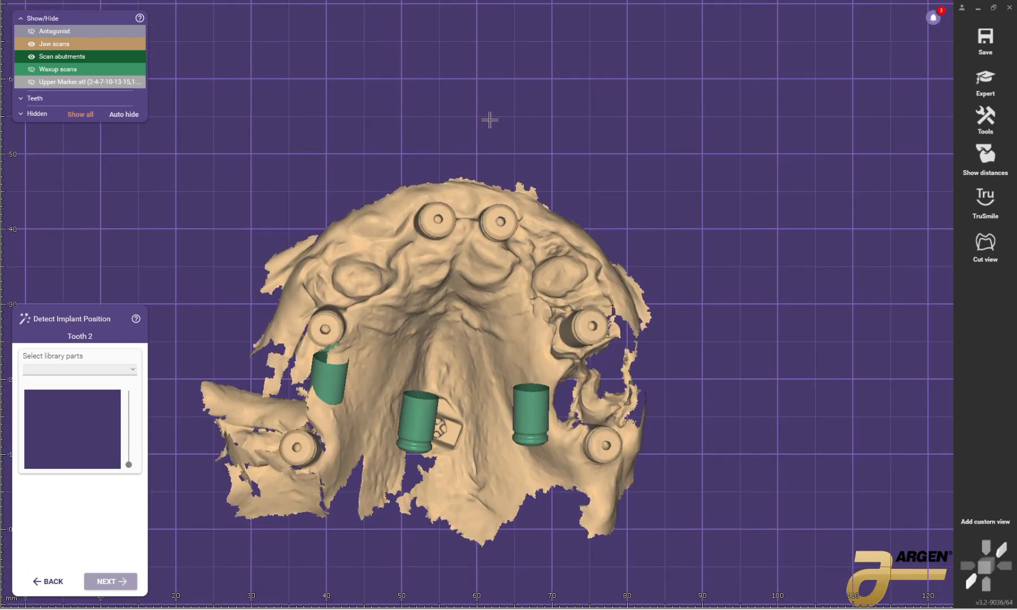
scroll(490, 127, "down", 3)
left_click(989, 111)
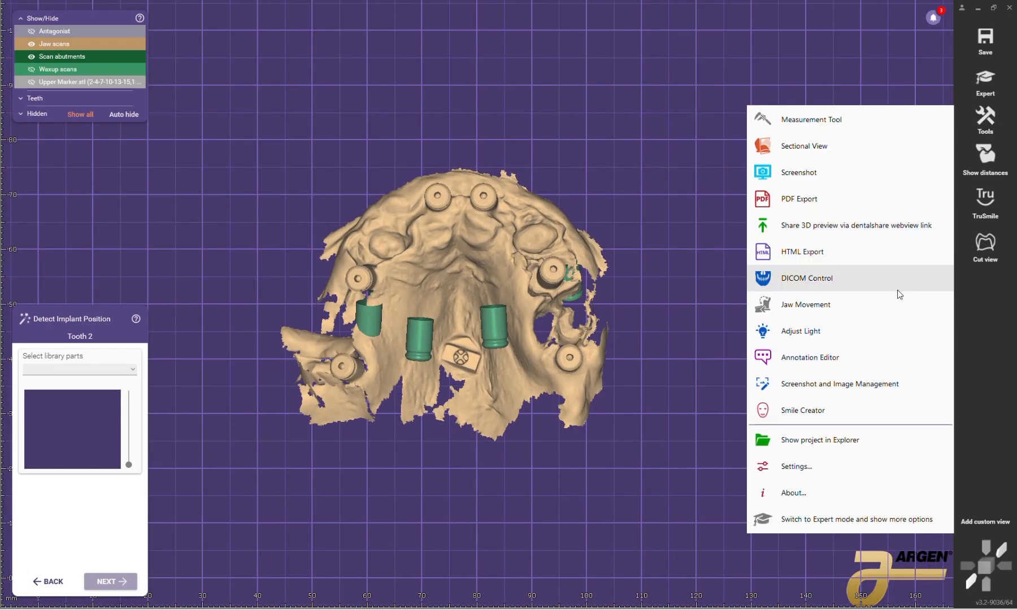
left_click(839, 197)
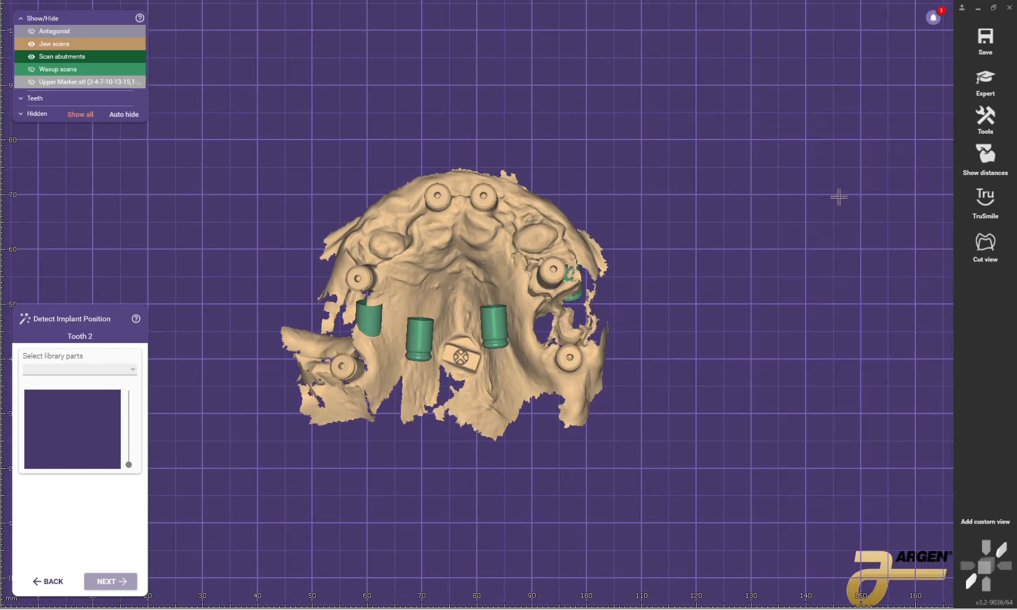
left_click(988, 84)
Step: Start Align Meshes, show the scan abutments, and manually move and turn them beside the Upper Marker mesh with a matching occlusal orientation
left_click(988, 119)
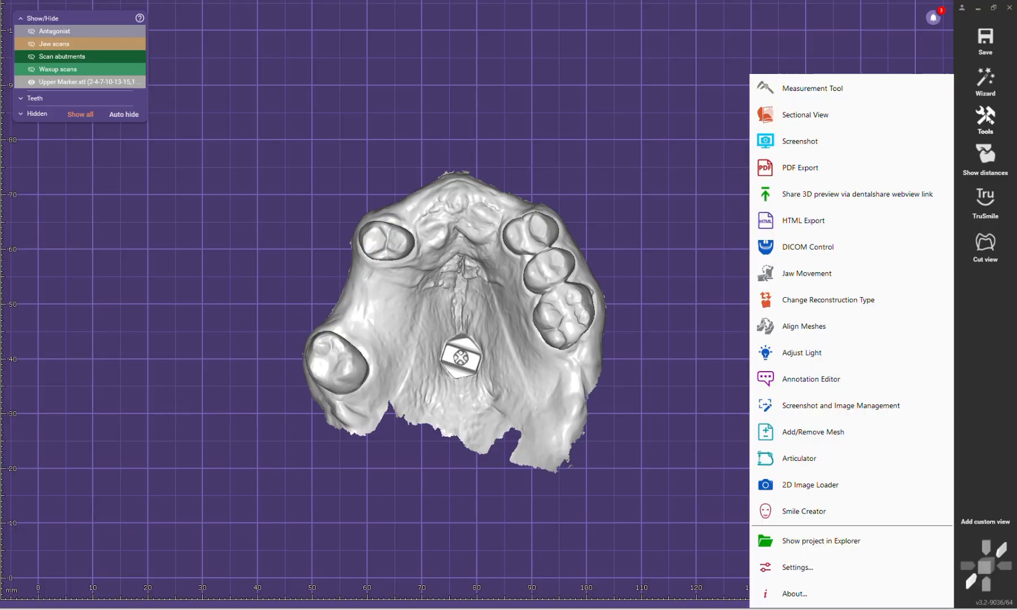
left_click(819, 331)
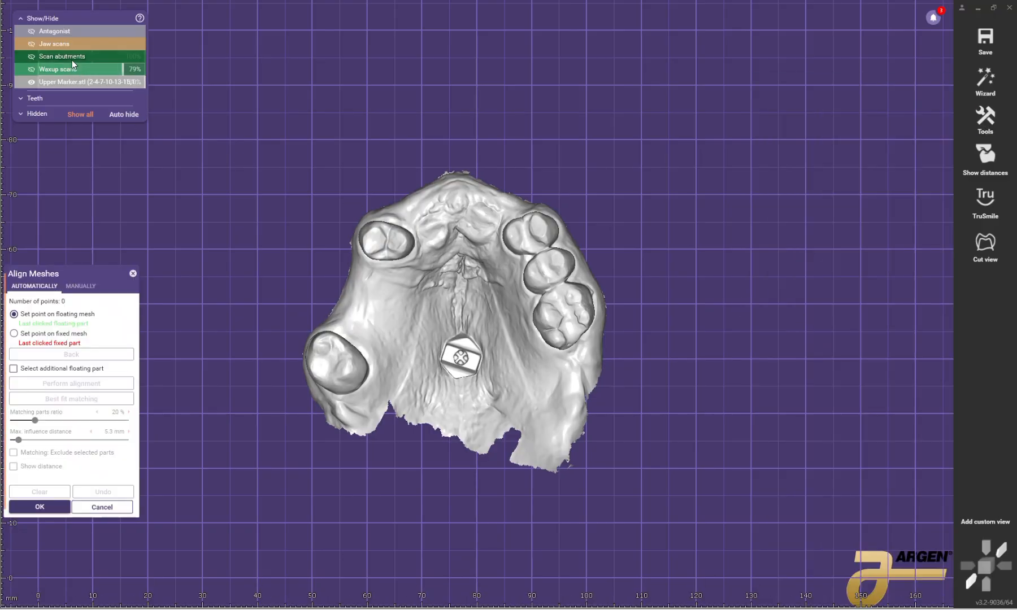
left_click(71, 57)
scroll(382, 83, "down", 2)
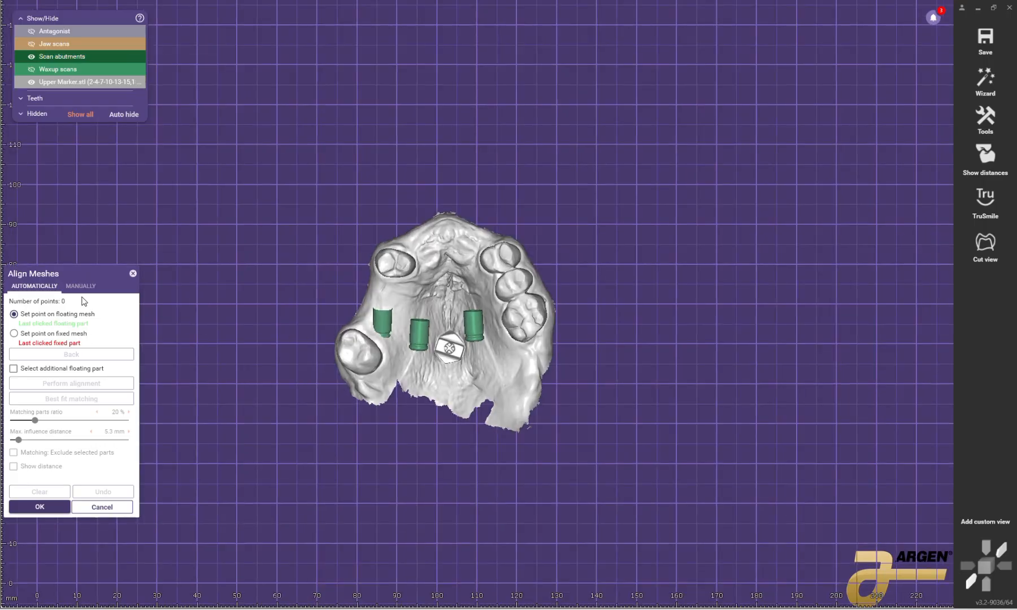
left_click(81, 286)
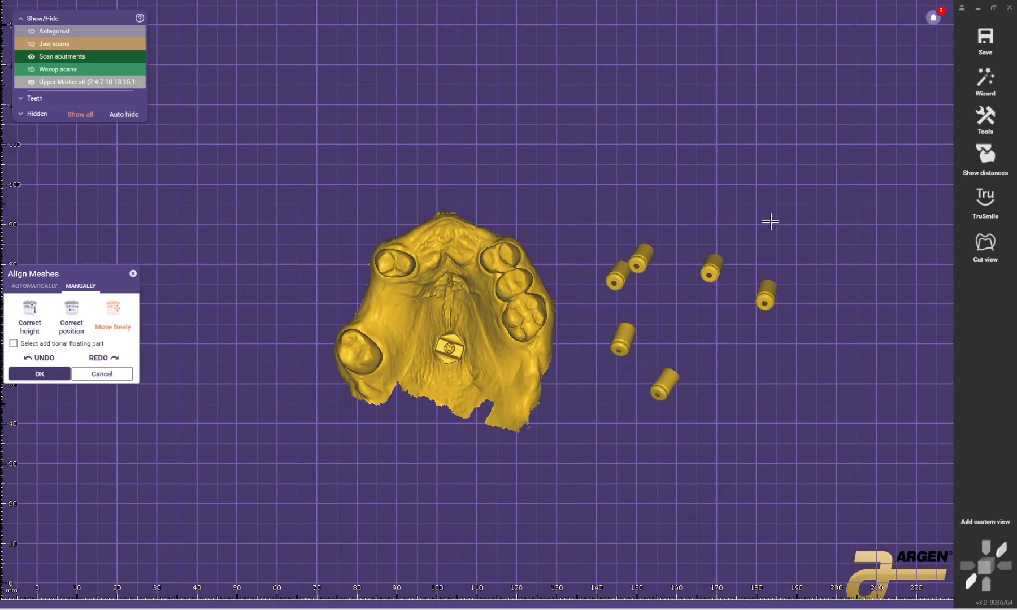
left_click_drag(771, 222, 773, 263, "ctrl")
mouse_move(683, 261)
left_mouse_down("ctrl")
mouse_move(671, 253)
mouse_move(682, 254)
left_mouse_up("ctrl")
right_click_drag(682, 254, 652, 300)
scroll(652, 301, "up", 3)
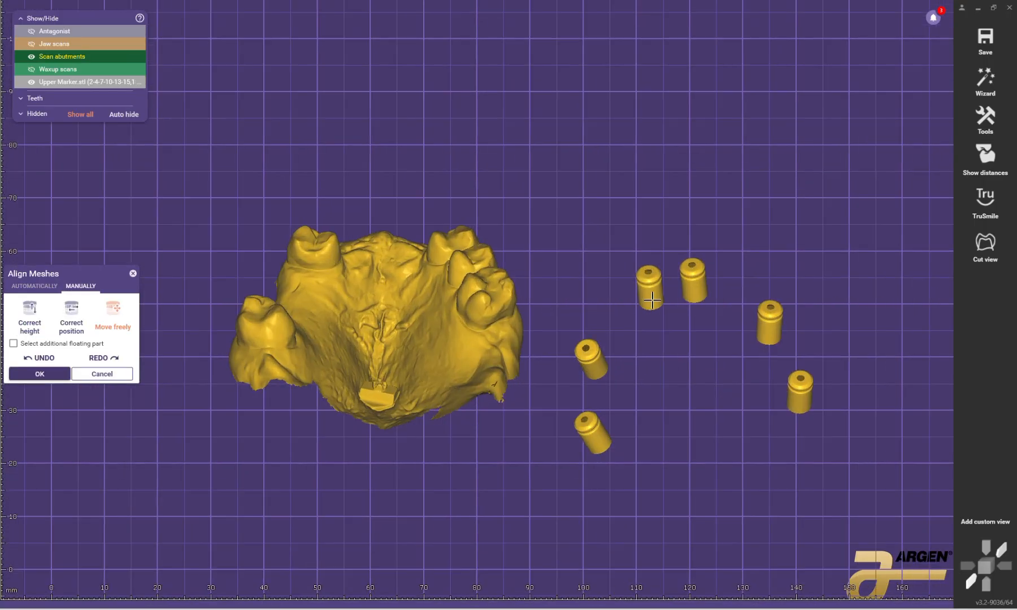
left_click_drag(653, 301, 725, 243)
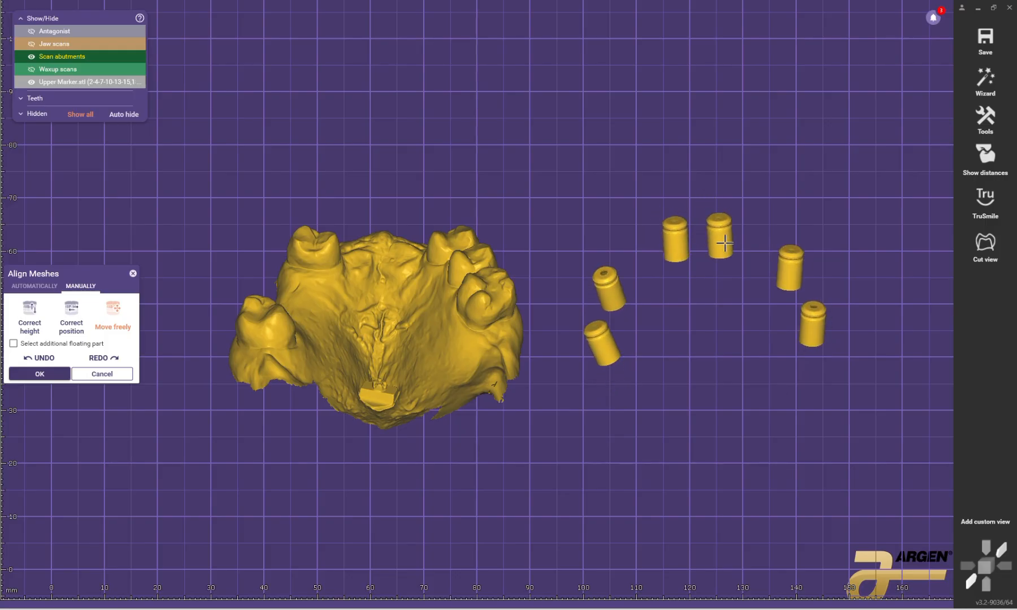
scroll(717, 252, "down", 3)
right_click_drag(708, 263, 708, 268)
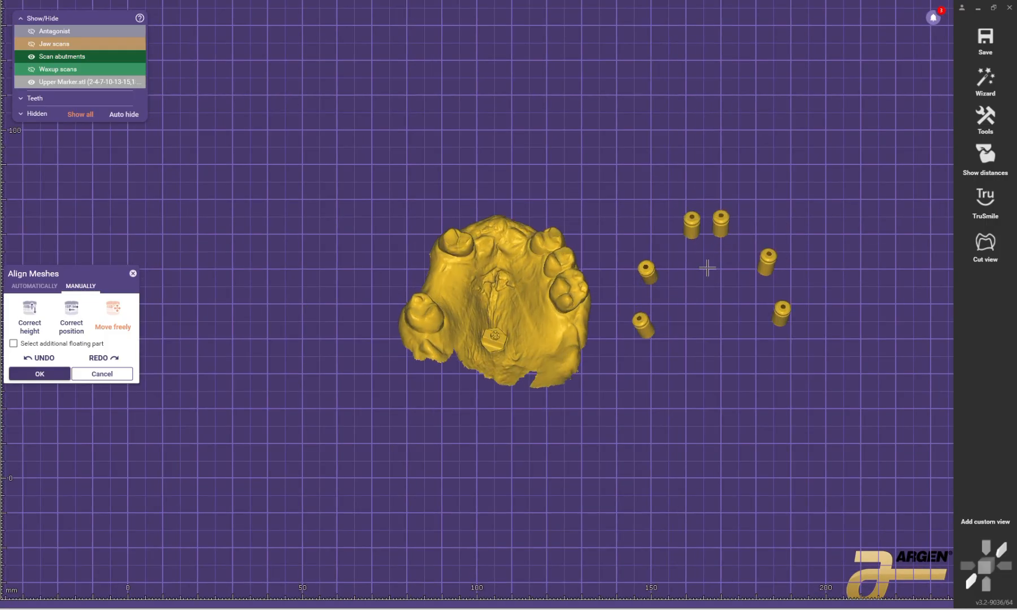
Step: Show the jaw scans and hide the Upper Marker mesh, leaving the tissue scan beside the scan abutments
left_click(61, 45)
left_click(62, 82)
mouse_move(473, 294)
right_mouse_down()
mouse_move(456, 316)
mouse_move(657, 229)
right_mouse_up()
scroll(650, 254, "up", 2)
Step: Switch Align Meshes to automatic alignment and set six matching point pairs between the scan abutments and the scan bodies on the tissue scan
left_click(75, 312)
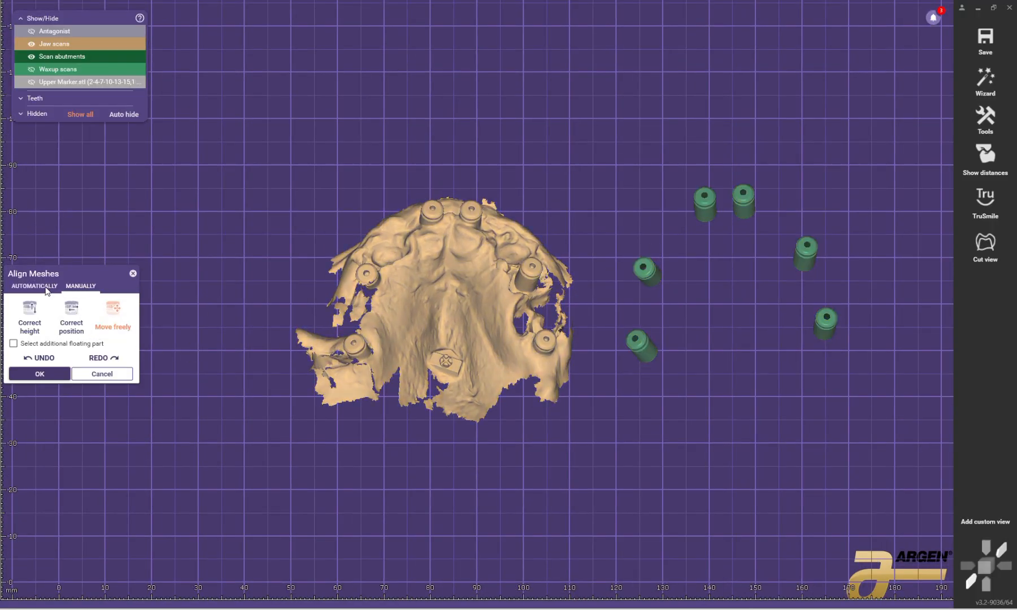
scroll(624, 336, "up", 3)
left_click(651, 343)
scroll(718, 352, "down", 2)
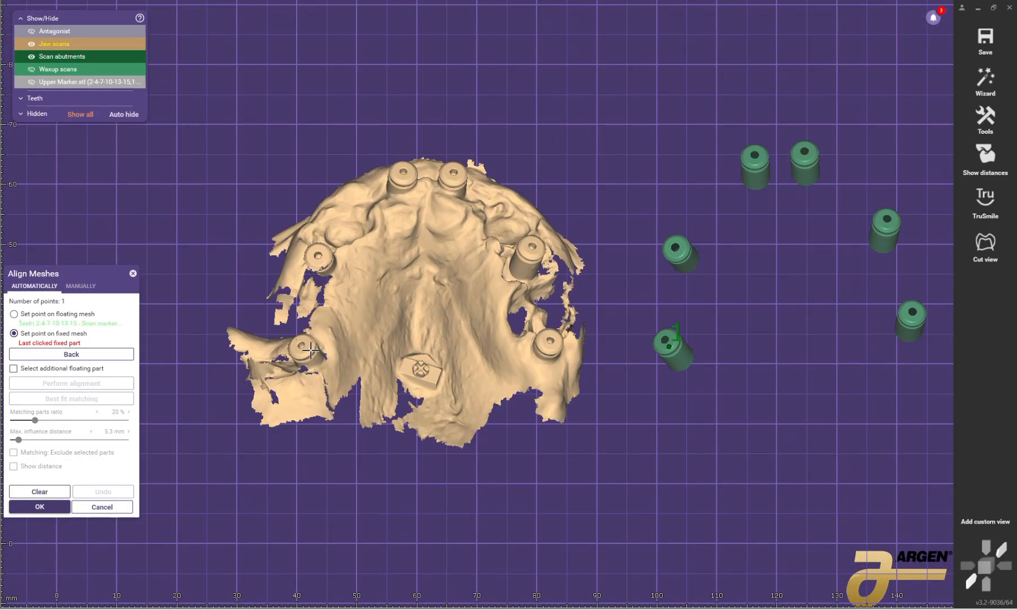
left_click(306, 351)
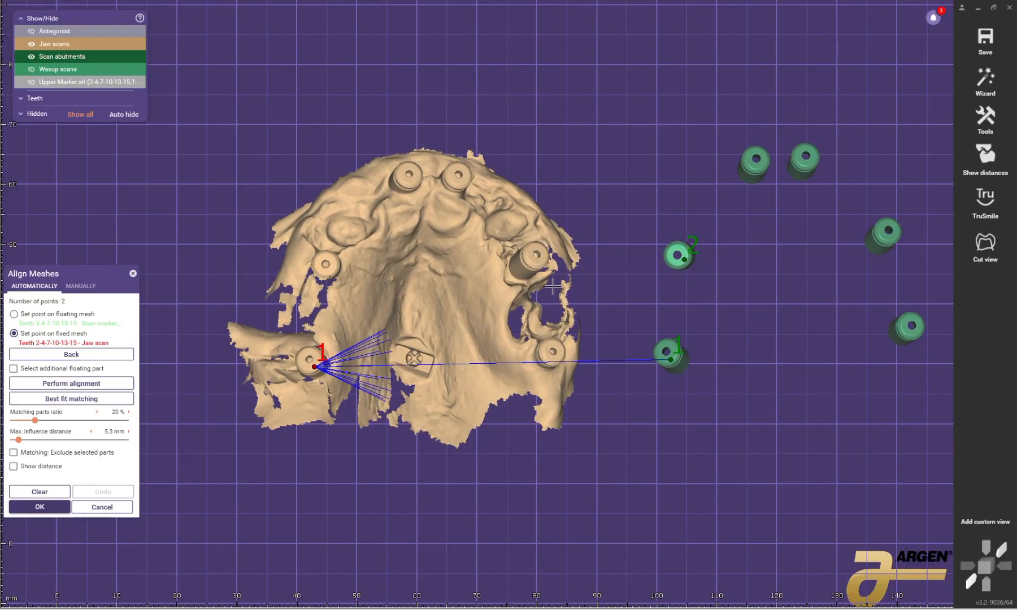
left_click(334, 267)
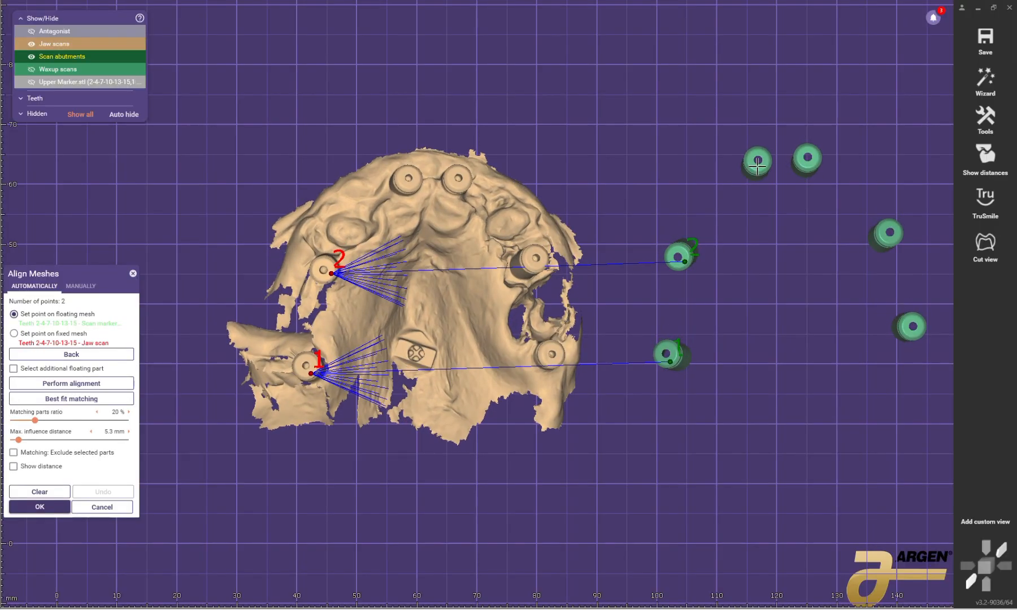
left_click(410, 184)
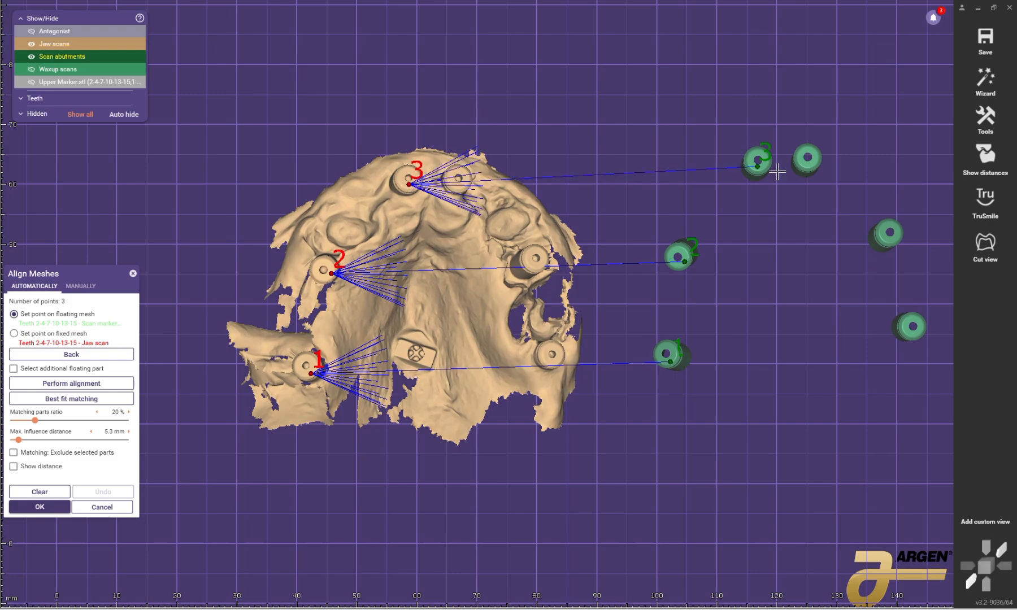
left_click(810, 163)
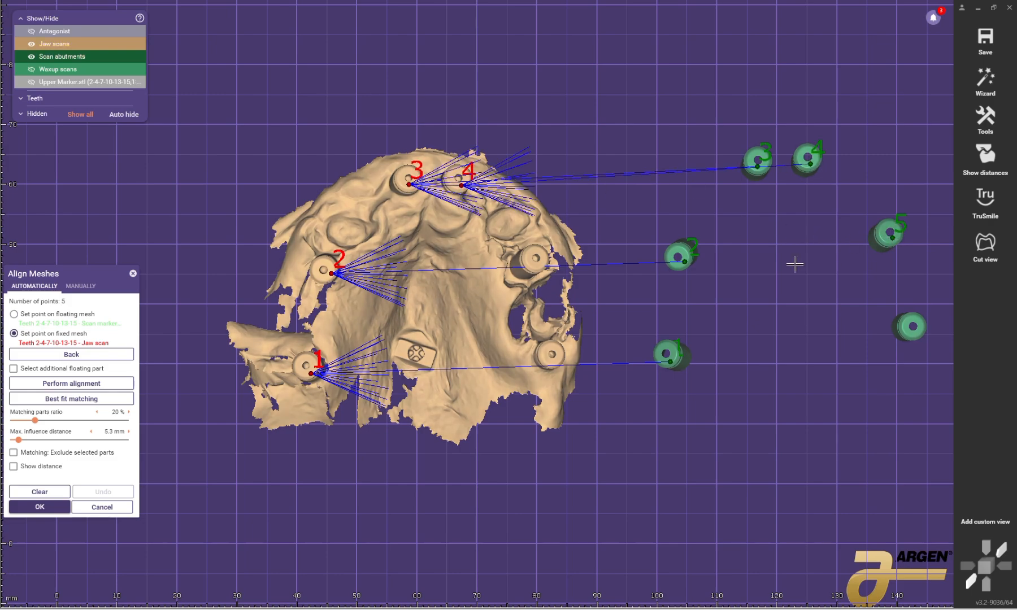
left_click(539, 264)
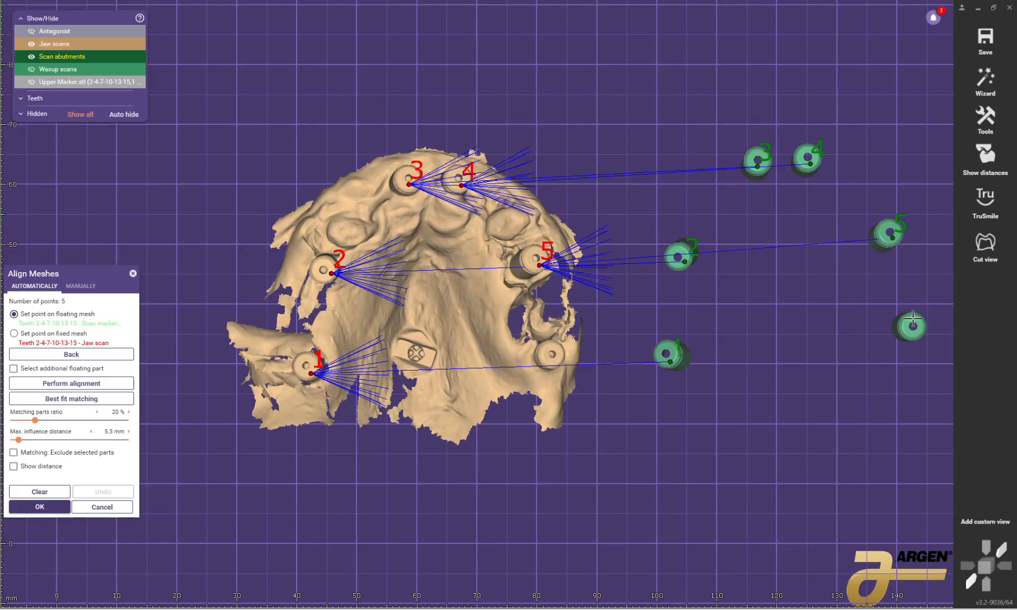
left_click(915, 334)
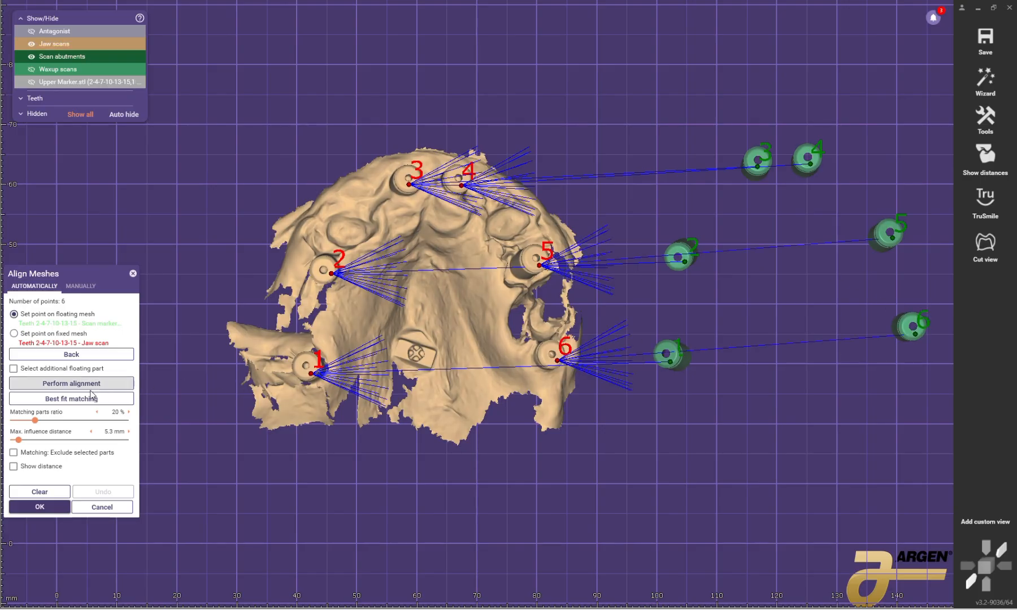
Step: Align the scan abutments by their point pairs, refine with best fit matching, show the distance map, and accept the alignment
scroll(690, 215, "down", 4)
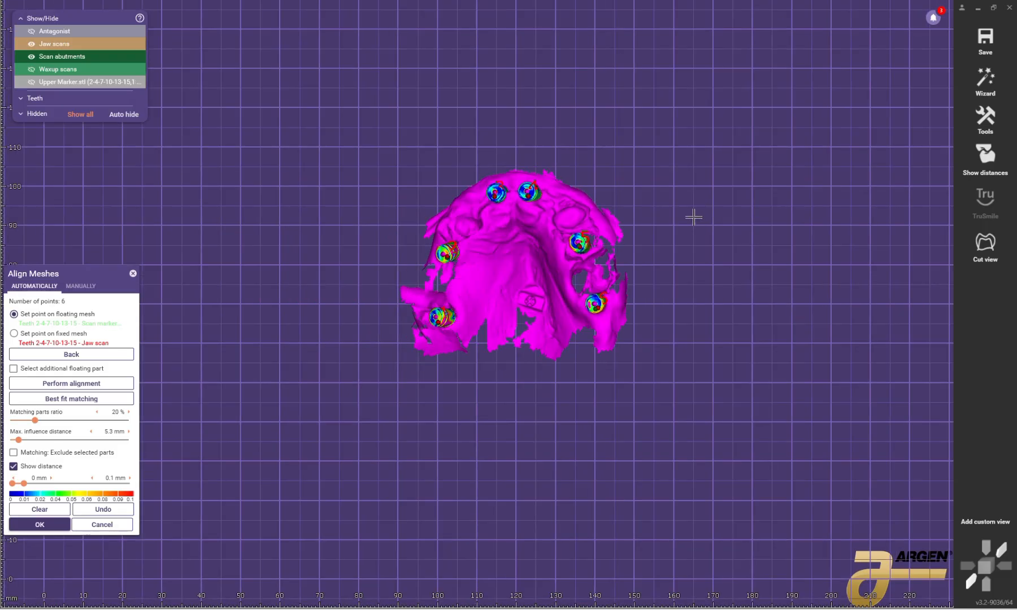
scroll(639, 287, "up", 4)
right_click_drag(640, 287, 631, 312)
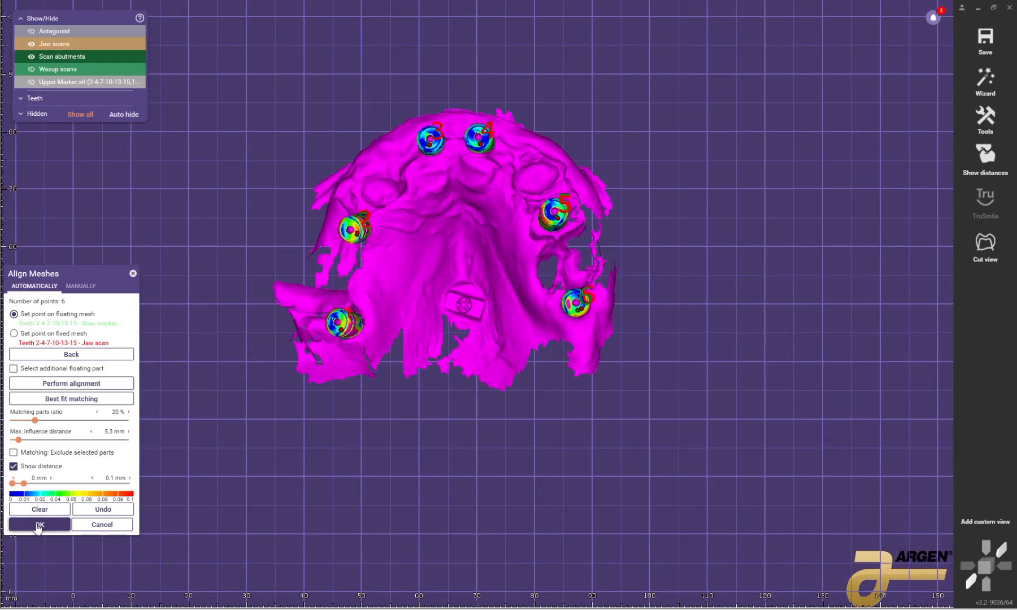
left_click(38, 526)
Step: Start the wizard's Detect Implant Position for tooth 2 with library Micron_Mapper, MM Split SB 1.4 and Dess 19.018
left_click(986, 79)
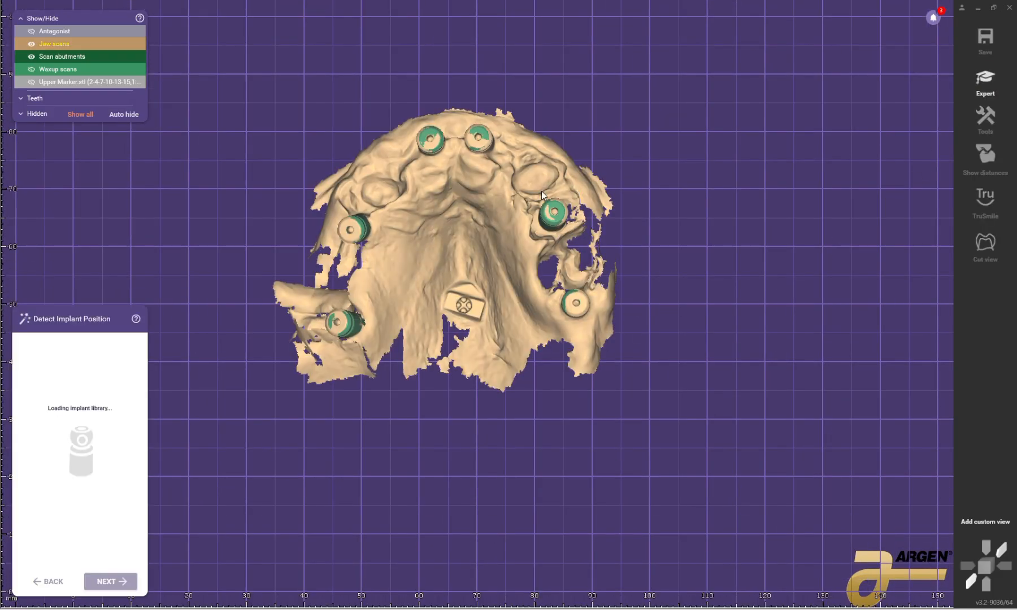
left_click(133, 369)
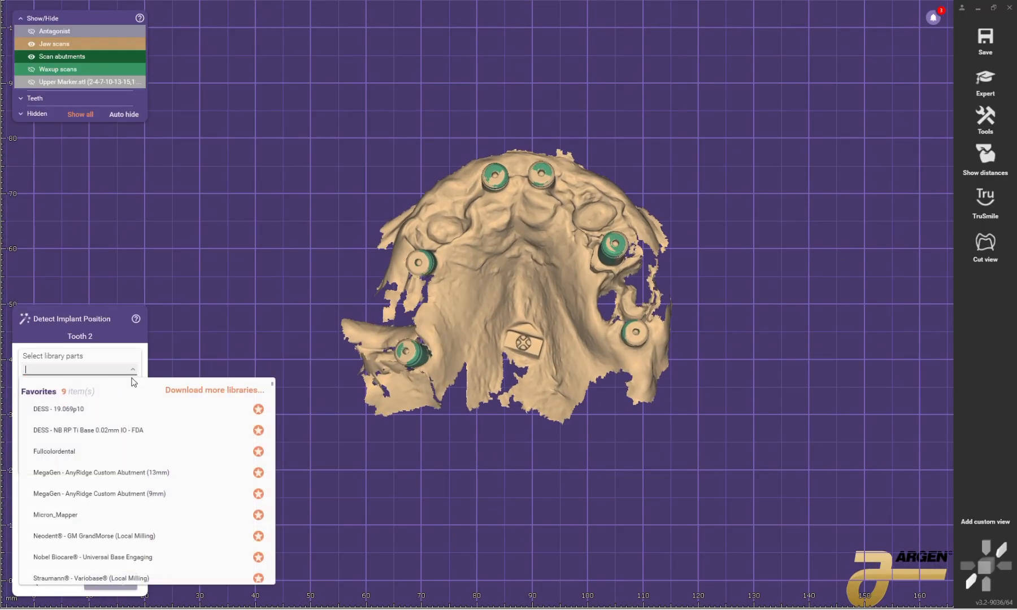
left_click(72, 517)
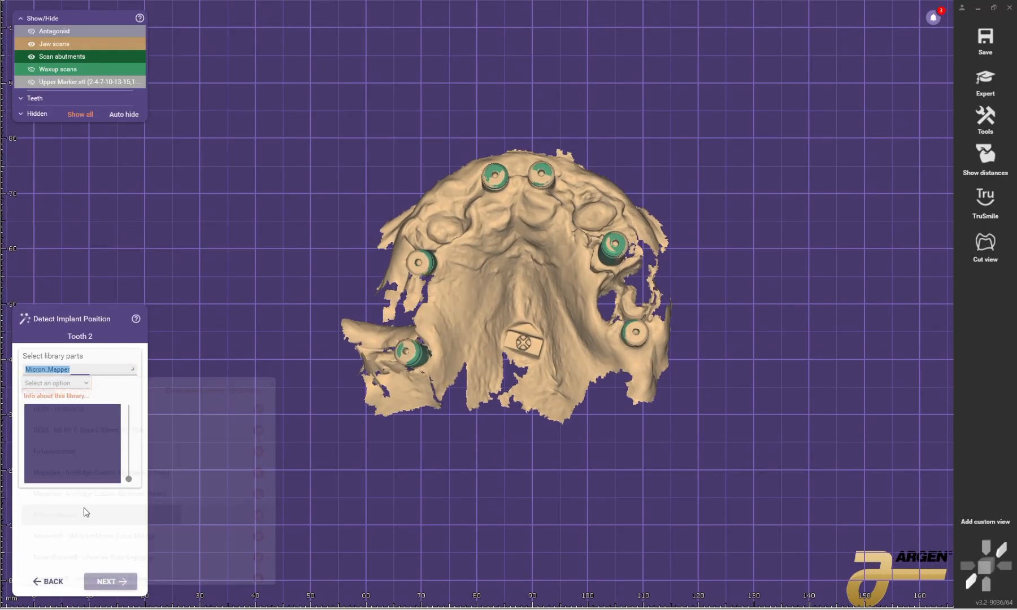
left_click(77, 384)
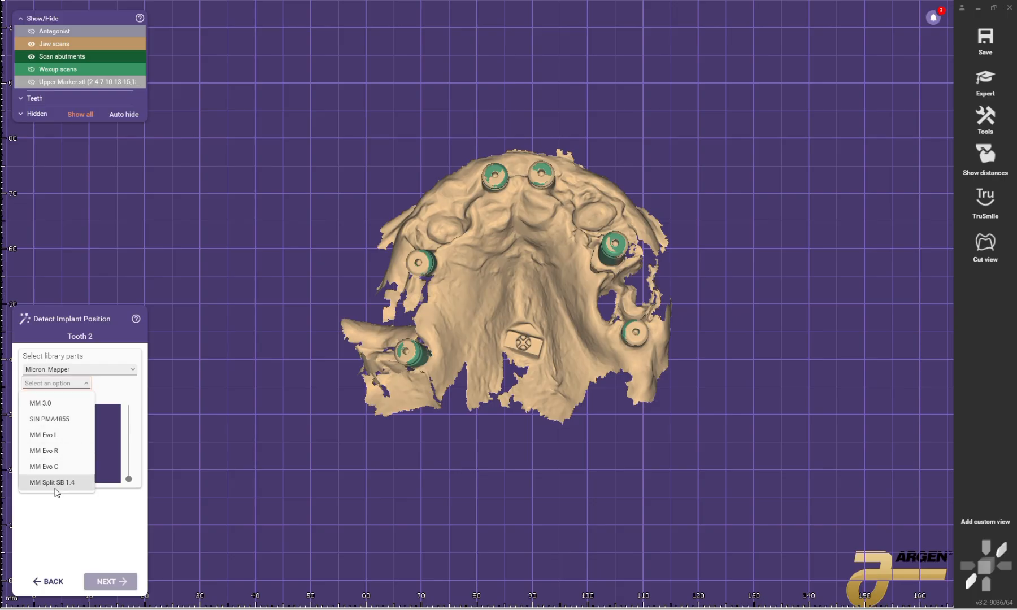
left_click(45, 483)
left_click(113, 383)
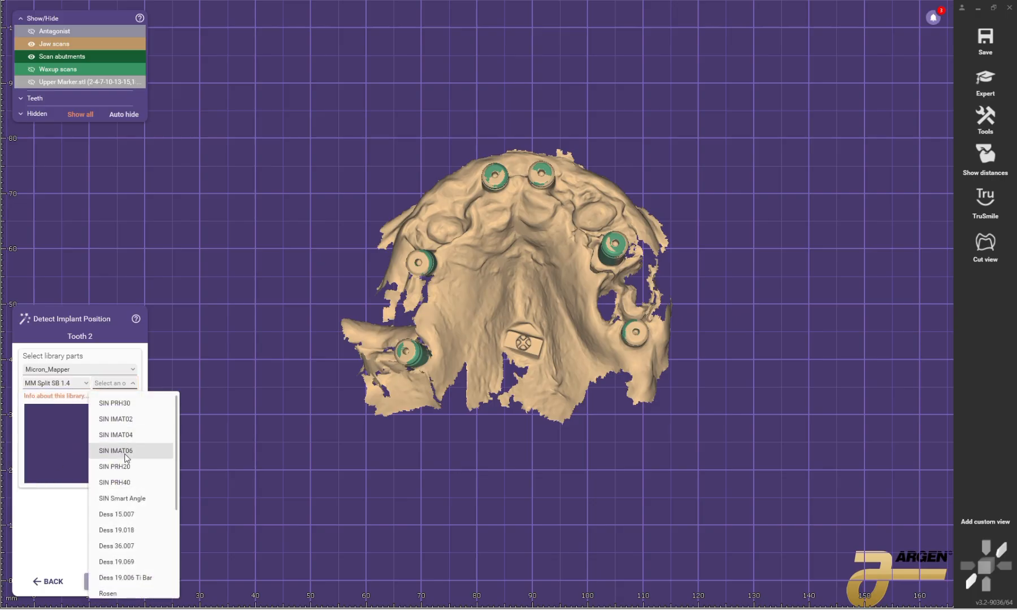
scroll(140, 570, "down", 3)
scroll(144, 470, "up", 1)
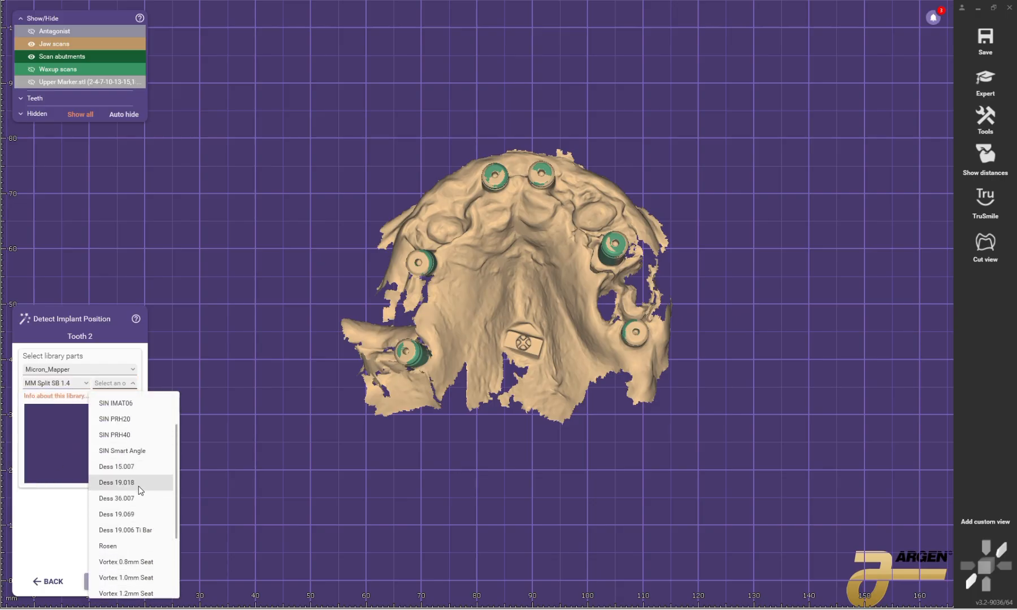
left_click(139, 487)
Step: Hide the jaw scan, detect the tooth 2 implant position on its scan abutment, and accept the match
left_click(438, 399)
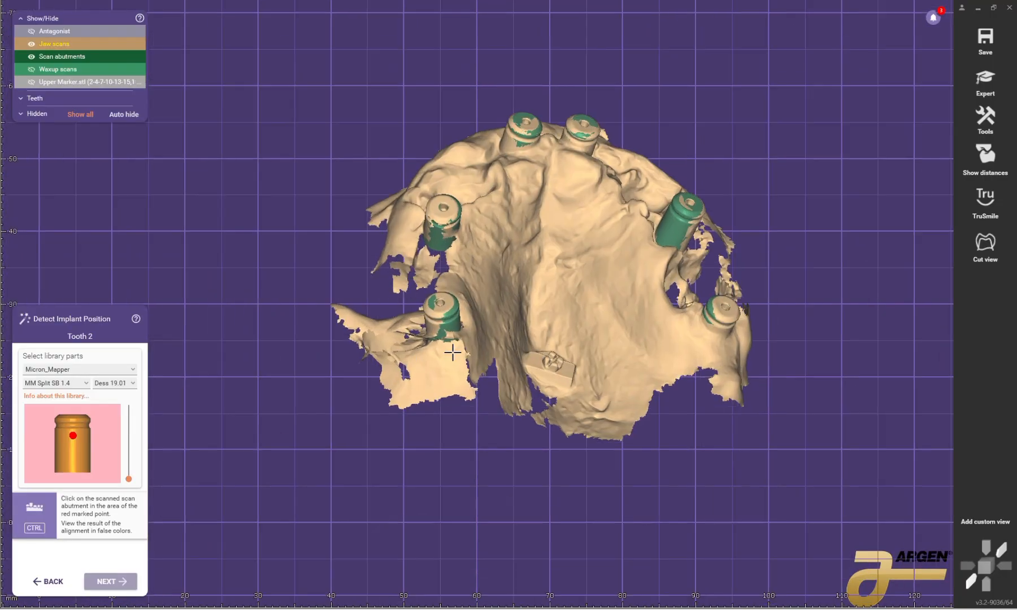
middle_click(493, 317, "ctrl")
right_click_drag(494, 317, 438, 302)
scroll(426, 314, "up", 1)
left_click(412, 313)
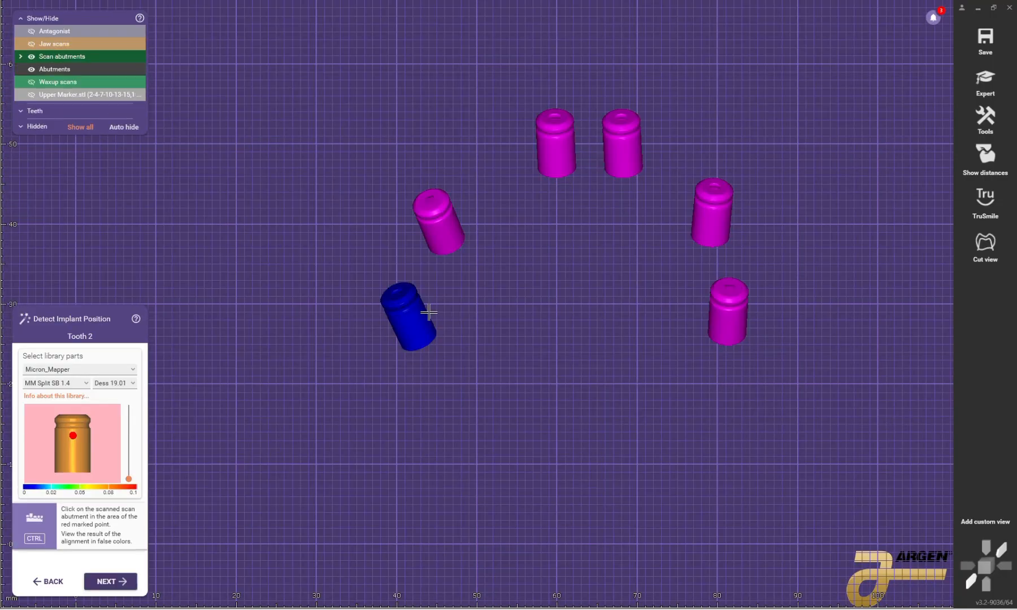
left_click(112, 582)
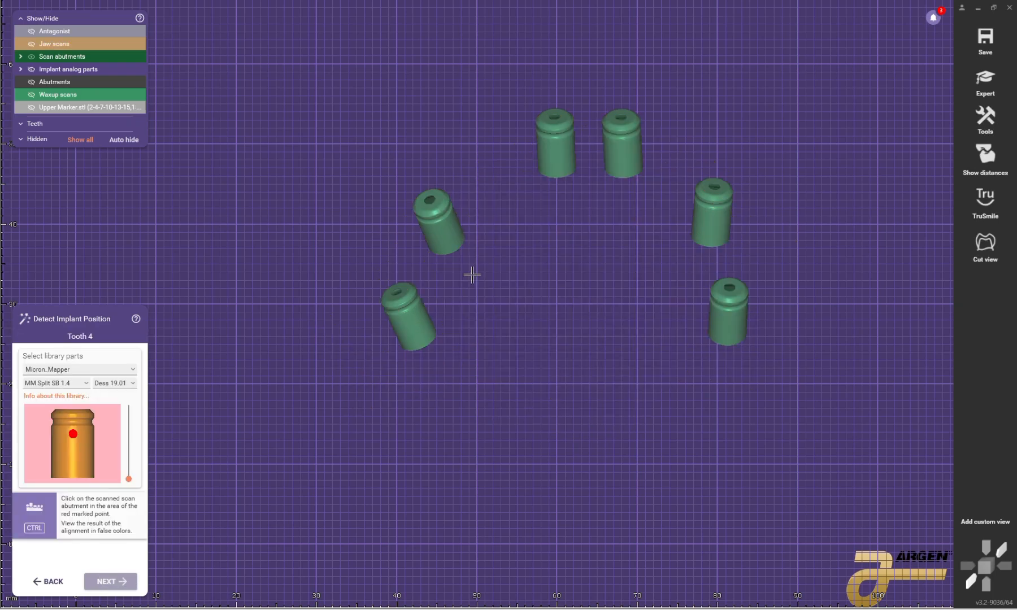
Step: Detect and accept the implant positions for teeth 4 and 7 on their scan abutments
left_click(449, 227)
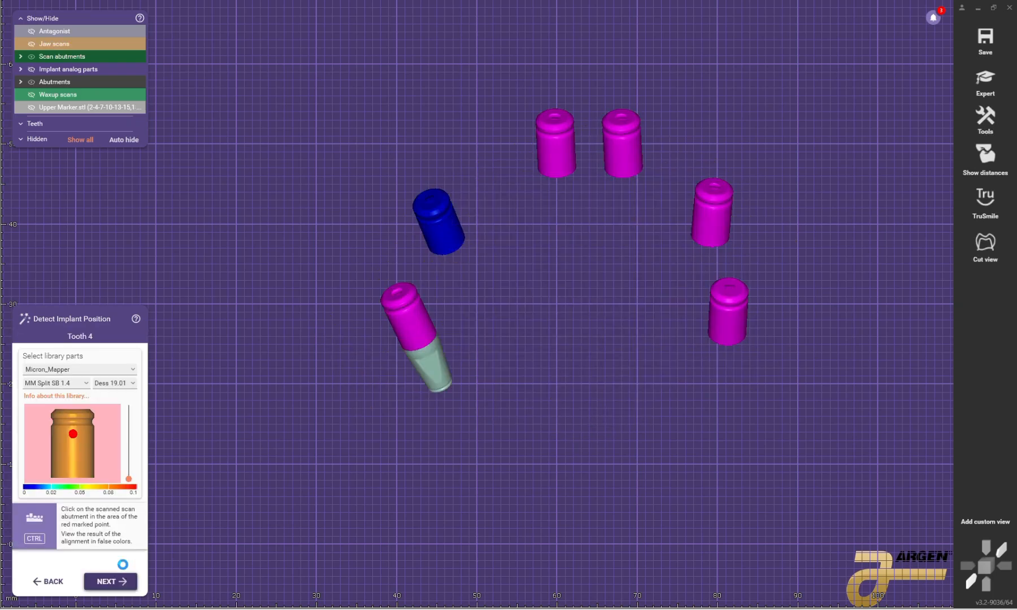
left_click(119, 579)
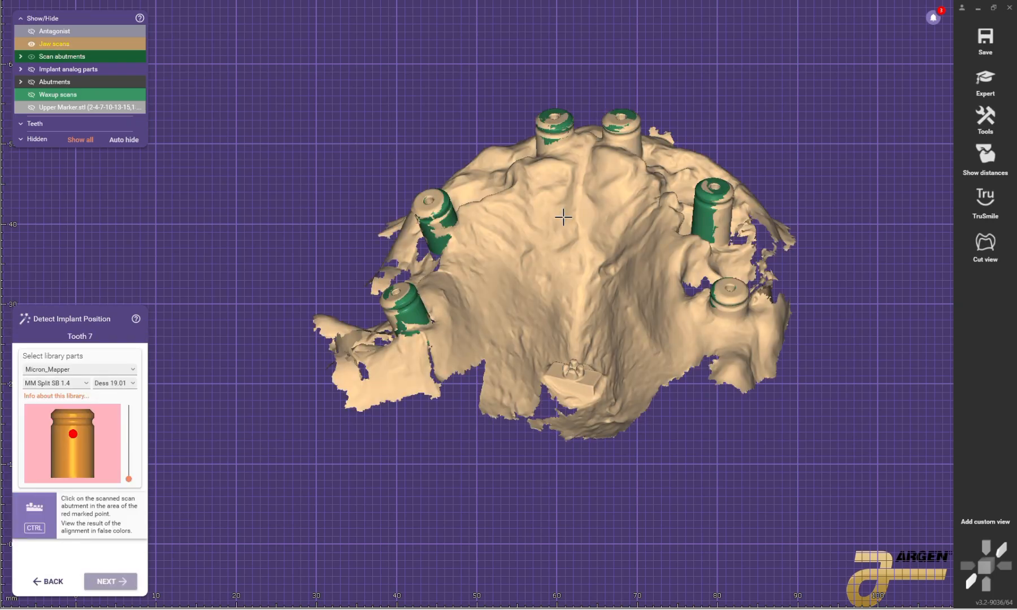
left_click(553, 139)
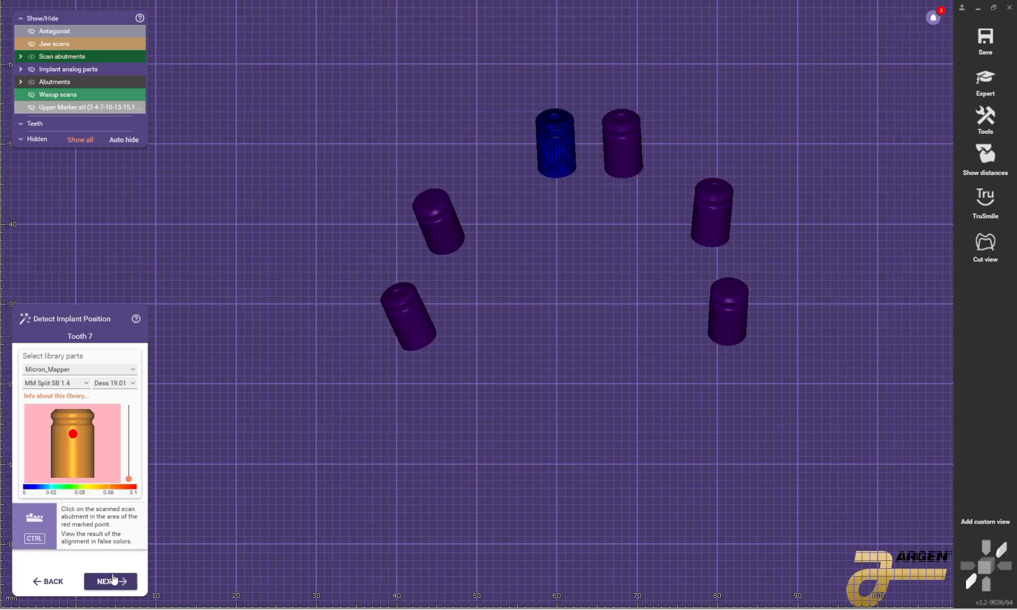
left_click(113, 580)
Step: Detect and accept the implant positions for teeth 10, 13 and 15 on their scan abutments
left_click(625, 147)
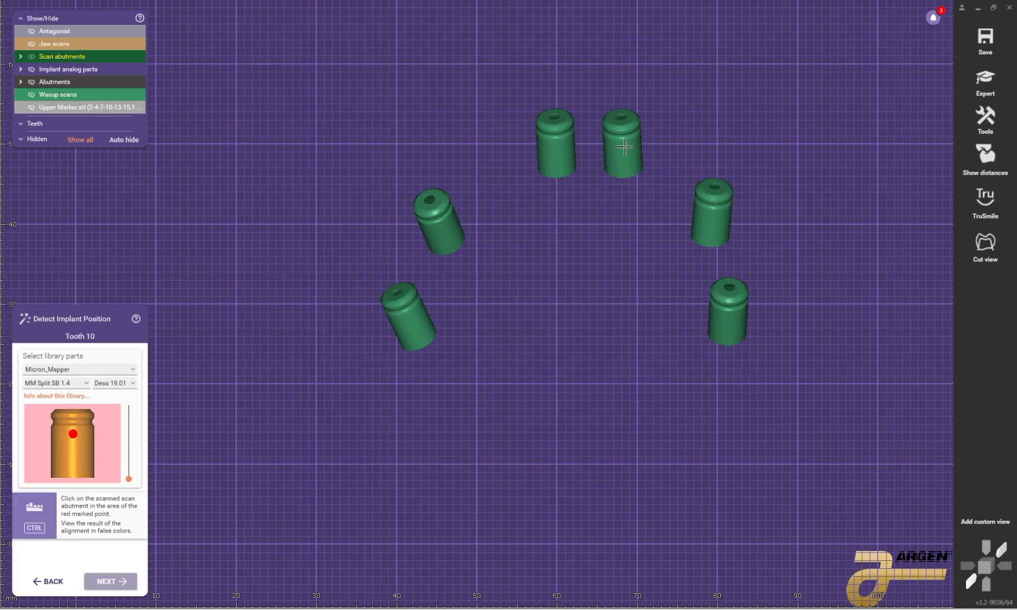
left_click(110, 581)
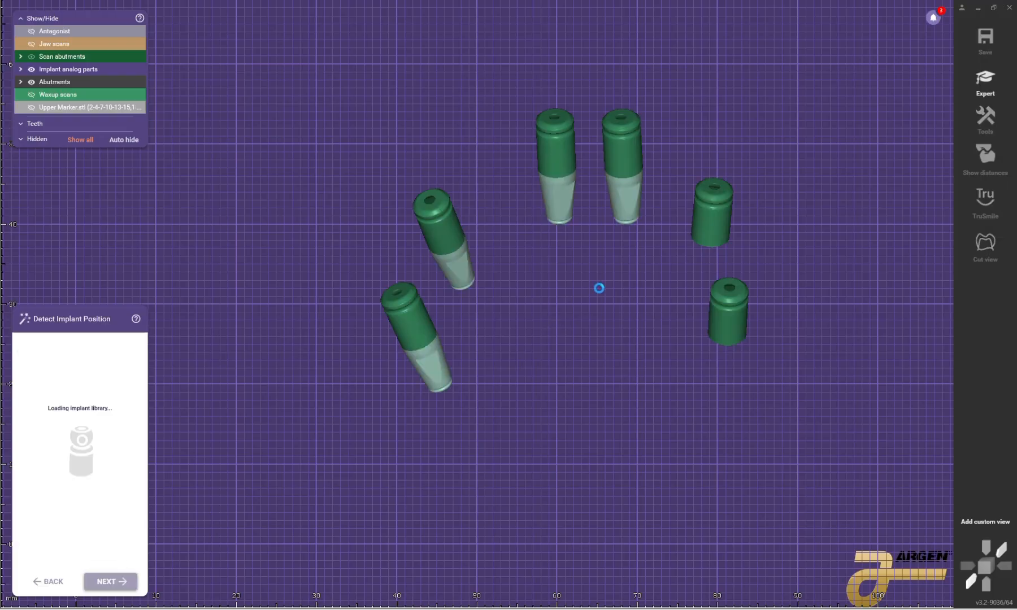
left_click(713, 216)
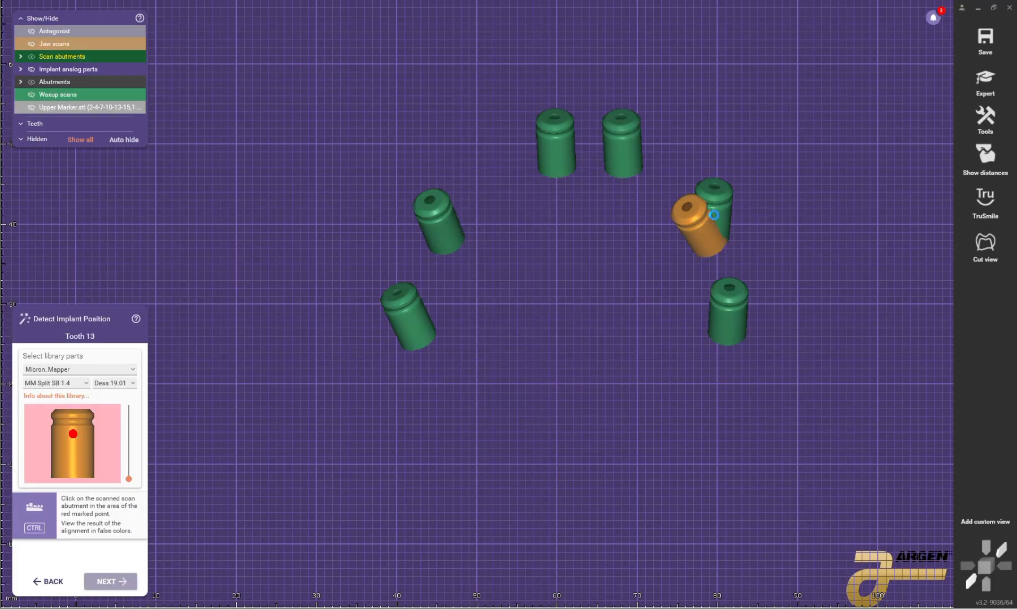
left_click(109, 582)
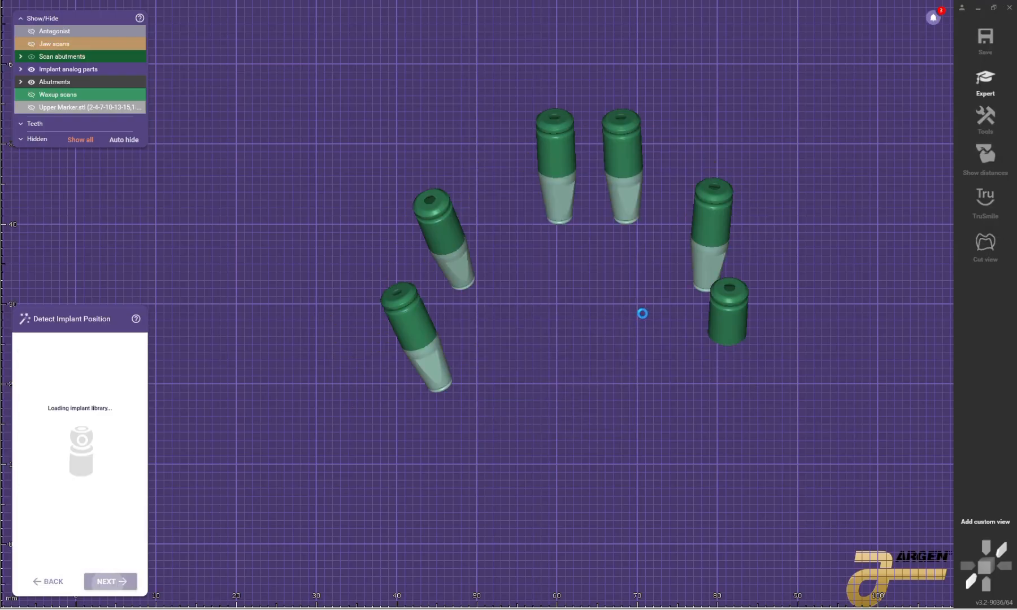
left_click(725, 315)
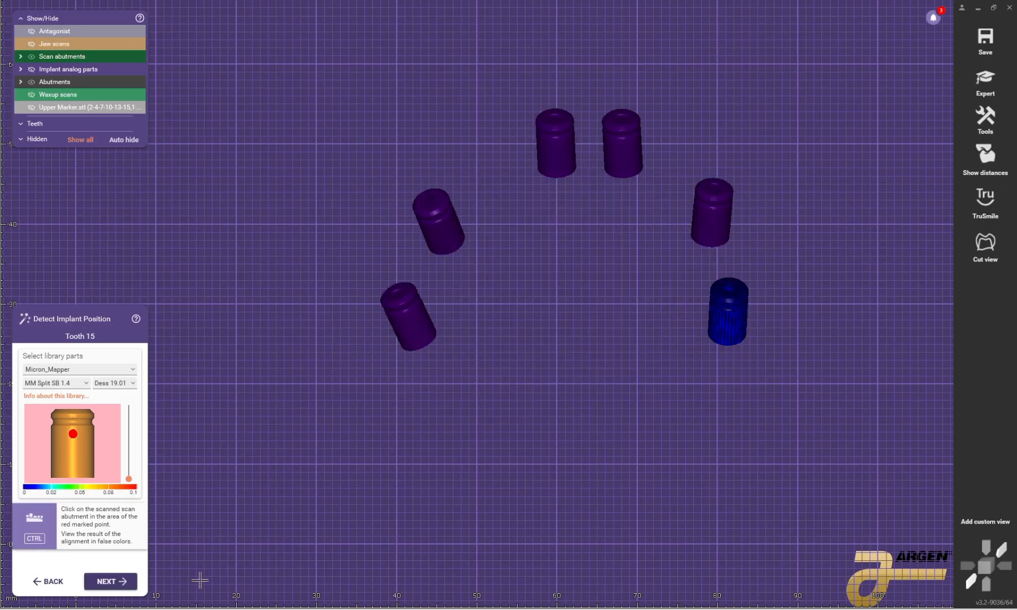
left_click(110, 582)
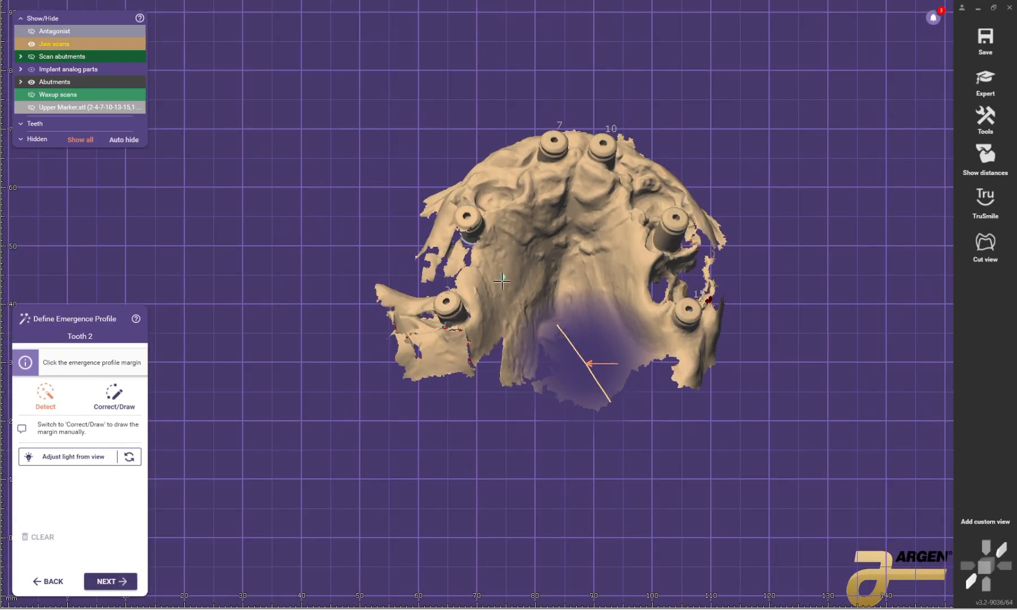
Step: Skip the emergence profile margins for all implant teeth and accept the default abutment bottoms
left_click(124, 581)
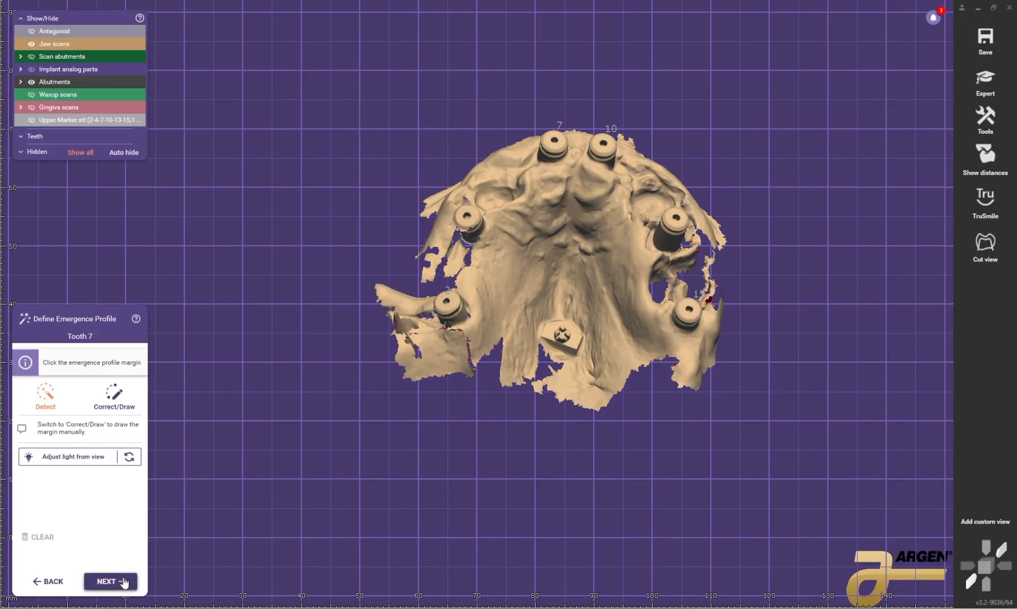
left_click(123, 581)
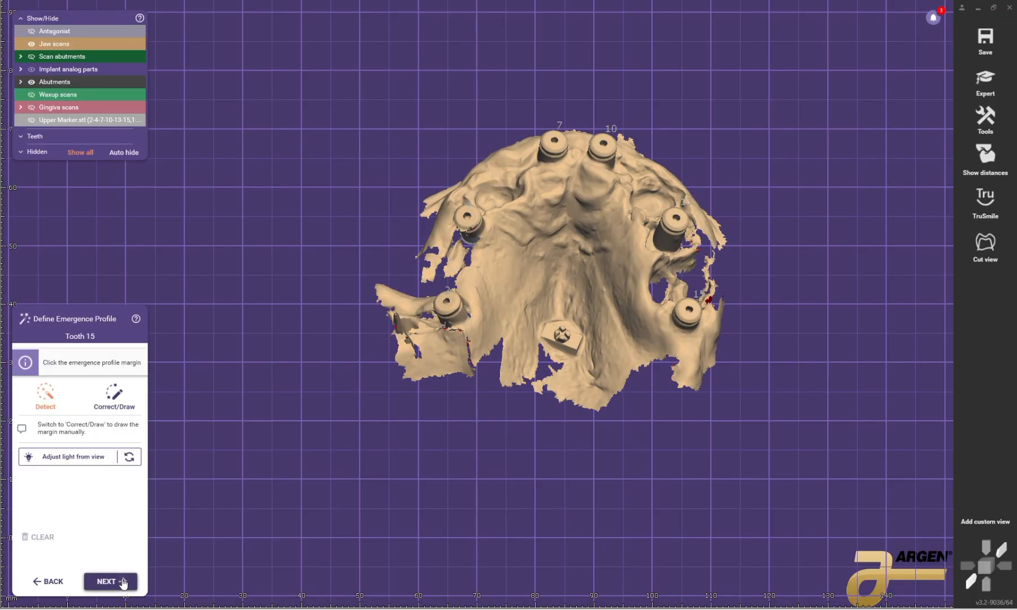
left_click(113, 581)
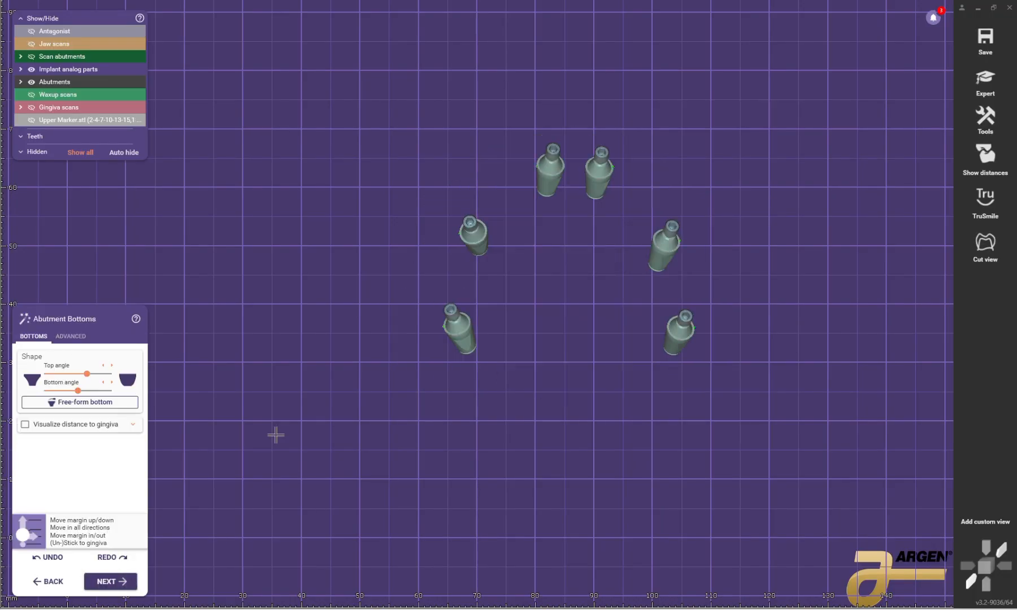
left_click(113, 582)
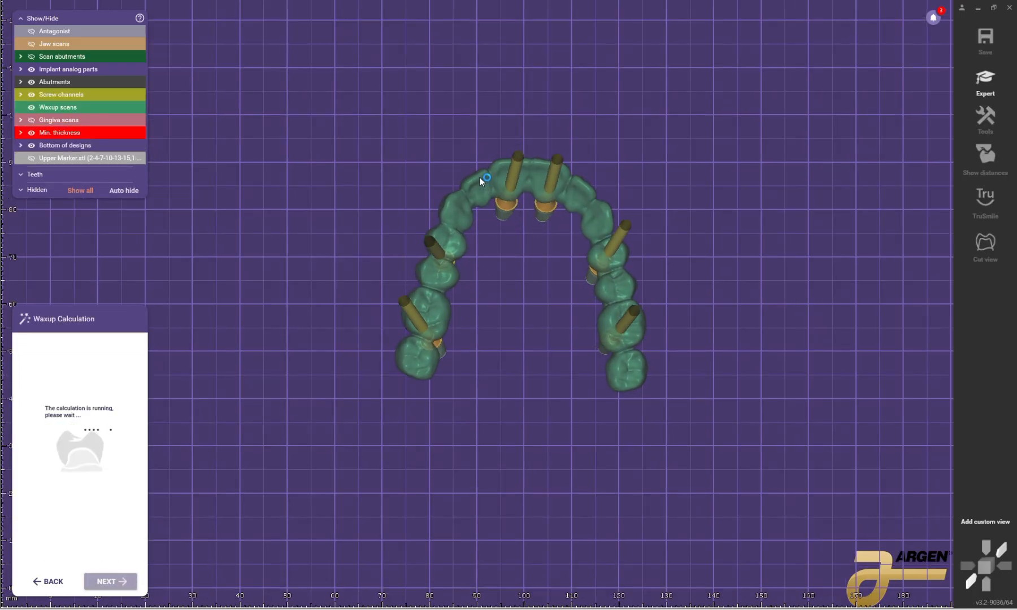
Step: Hide the waxup scan, make the full anatomic design opaque, and show the jaw scan beneath it
scroll(480, 177, "up", 2)
left_click_drag(86, 106, 307, 110)
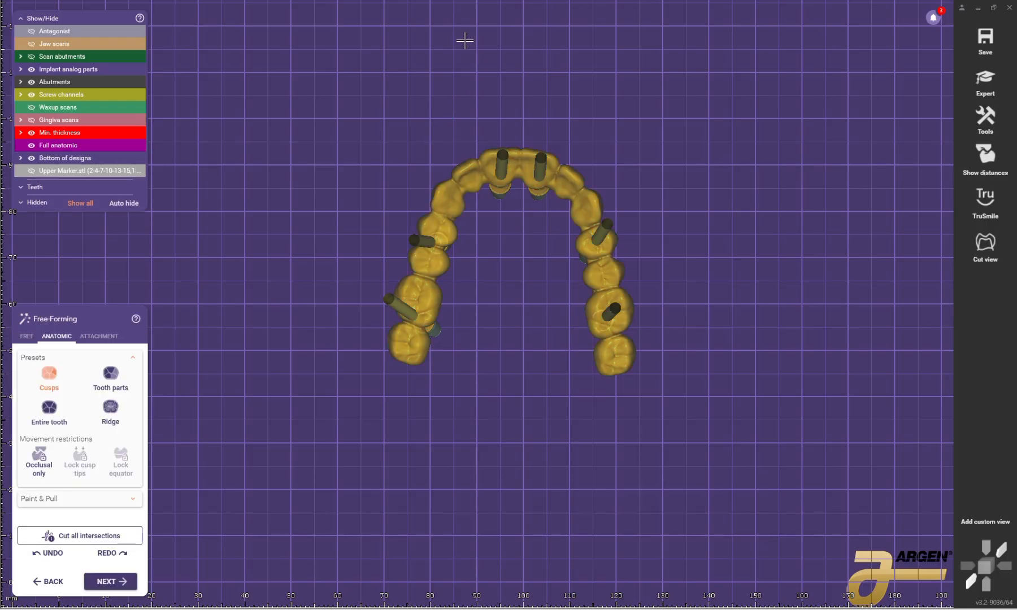
scroll(523, 200, "up", 5)
scroll(479, 218, "down", 2)
mouse_move(511, 231)
right_mouse_down()
mouse_move(463, 238)
mouse_move(509, 231)
right_mouse_up()
Step: Activate the free-form Add/Remove brush and hide the jaw scan to expose the abutment necks
left_click(27, 337)
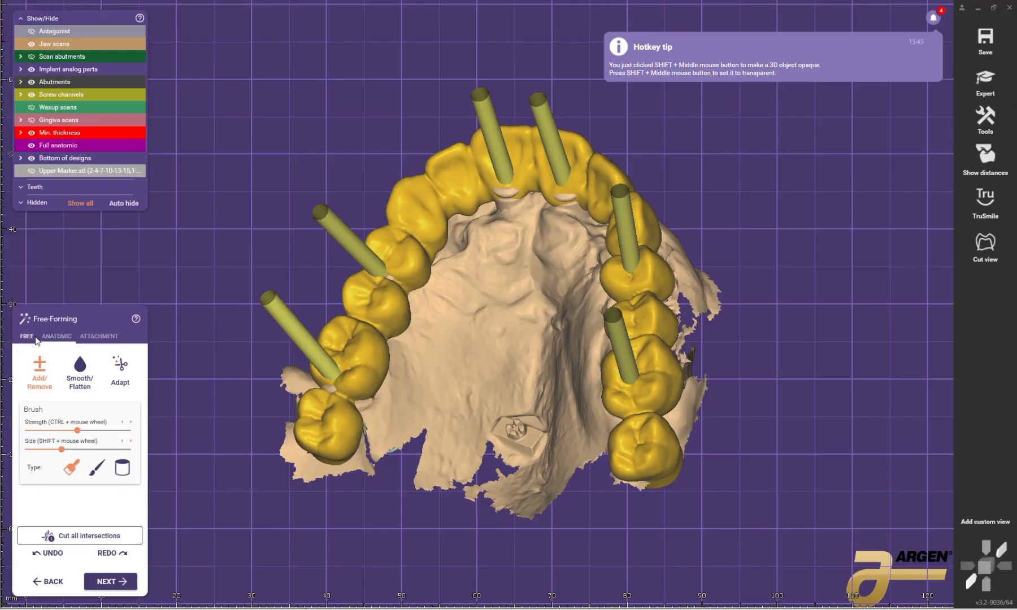
scroll(513, 241, "up", 4)
middle_click(527, 311, "ctrl")
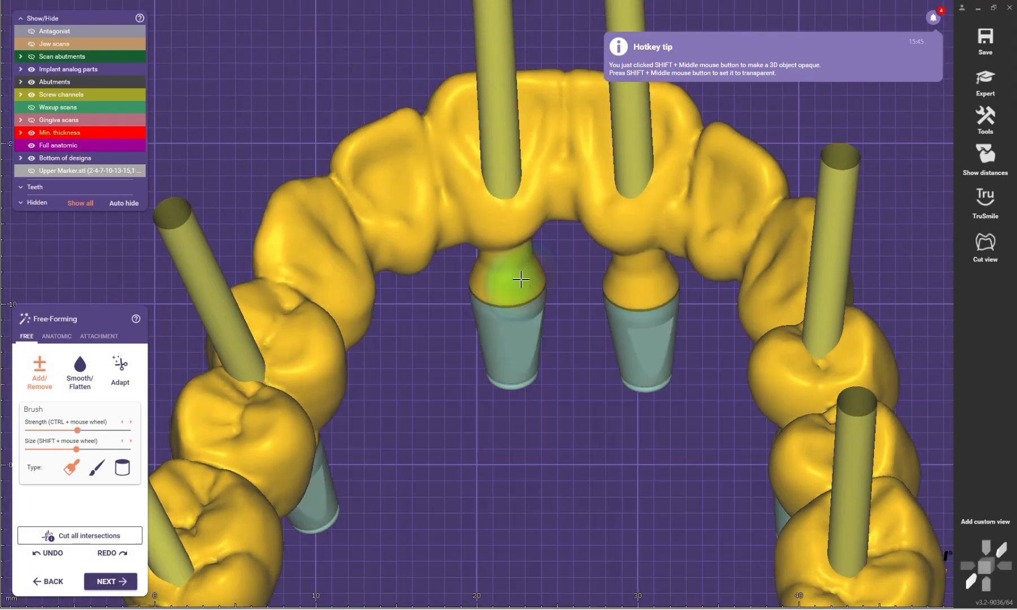
middle_click(495, 232, "ctrl")
right_click_drag(495, 205, 426, 154)
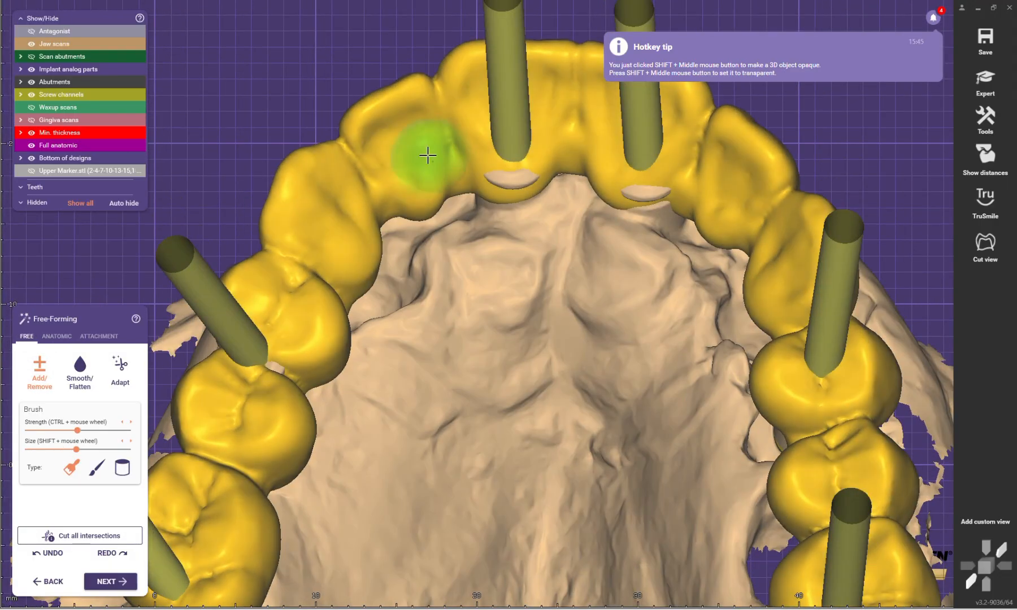
middle_click(452, 255, "ctrl")
left_click(62, 58)
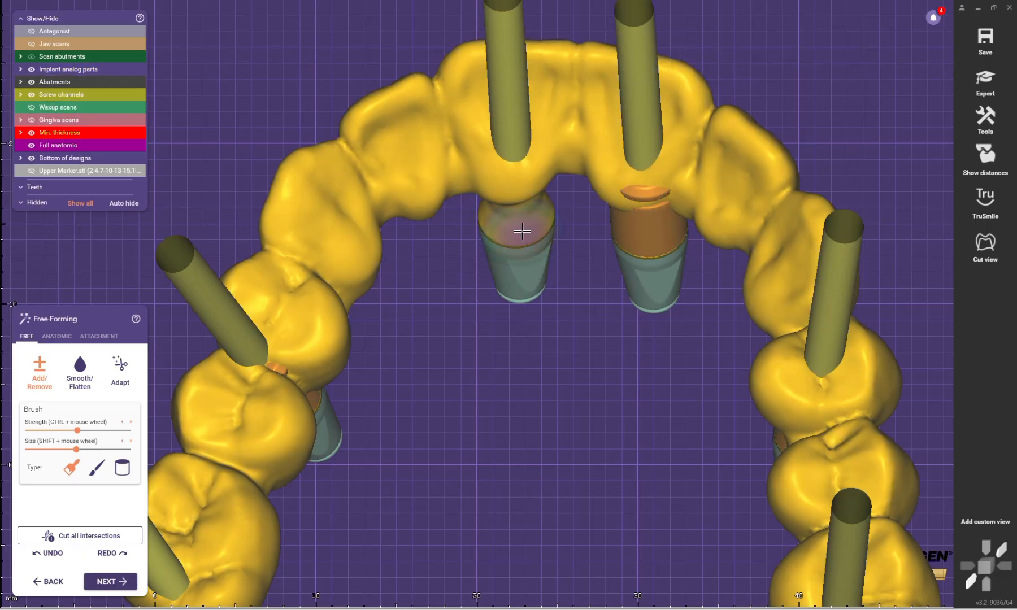
Step: Hide the scan abutments at the two front implants and increase the Add/Remove brush strength and size
middle_click(523, 227, "ctrl")
right_click_drag(597, 241, 642, 206)
middle_click(627, 236, "ctrl")
scroll(627, 236, "up", 1, "ctrl")
scroll(627, 236, "up", 2, "shift")
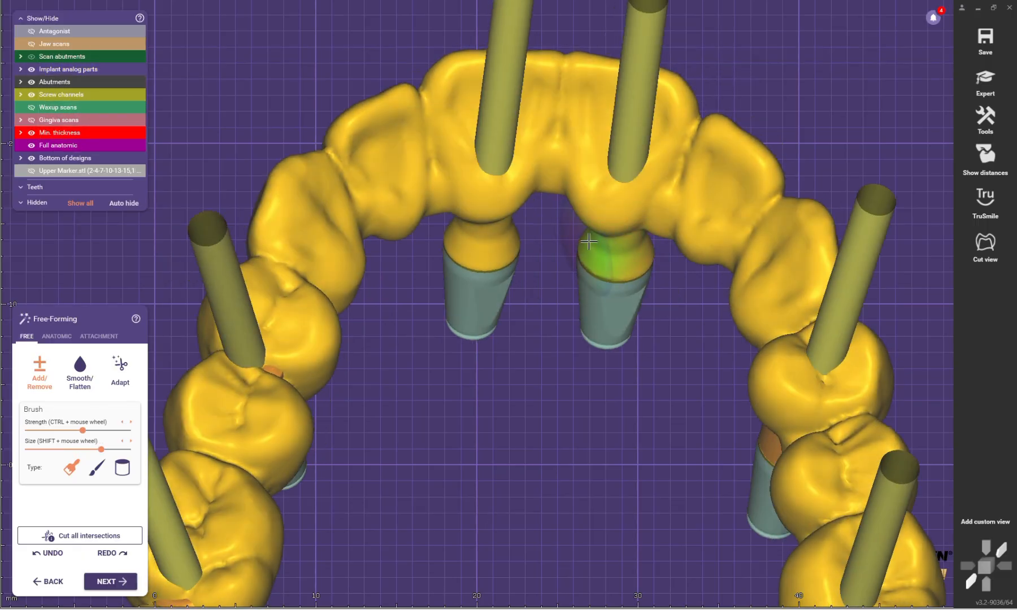
Step: Hide the scan abutments at teeth 4 and 2 and slightly reduce the brush size
right_click_drag(375, 209, 456, 172)
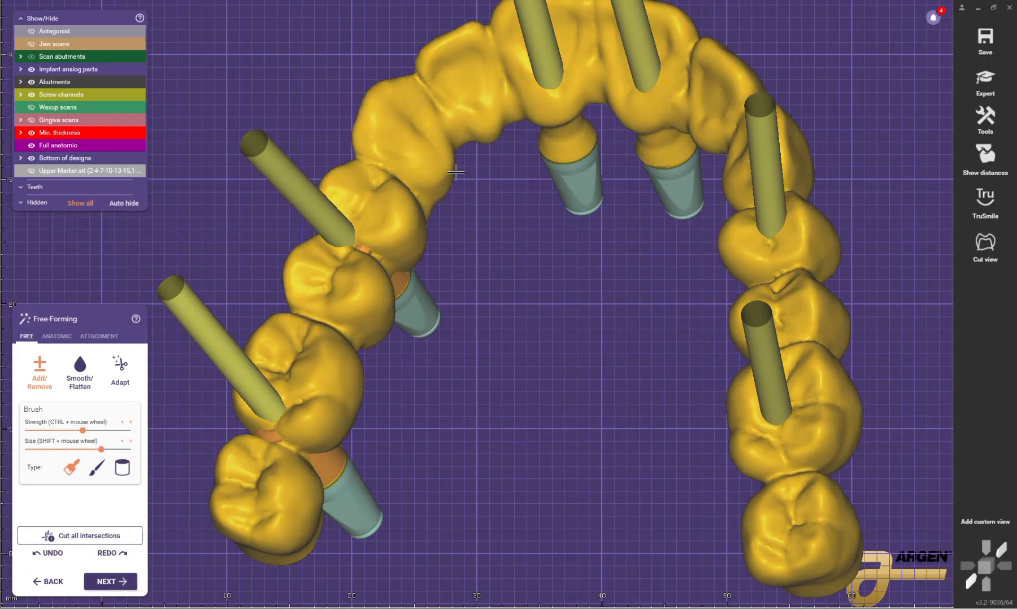
scroll(362, 249, "down", 1, "shift")
scroll(395, 271, "up", 3)
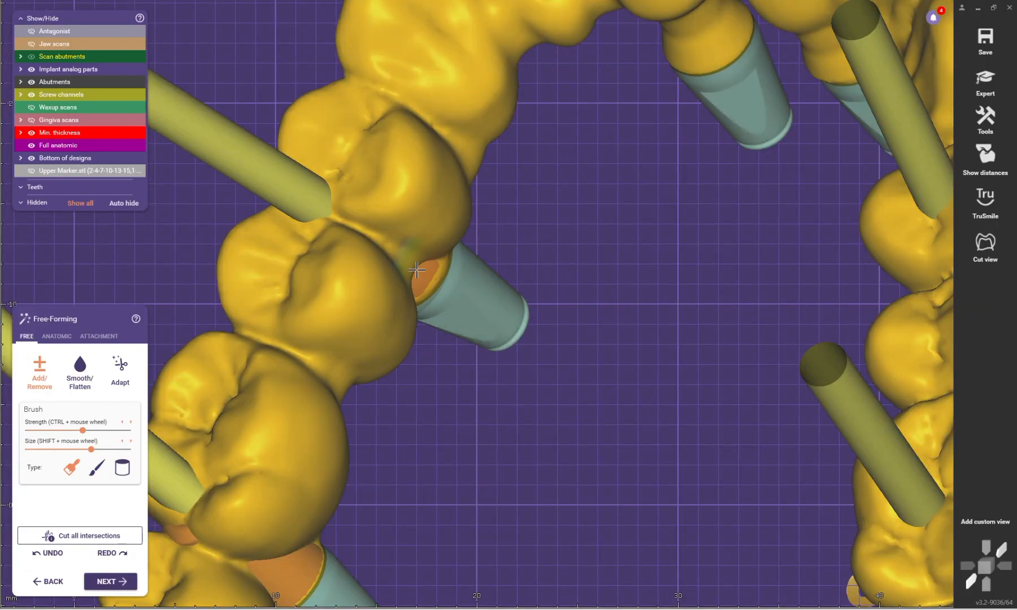
scroll(417, 271, "down", 3)
middle_click(404, 195, "ctrl")
scroll(438, 359, "down", 2)
scroll(398, 347, "up", 3)
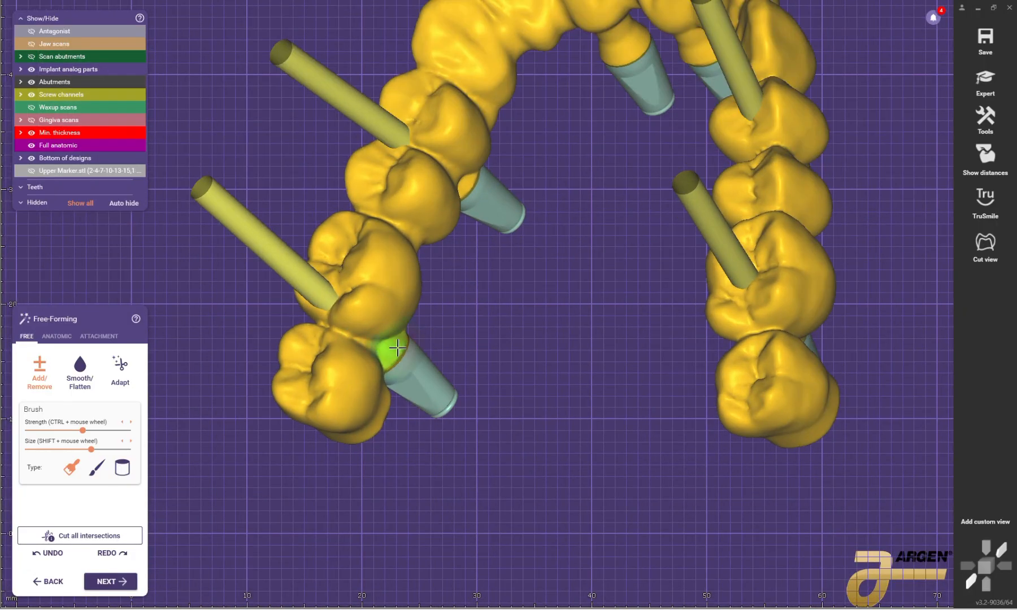
Step: Smooth the design into the abutments at teeth 13 and 15 using Smooth/Flatten with a larger brush
scroll(398, 348, "down", 3)
right_click_drag(518, 166, 522, 140)
scroll(628, 158, "up", 2)
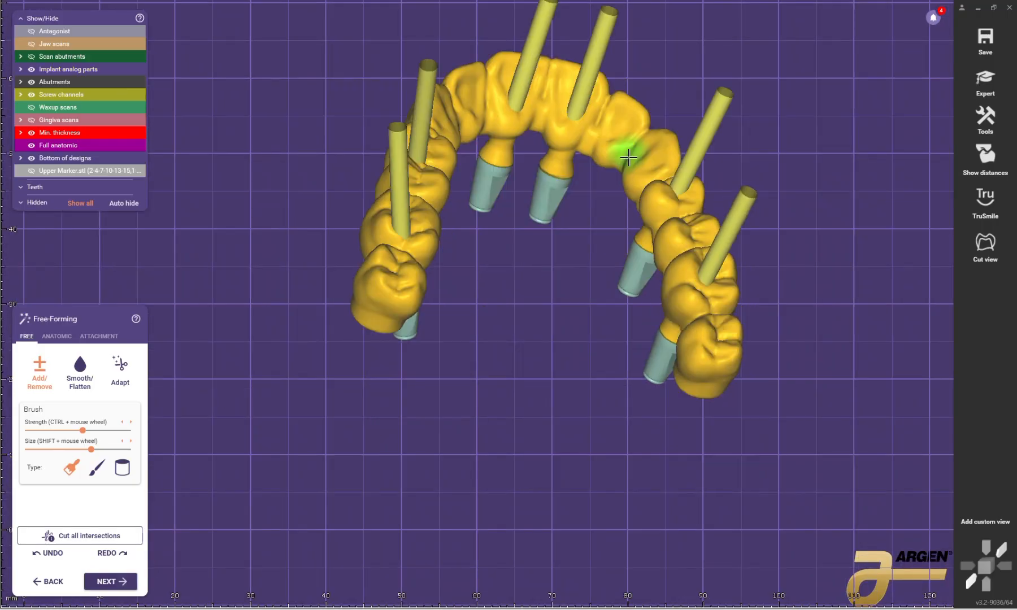
scroll(628, 158, "up", 2)
key("ctrl")
scroll(623, 372, "up", 1, "shift")
scroll(623, 371, "up", 1)
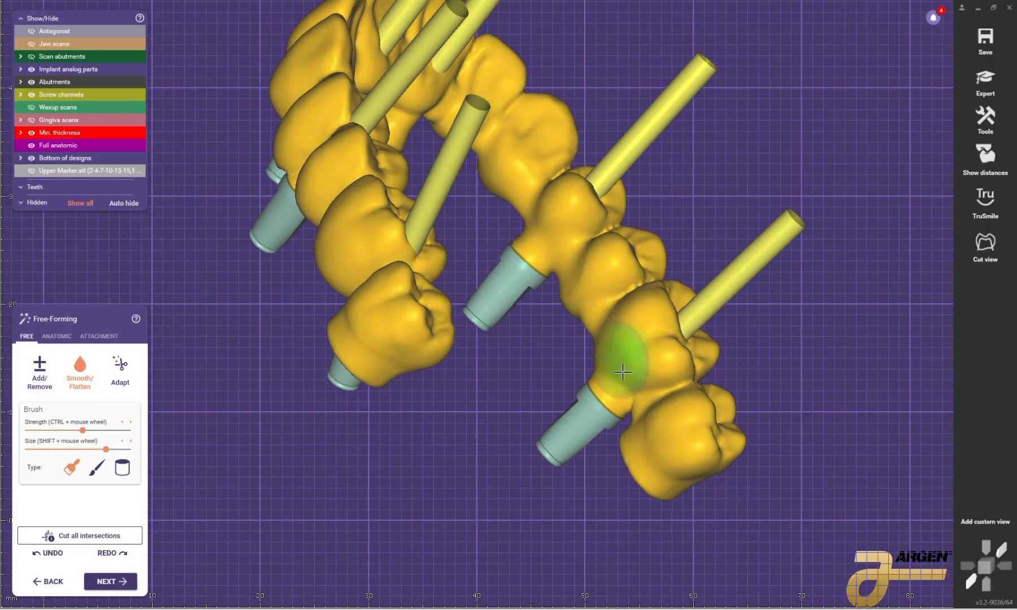
Step: Smooth the remaining abutment transitions around the arch with a smaller brush and return to Add/Remove
scroll(623, 372, "down", 3)
right_click_drag(617, 402, 558, 294)
scroll(558, 294, "up", 3)
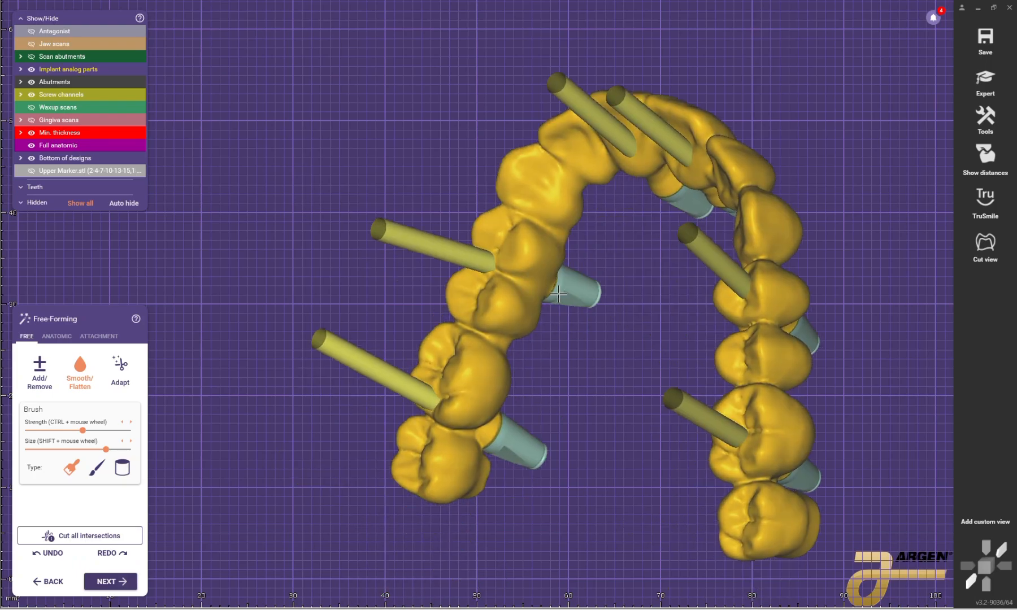
scroll(609, 377, "down", 3)
right_click_drag(608, 377, 611, 373)
scroll(614, 371, "up", 3)
scroll(614, 371, "down", 2, "shift")
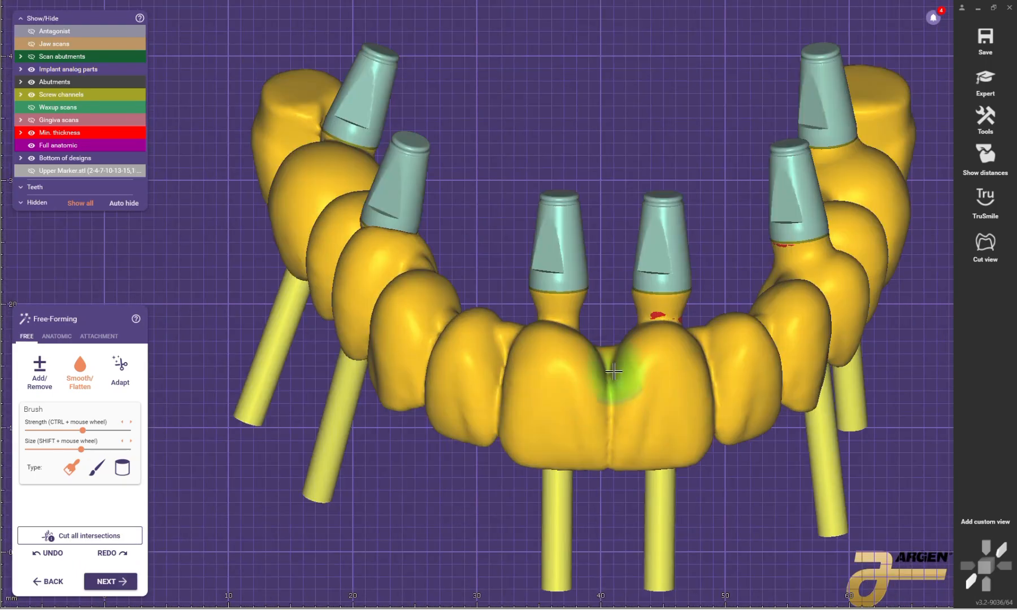
scroll(500, 337, "down", 3)
right_click_drag(501, 337, 525, 304)
scroll(524, 305, "up", 3)
key("ctrl")
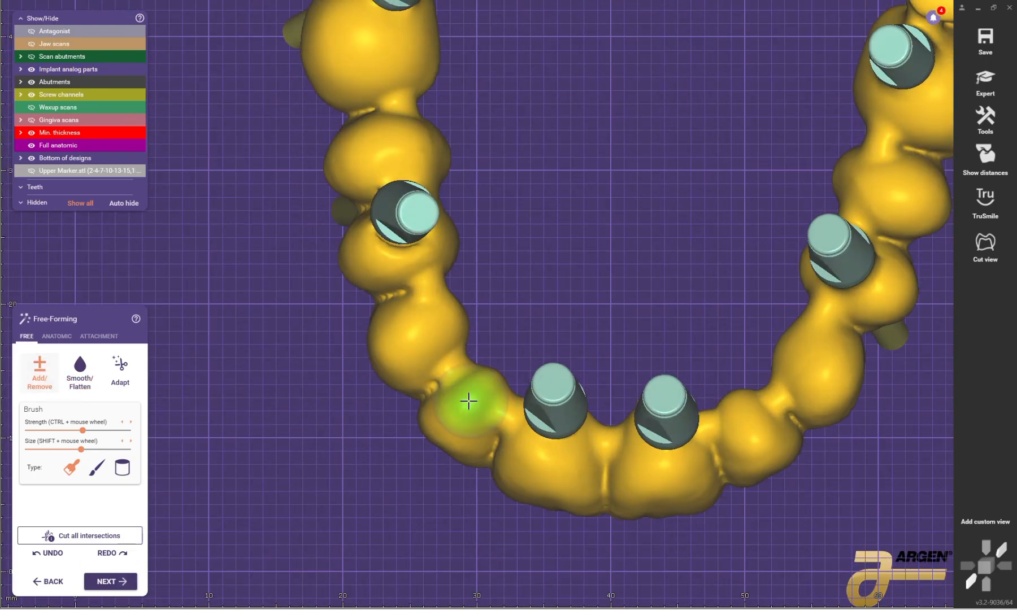
Step: Show the jaw scan, examine how the design sits on the gingiva, and hide the scan again
scroll(449, 315, "down", 3)
left_click(54, 44)
scroll(453, 324, "down", 3)
right_click_drag(452, 373, 522, 302)
scroll(500, 238, "up", 2)
scroll(523, 372, "up", 4)
right_click_drag(498, 459, 327, 418)
left_click(57, 337)
scroll(553, 359, "up", 3)
scroll(554, 359, "down", 4)
right_click_drag(554, 359, 562, 315)
left_click(54, 44)
scroll(635, 223, "down", 5)
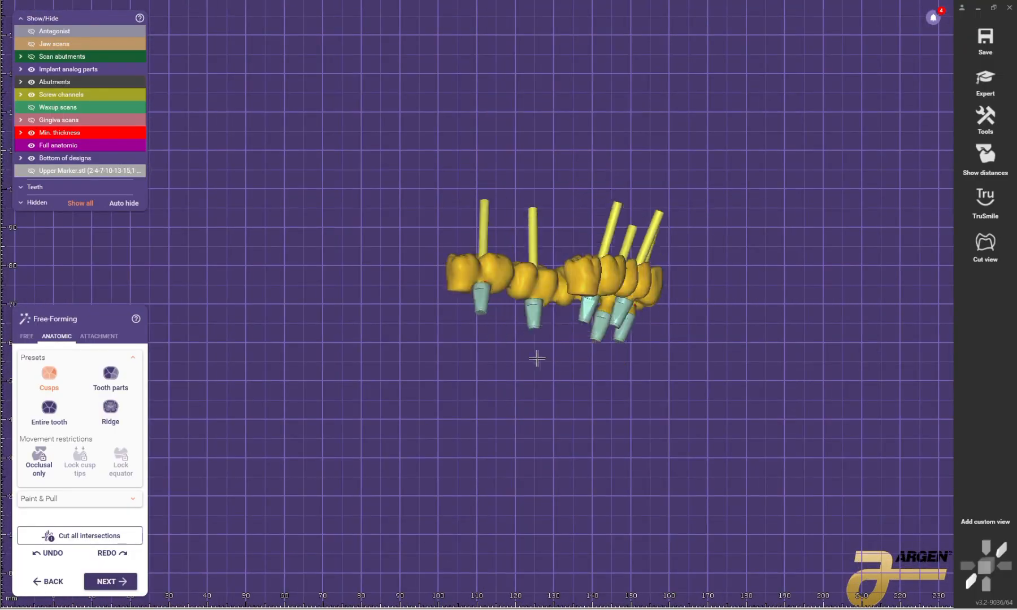
Step: Remove the last molars on both sides and smooth the implant molars into their abutments with the largest Smooth/Flatten brush
left_click(25, 339)
right_click_drag(627, 249, 633, 316)
scroll(393, 274, "up", 5)
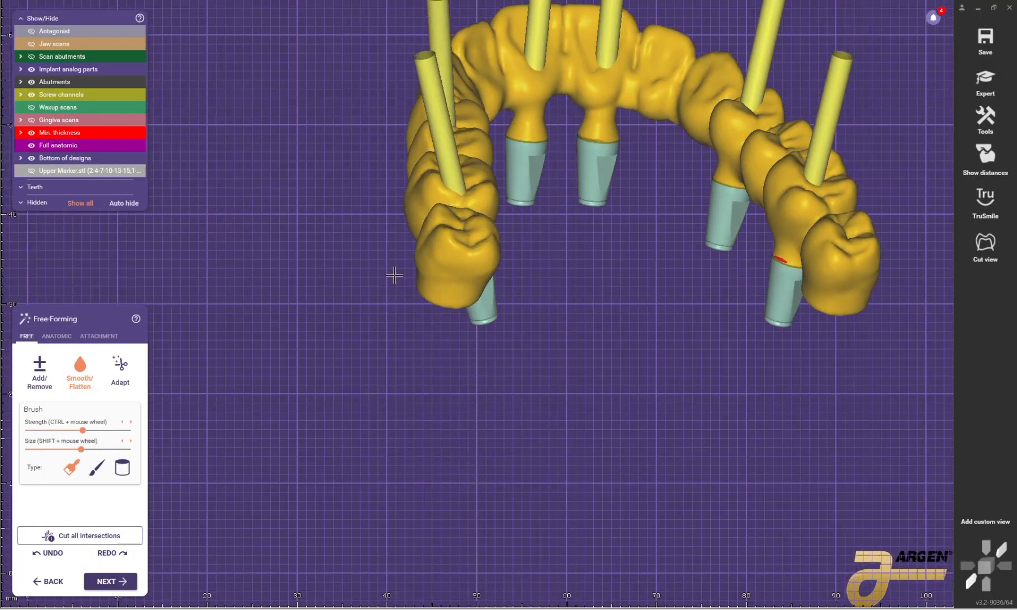
scroll(445, 273, "up", 1)
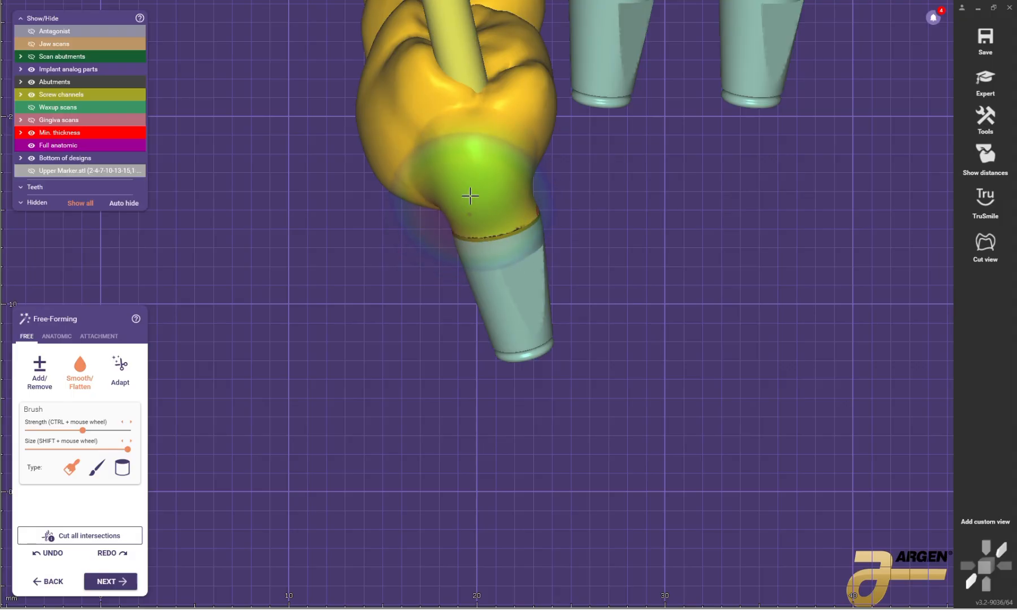
scroll(368, 304, "down", 5)
scroll(695, 241, "up", 4)
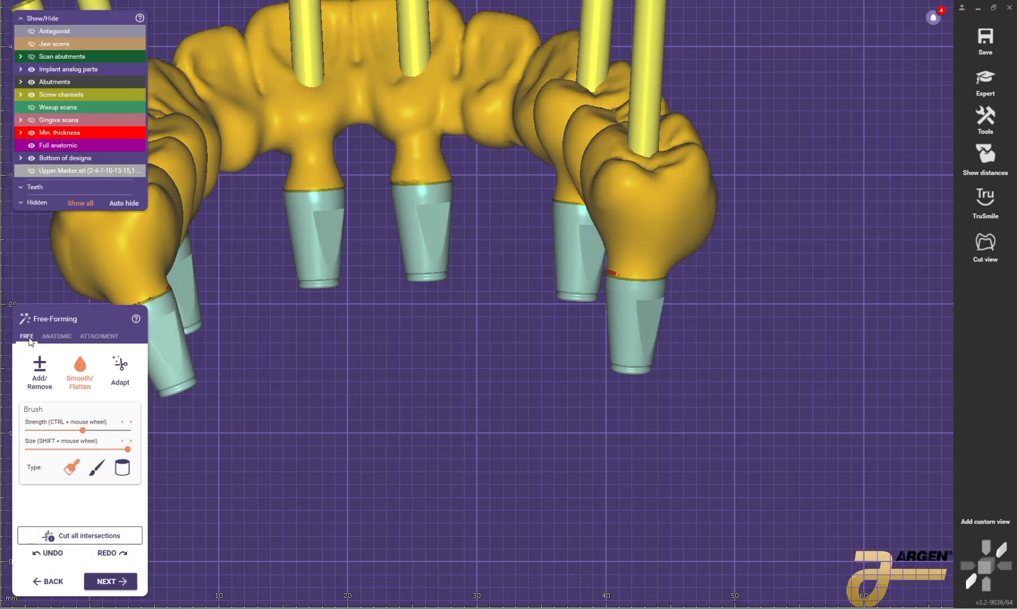
Step: Add material with the Add/Remove brush over the thin spot at the neck of tooth 15
left_click(49, 338)
left_click(27, 338)
left_click(40, 370)
right_click_drag(585, 269, 659, 238)
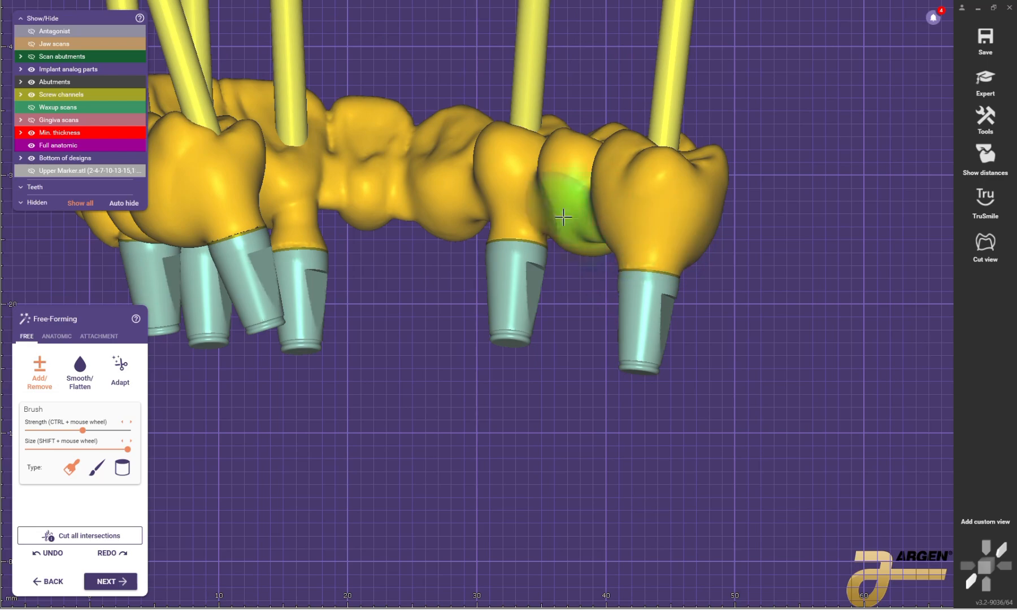
scroll(452, 208, "down", 2)
right_click_drag(490, 287, 504, 259)
scroll(504, 258, "up", 1)
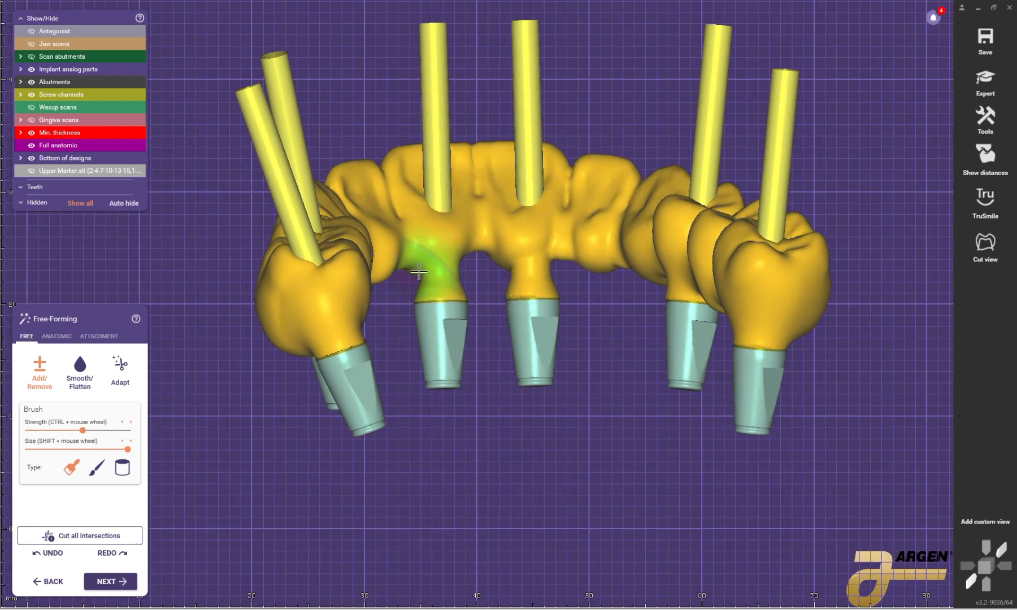
Step: Smooth and build up the palatal side of the tooth 7 abutment neck
scroll(418, 270, "up", 3)
right_click_drag(412, 261, 345, 277)
right_click_drag(265, 348, 226, 348)
scroll(226, 351, "down", 2)
left_click(82, 380)
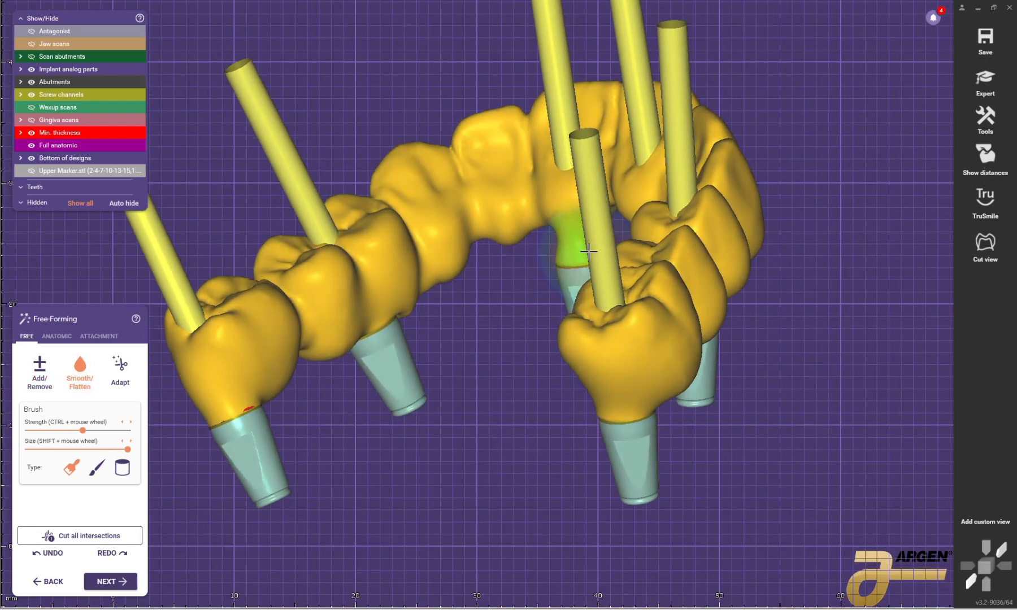
right_click_drag(588, 252, 422, 288)
left_click(40, 372)
left_click_drag(506, 220, 499, 252)
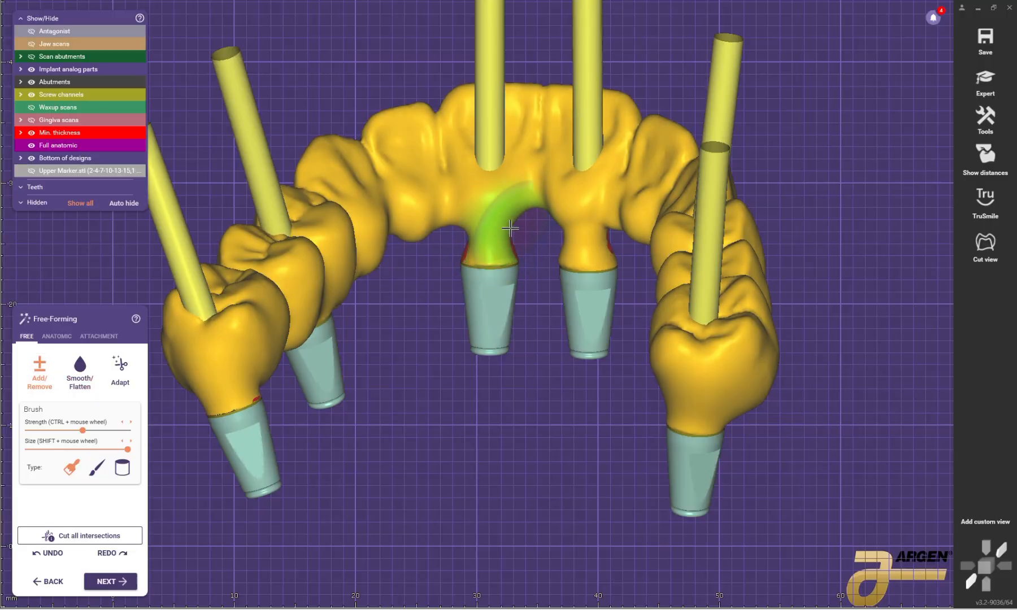
right_click_drag(511, 228, 523, 198)
Step: Add material to the labial side of a front abutment neck to cover its minimum-thickness area, using a smaller brush
scroll(508, 305, "up", 2)
mouse_move(431, 324)
right_mouse_down()
mouse_move(375, 364)
mouse_move(201, 378)
right_mouse_up()
scroll(201, 378, "down", 1)
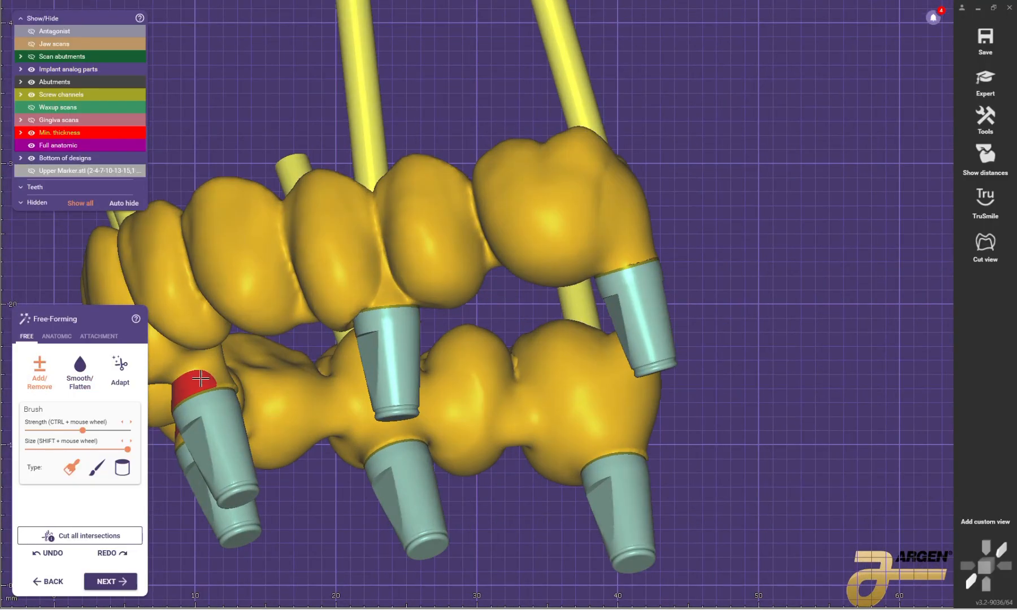
scroll(339, 333, "down", 1)
middle_click_drag(346, 331, 424, 315)
right_click_drag(425, 315, 455, 315)
scroll(358, 329, "up", 2)
scroll(449, 359, "up", 5)
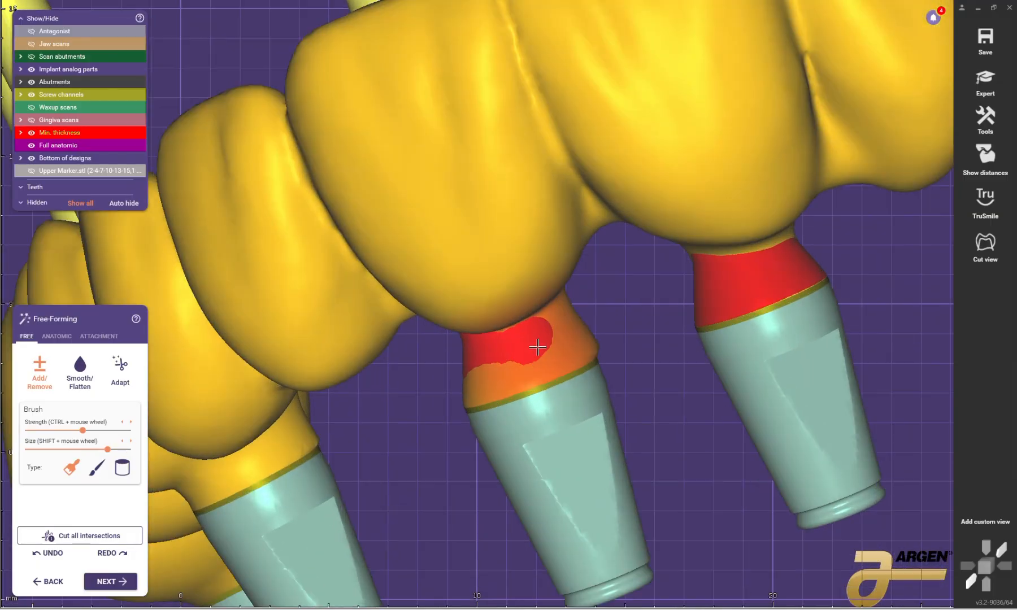
left_click_drag(538, 345, 533, 345)
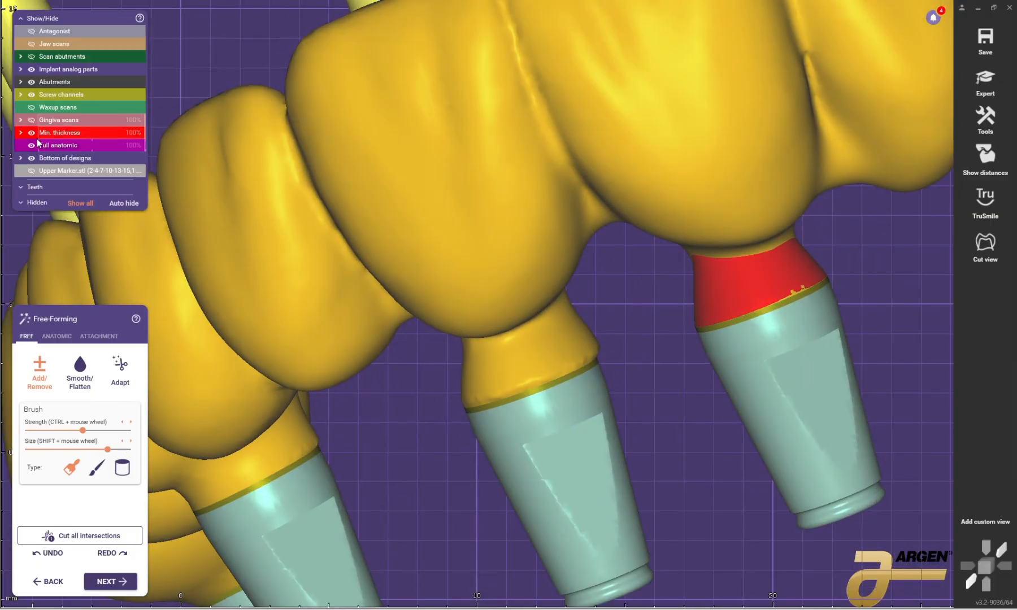
Step: Hide the minimum thickness display and build up the labial side of the other front abutment neck
left_click(31, 133)
left_click_drag(724, 271, 749, 274)
scroll(543, 362, "down", 8)
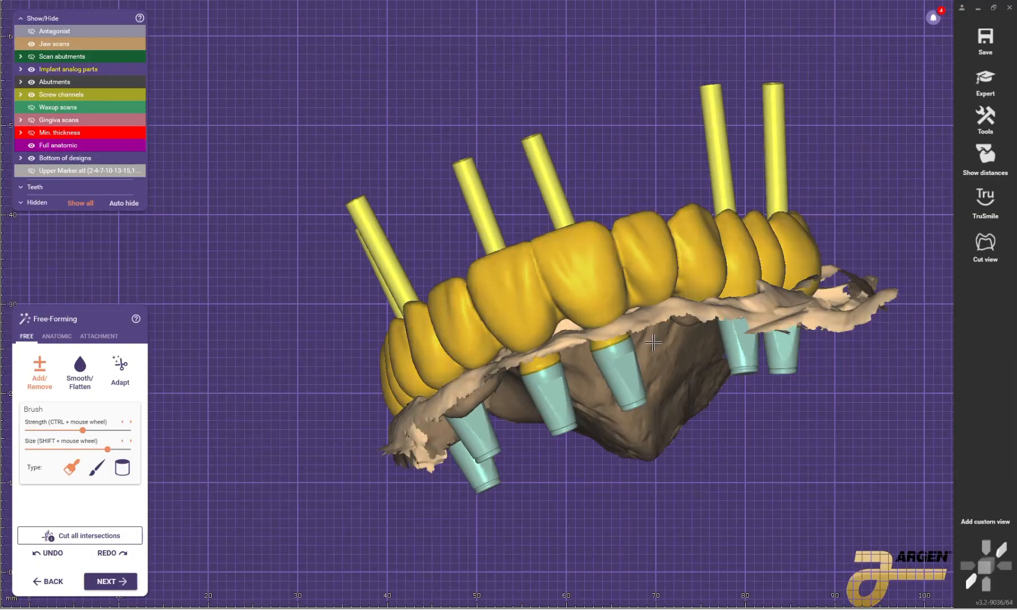
Step: Check the screw channel of tooth 4, switch to expert mode, and open its abutment bottom design
right_click_drag(721, 294, 660, 325)
scroll(650, 320, "up", 2)
scroll(582, 311, "up", 3)
scroll(489, 289, "up", 2)
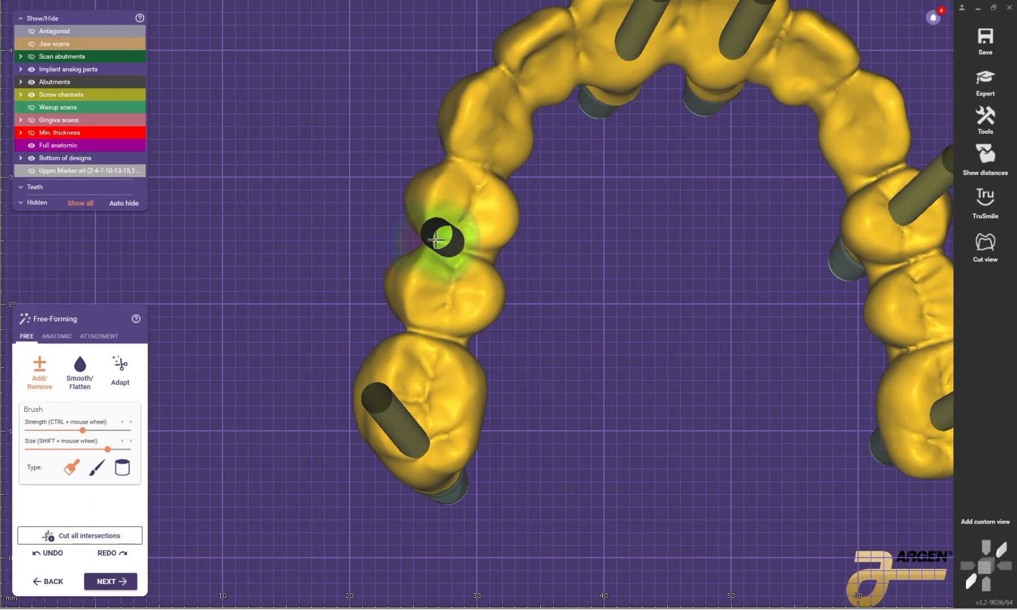
scroll(491, 280, "down", 2)
right_click_drag(505, 294, 526, 300)
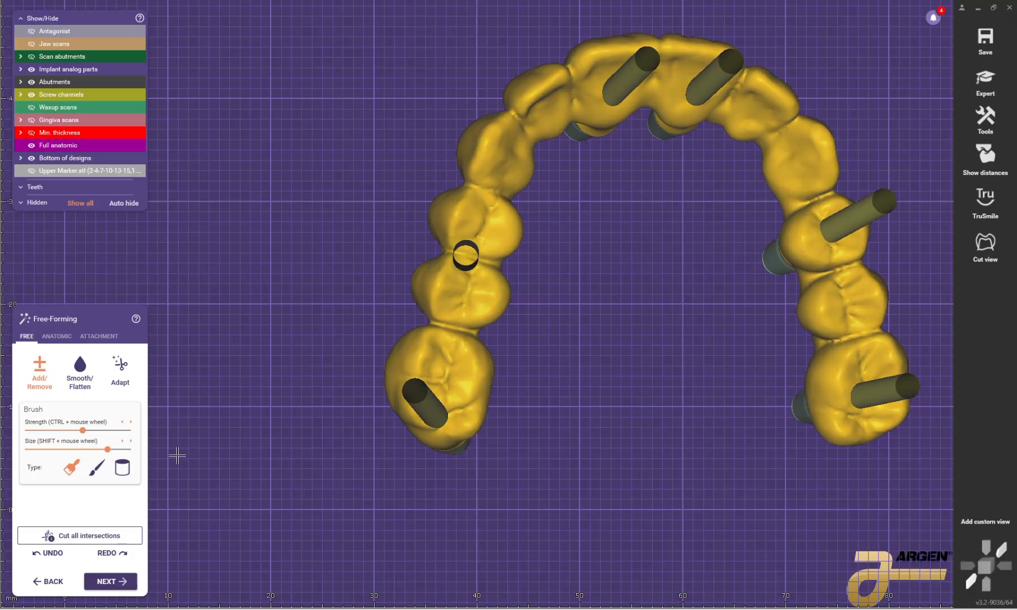
left_click(987, 87)
mouse_move(525, 254)
right_mouse_down()
mouse_move(509, 245)
mouse_move(511, 258)
right_mouse_up()
scroll(509, 246, "up", 3)
scroll(511, 258, "up", 2)
left_click(367, 568)
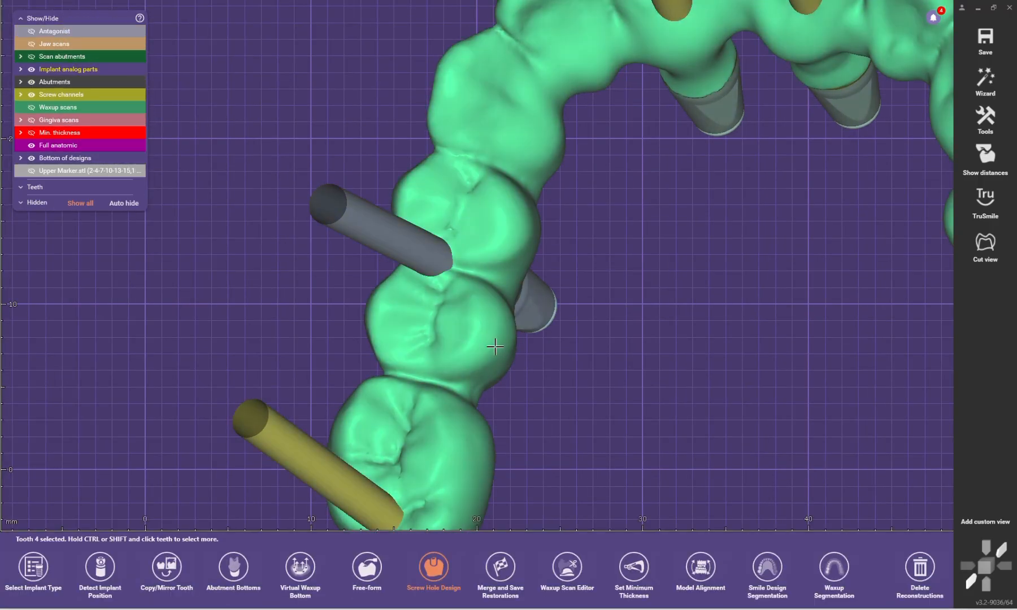
left_click(236, 563)
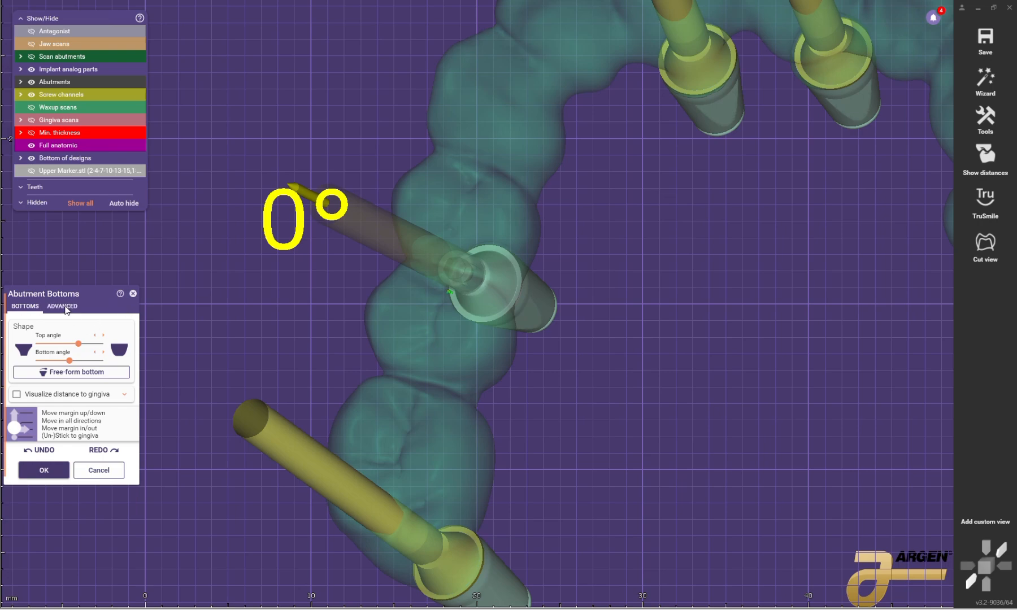
Step: Adjust the screw channel direction of tooth 4 in the advanced abutment bottom settings
left_click(64, 307)
left_click(100, 415)
scroll(436, 250, "down", 3)
right_click_drag(436, 250, 428, 251)
scroll(428, 251, "up", 5)
left_click_drag(440, 253, 502, 278)
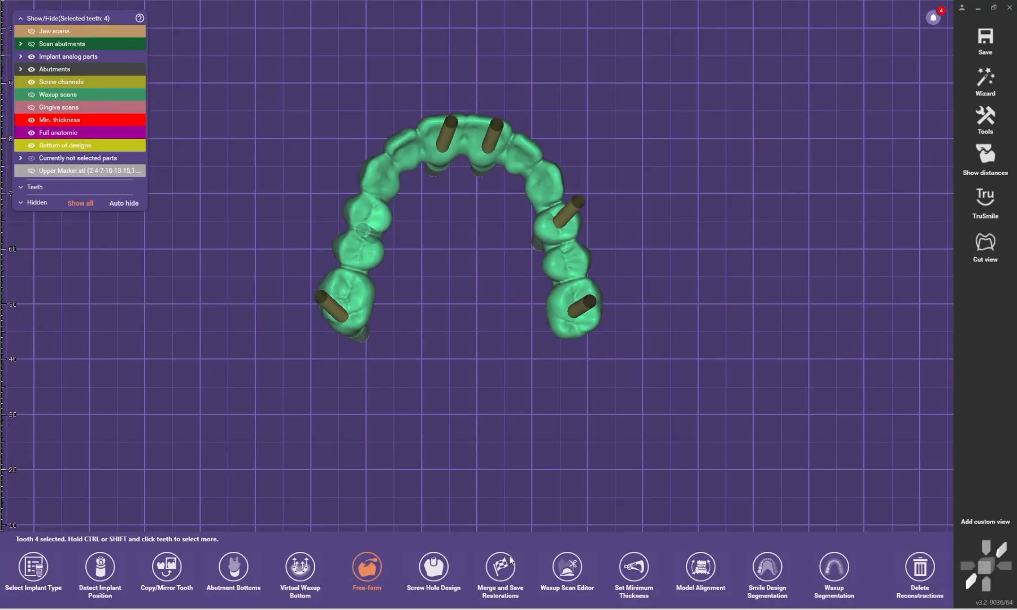
Step: Cancel the expert-mode merge attempt and finish free-forming in the wizard to merge and save the restorations
left_click(501, 569)
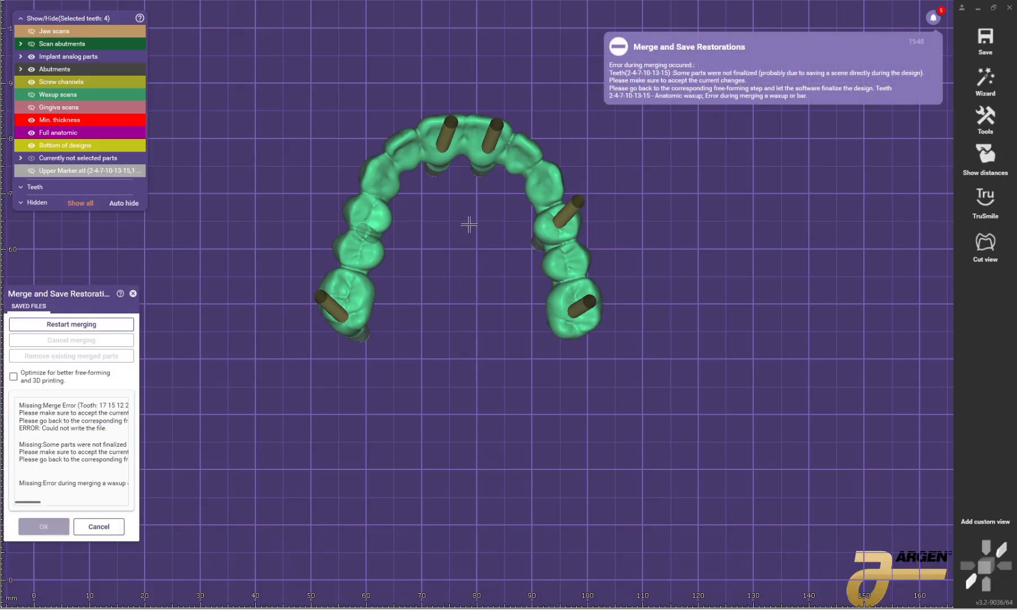
left_click(98, 527)
left_click(985, 80)
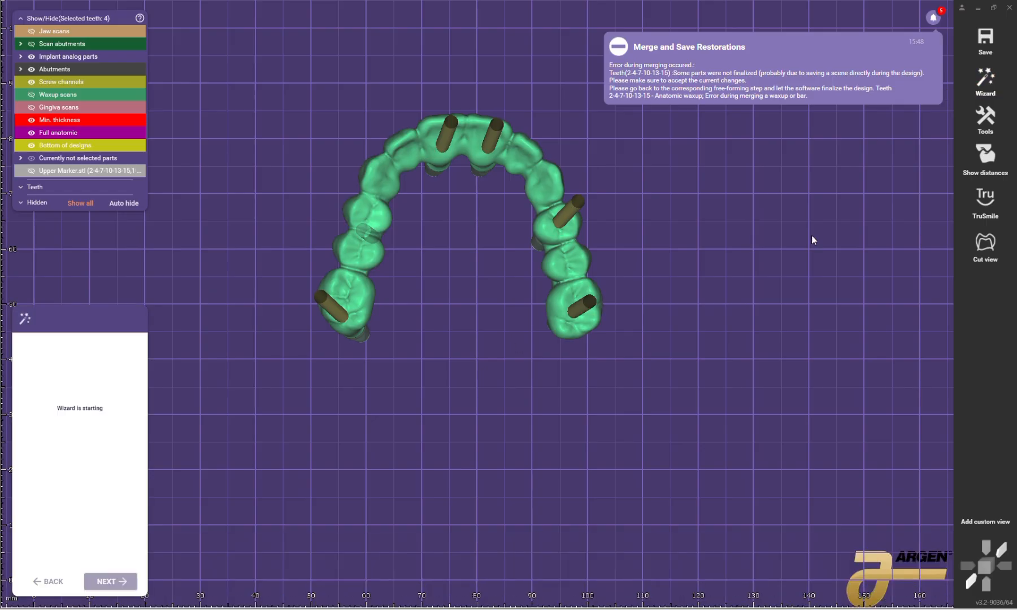
left_click(111, 582)
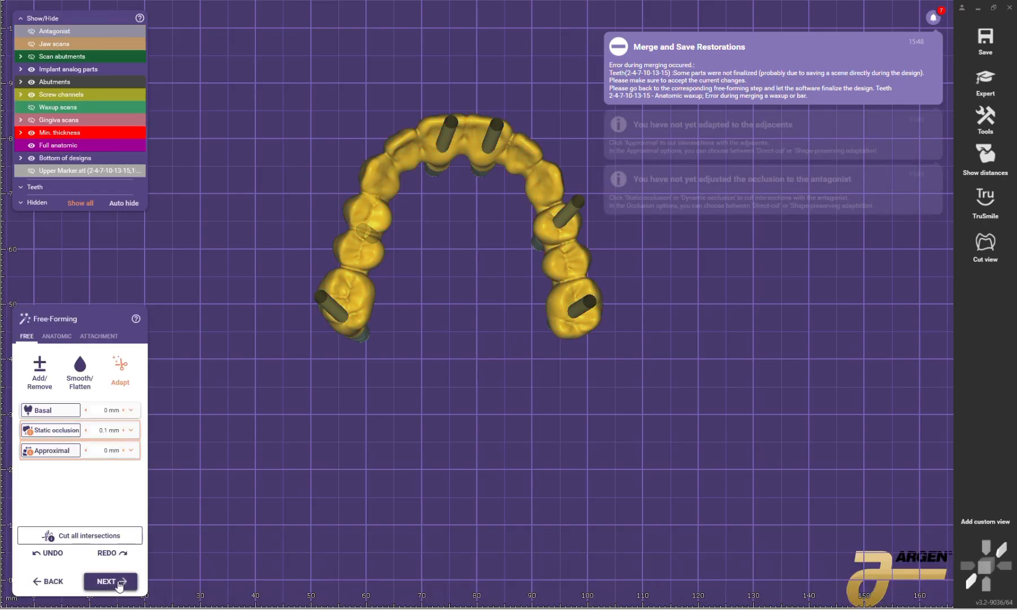
left_click(111, 582)
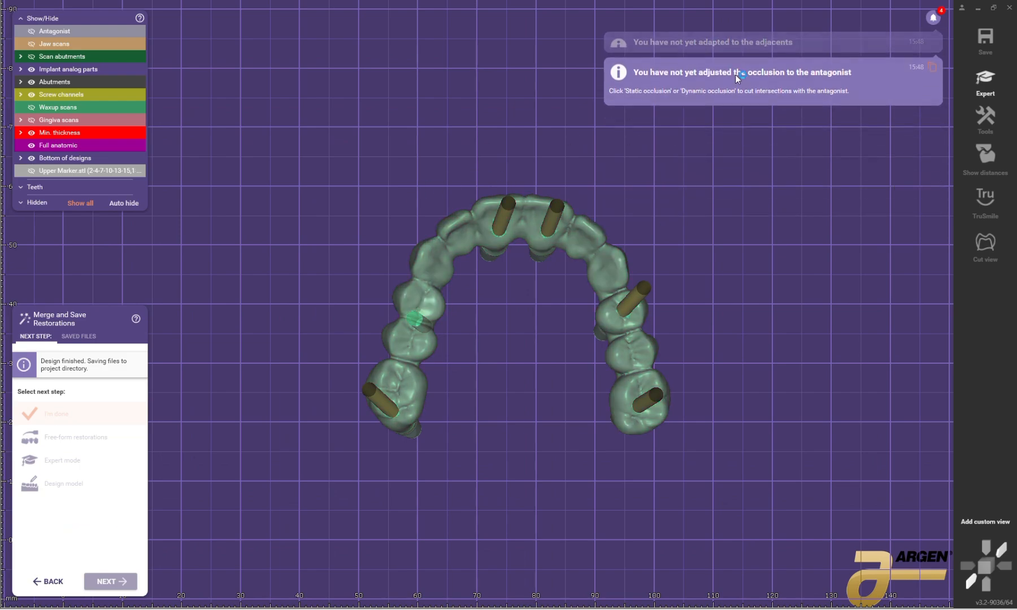
Step: Examine the merged restoration and its screw access holes from several angles
scroll(650, 243, "up", 3)
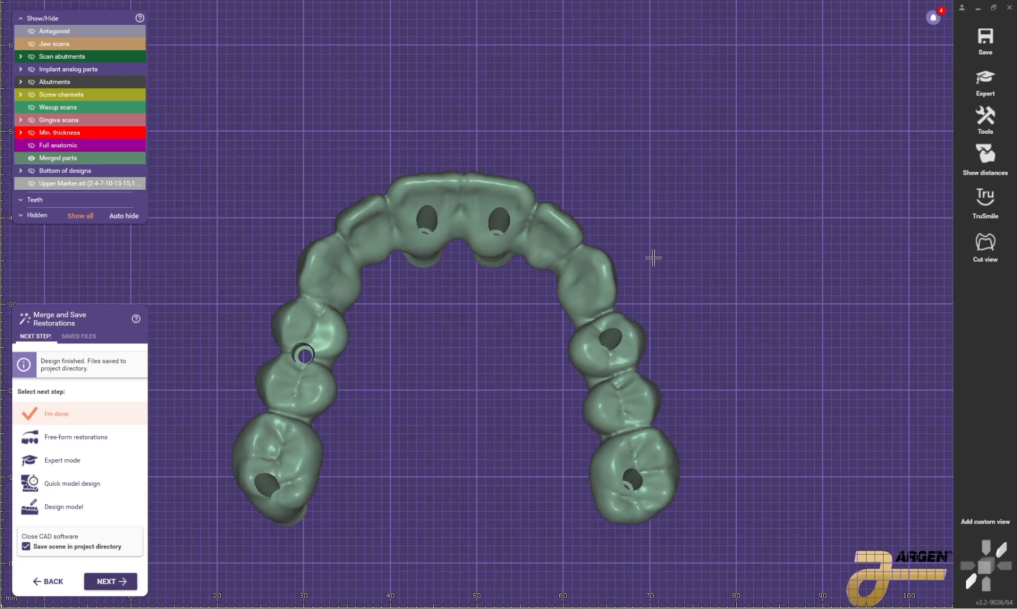
scroll(653, 257, "down", 2)
right_click_drag(654, 257, 483, 330)
scroll(477, 334, "up", 3)
scroll(475, 332, "down", 4)
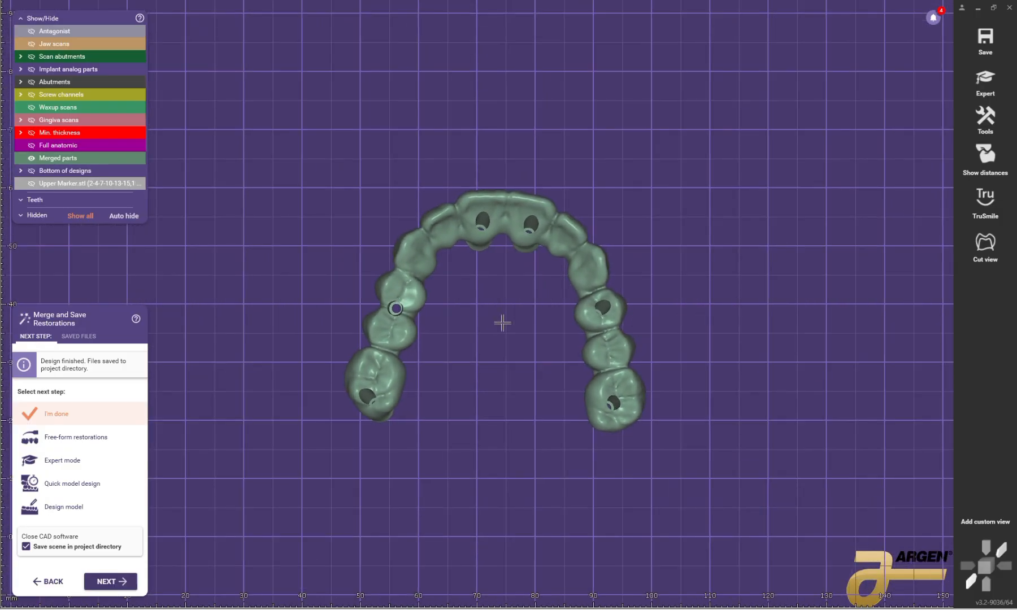
scroll(502, 323, "down", 3)
right_click_drag(508, 311, 449, 316)
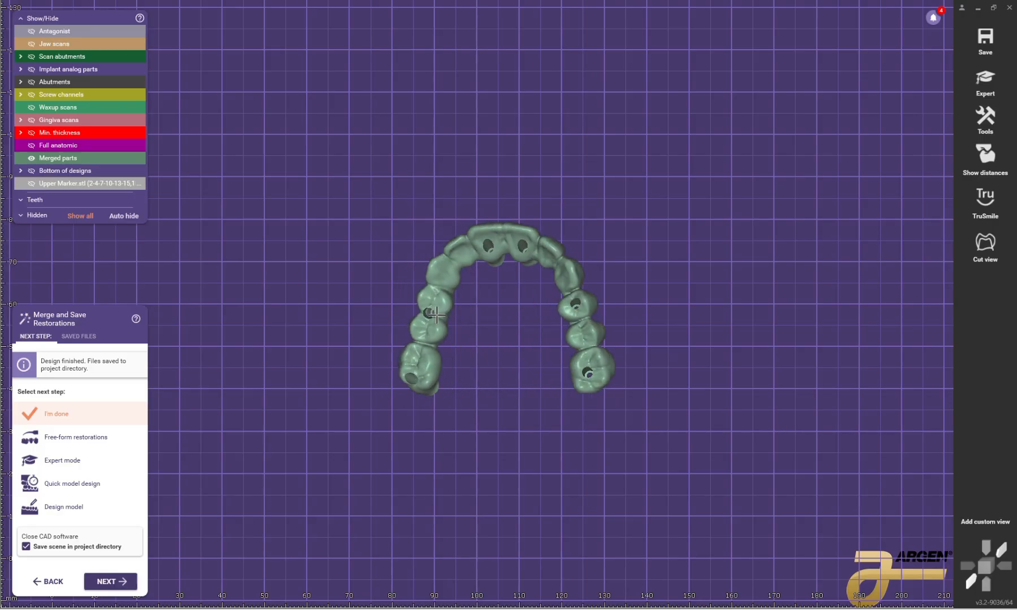
scroll(449, 317, "down", 1)
scroll(460, 315, "down", 1)
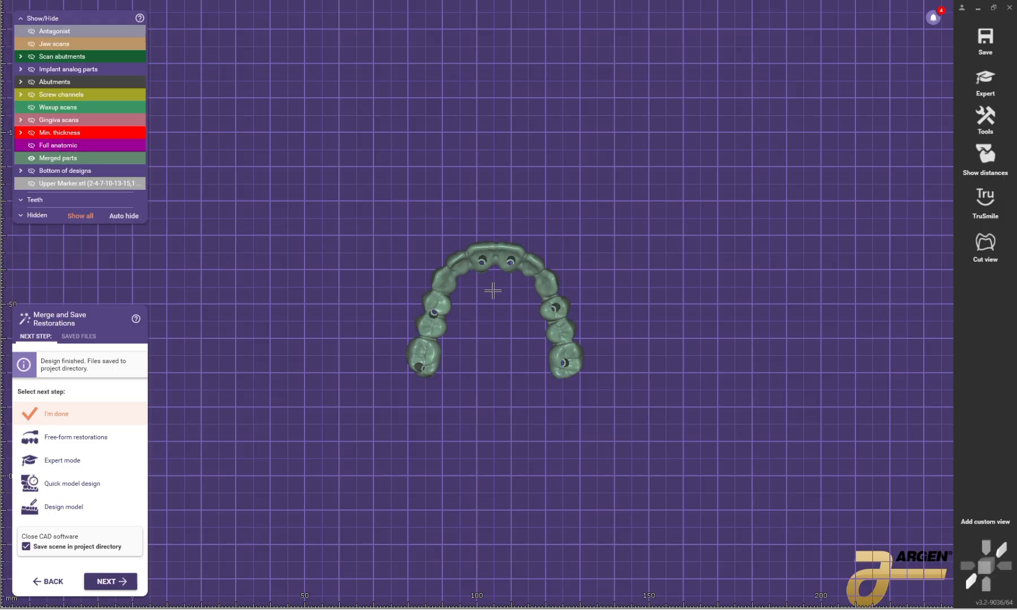
scroll(537, 308, "up", 2)
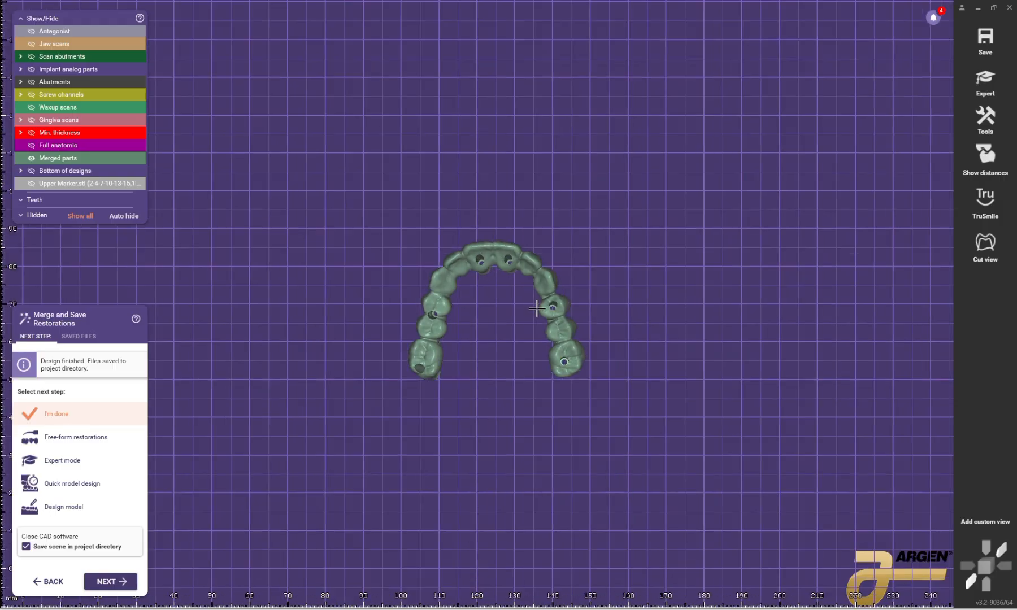